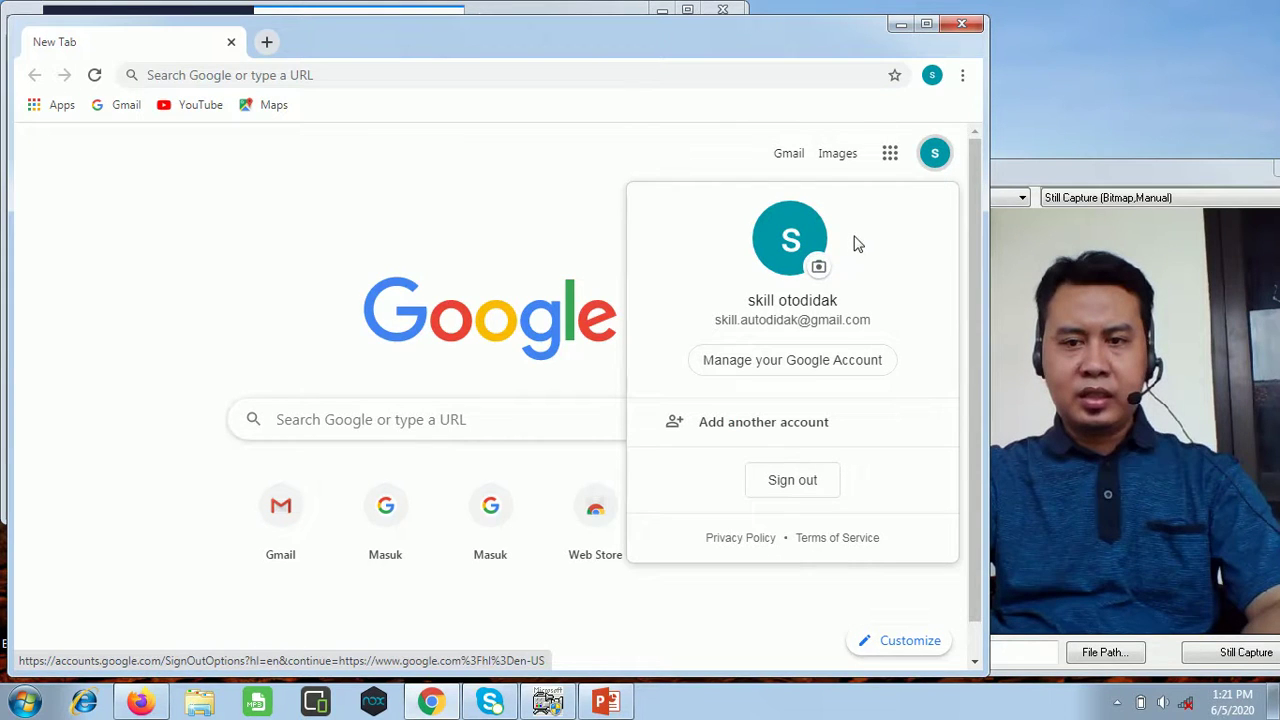
Close the account details and open Google Classroom from the Google apps list.
{"action": "left_click", "coordinate": [560, 212]}
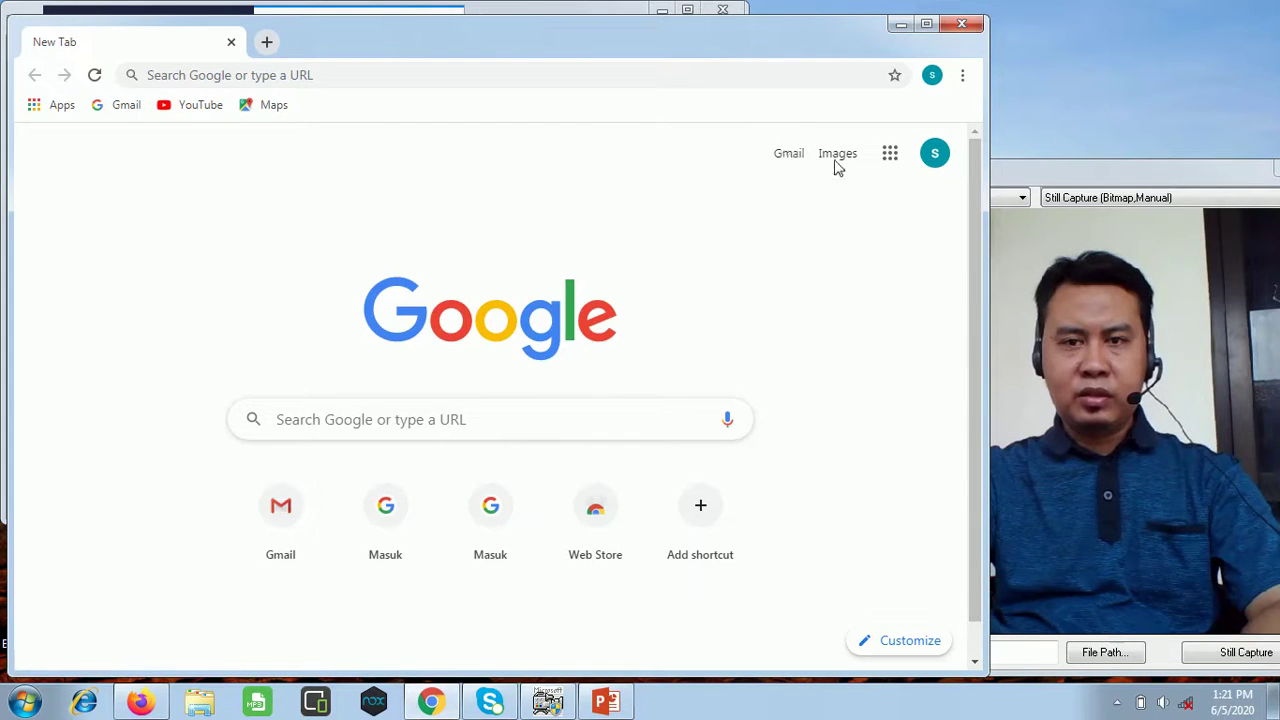
{"action": "left_click", "coordinate": [886, 166]}
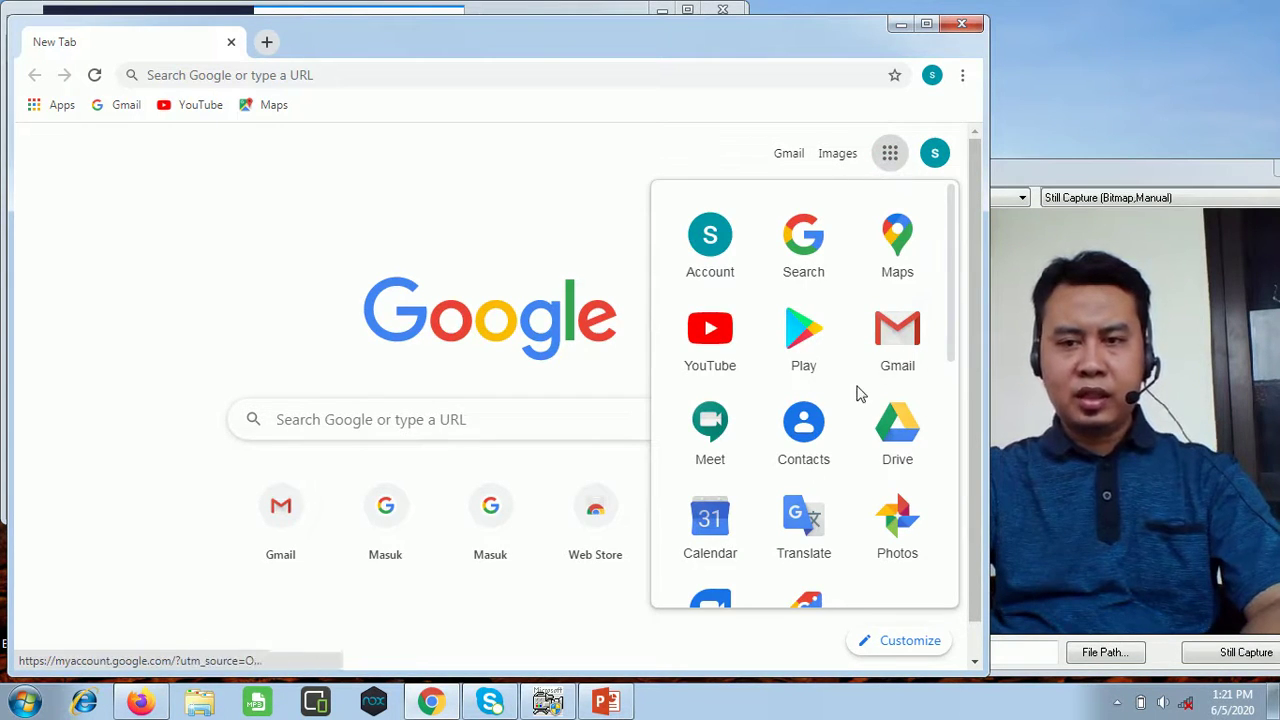
{"action": "scroll", "coordinate": [858, 396], "scroll_direction": "down", "scroll_amount": 2}
{"action": "scroll", "coordinate": [858, 396], "scroll_direction": "down", "scroll_amount": 3}
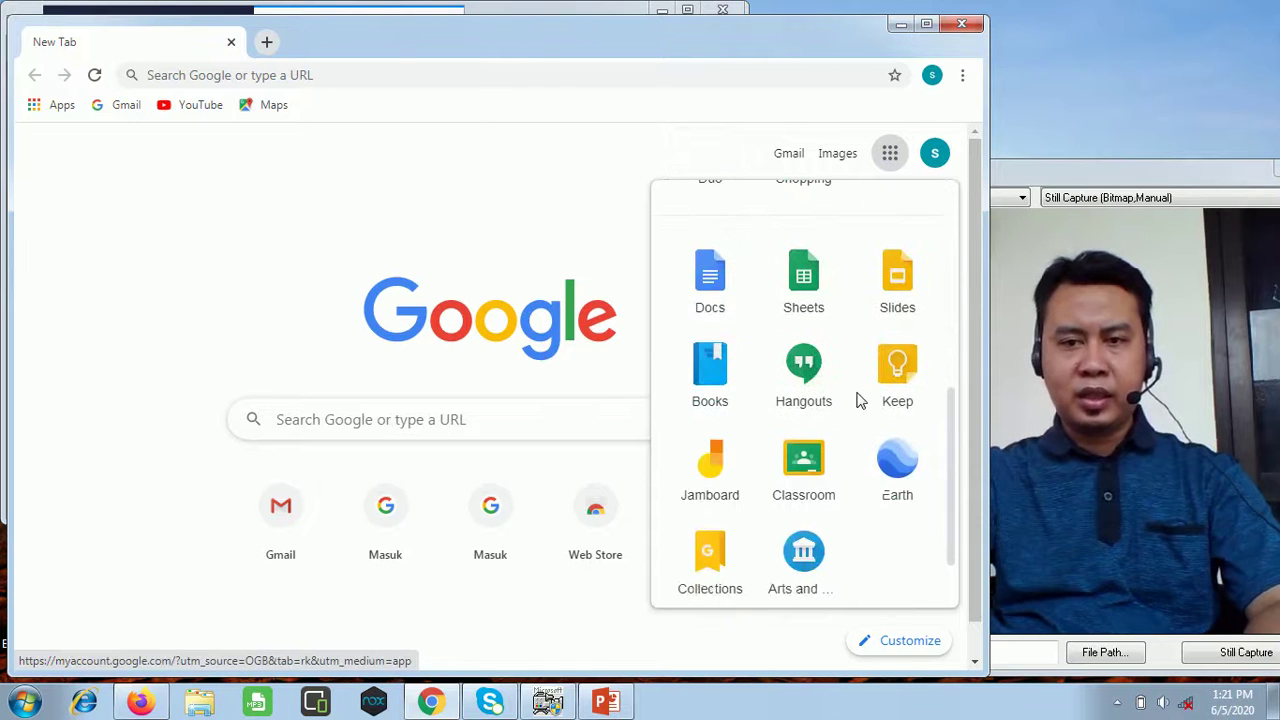
{"action": "left_click", "coordinate": [806, 466]}
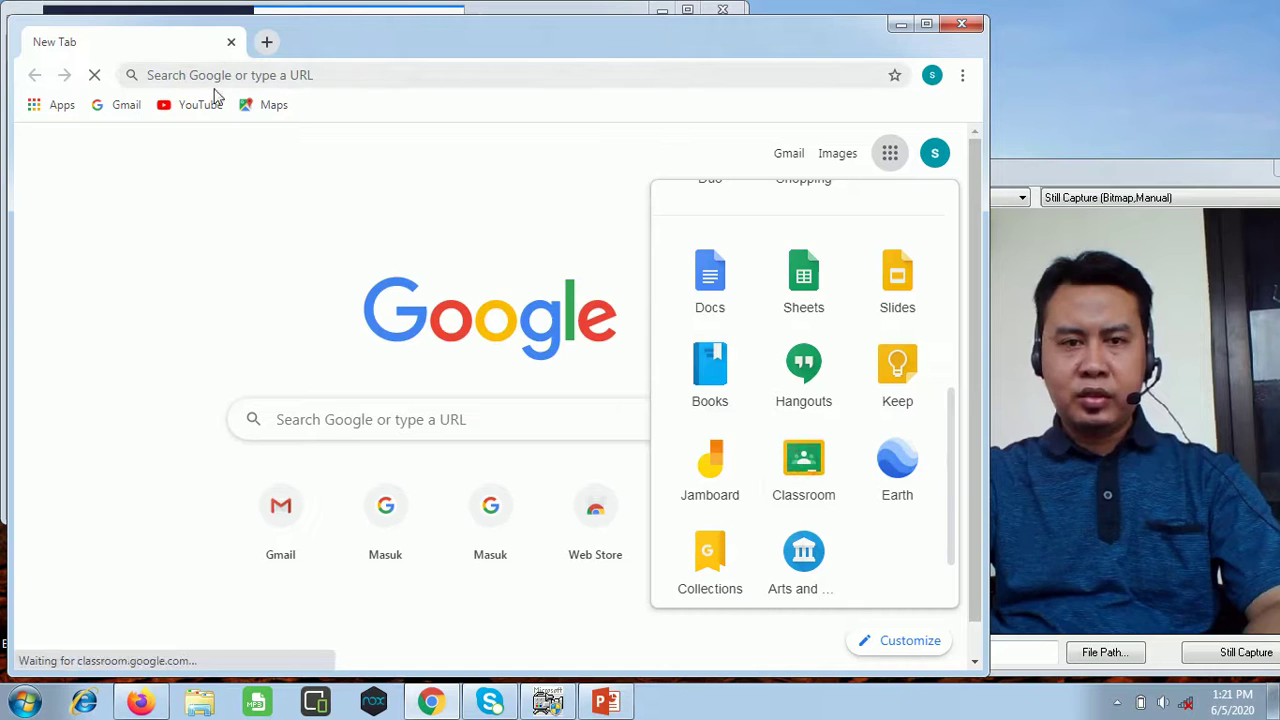
{"action": "left_click", "coordinate": [305, 76]}
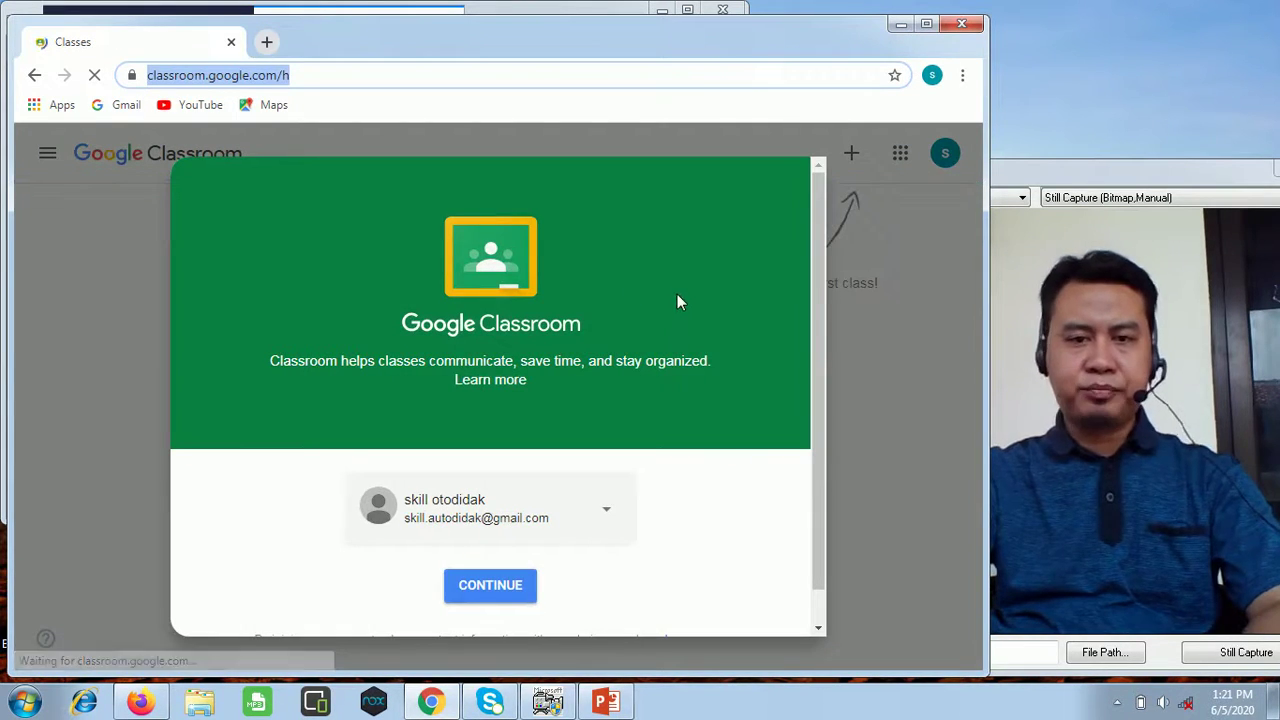
Review the Google Classroom welcome dialog and continue with the account already selected.
{"action": "left_click_drag", "start_coordinate": [814, 236], "coordinate": [823, 290]}
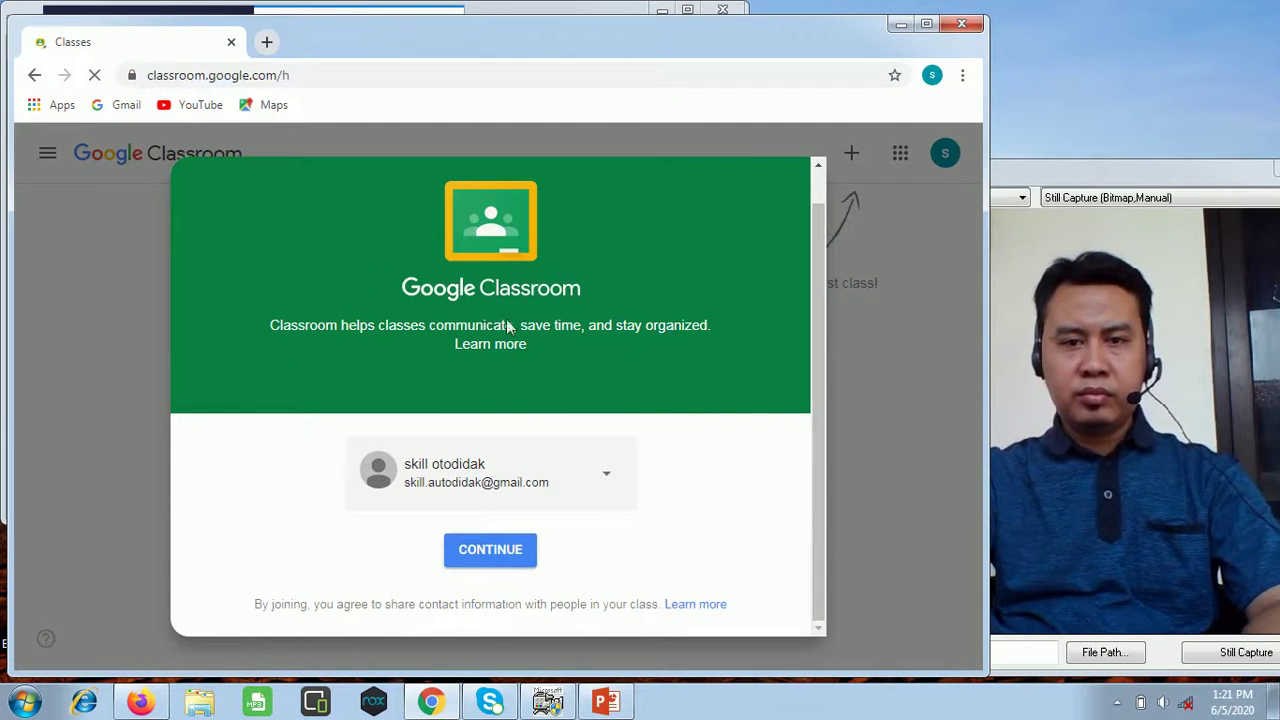
{"action": "triple_click", "coordinate": [810, 332]}
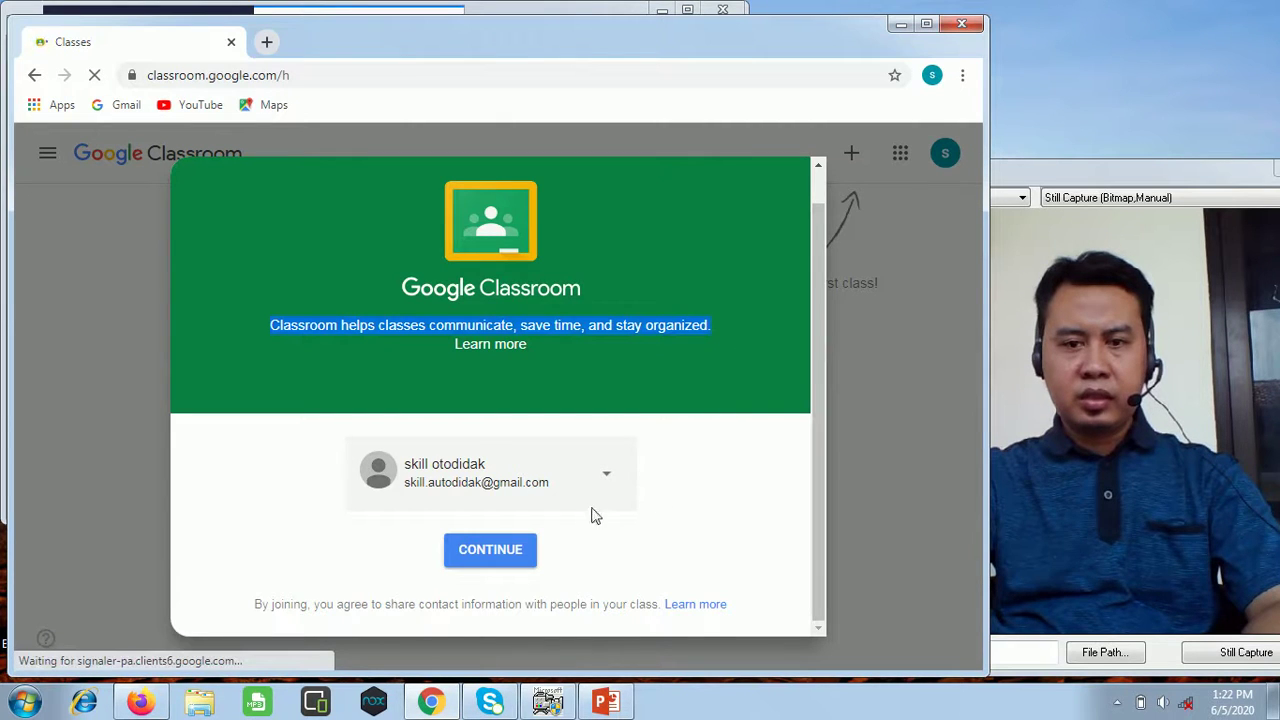
{"action": "left_click", "coordinate": [627, 542]}
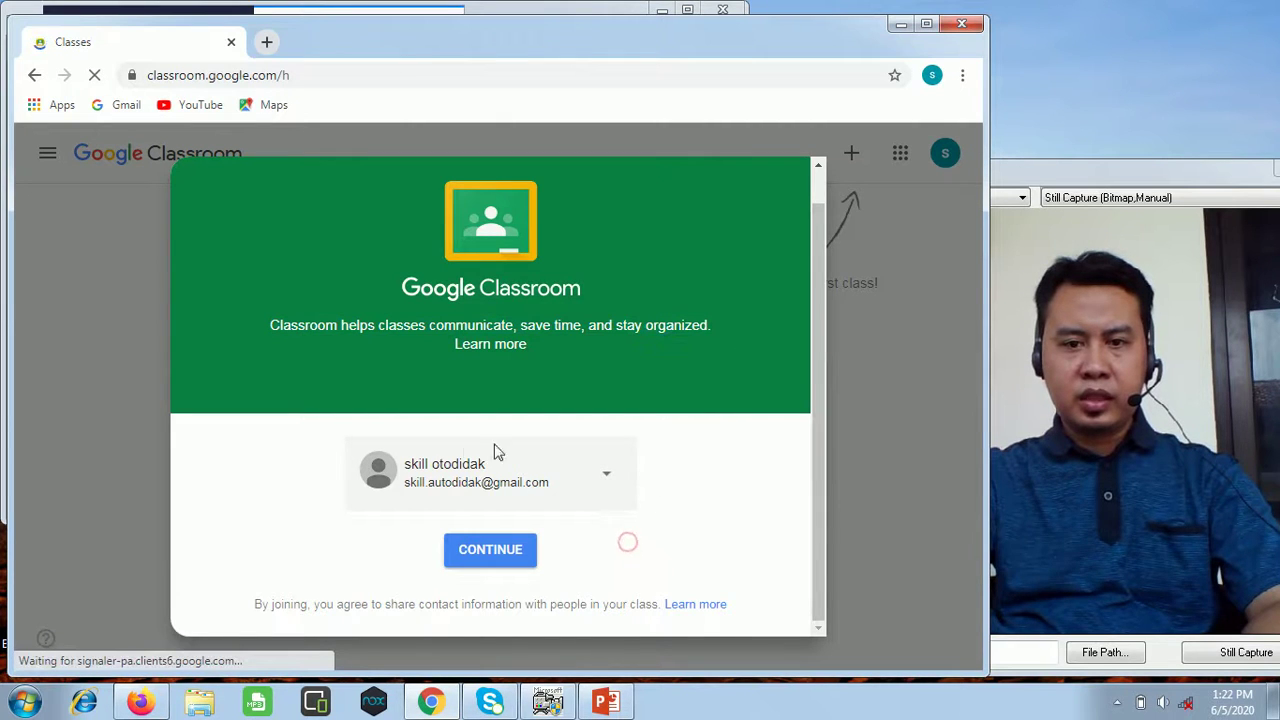
{"action": "left_click", "coordinate": [491, 554]}
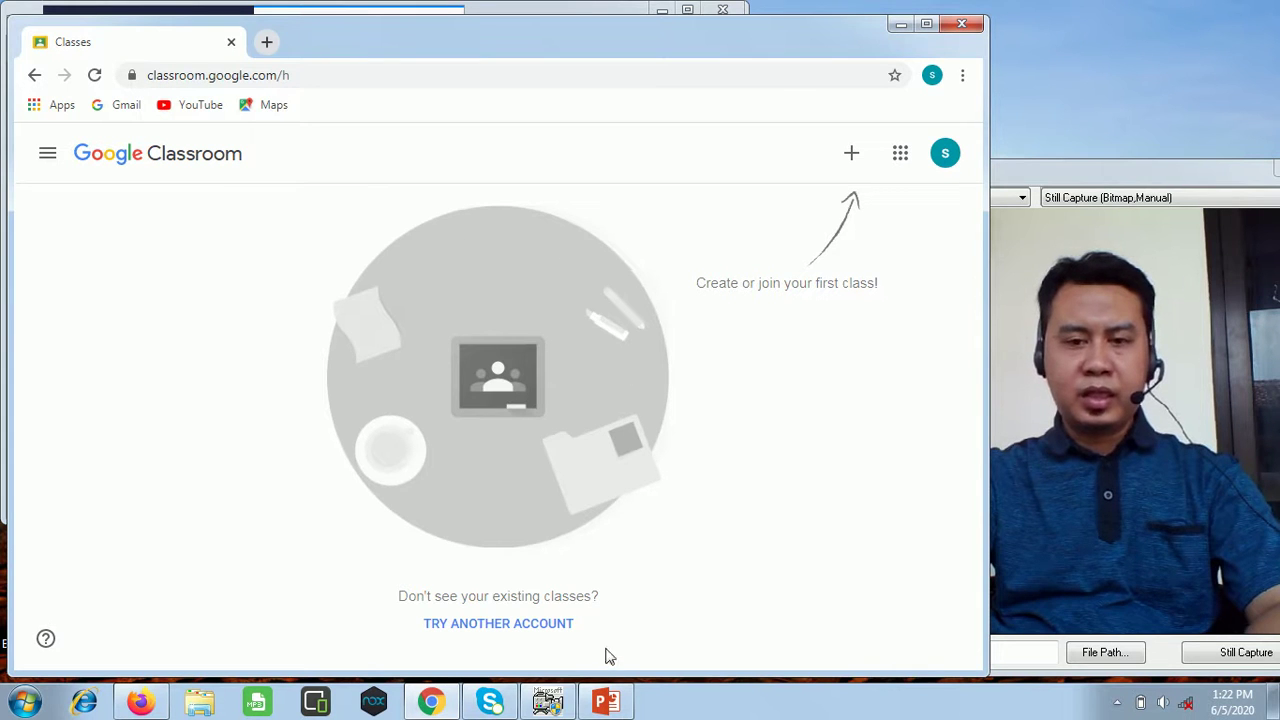
After checking the "Terapkan / apply" slide in PowerPoint, return to Chrome and start creating a class, accepting the notice about school use.
{"action": "left_click", "coordinate": [605, 702]}
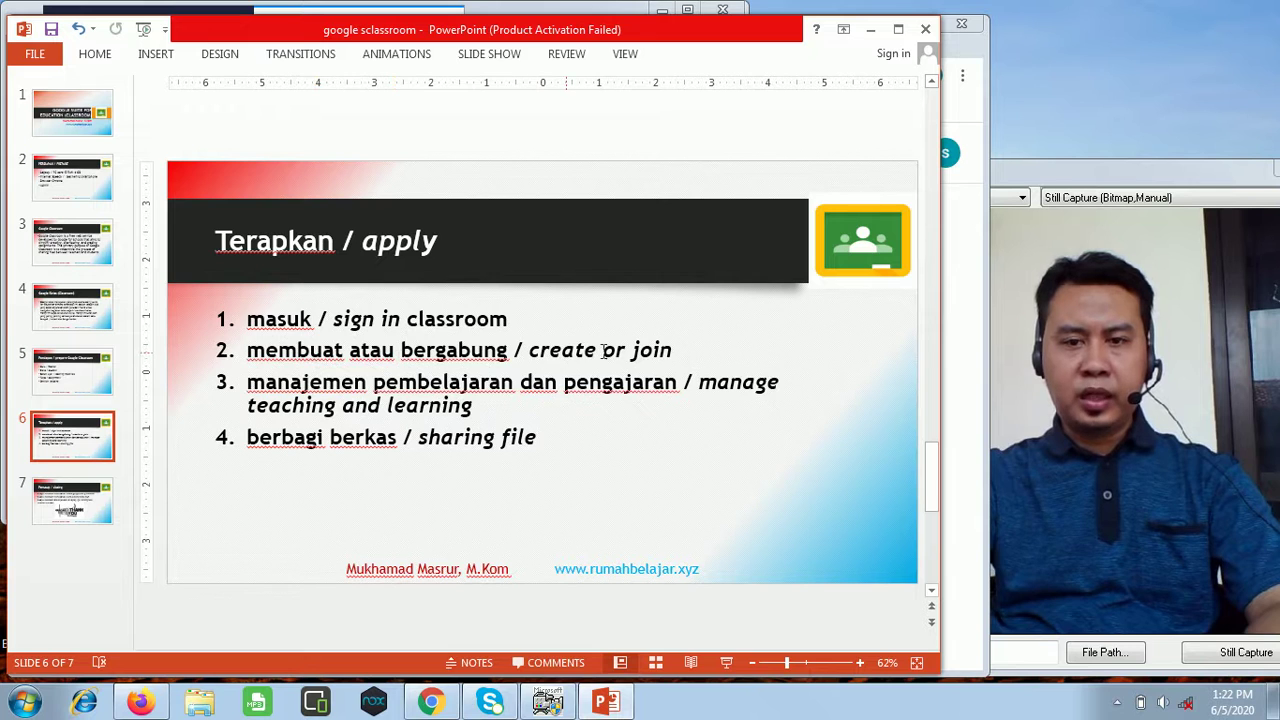
{"action": "left_click", "coordinate": [432, 702]}
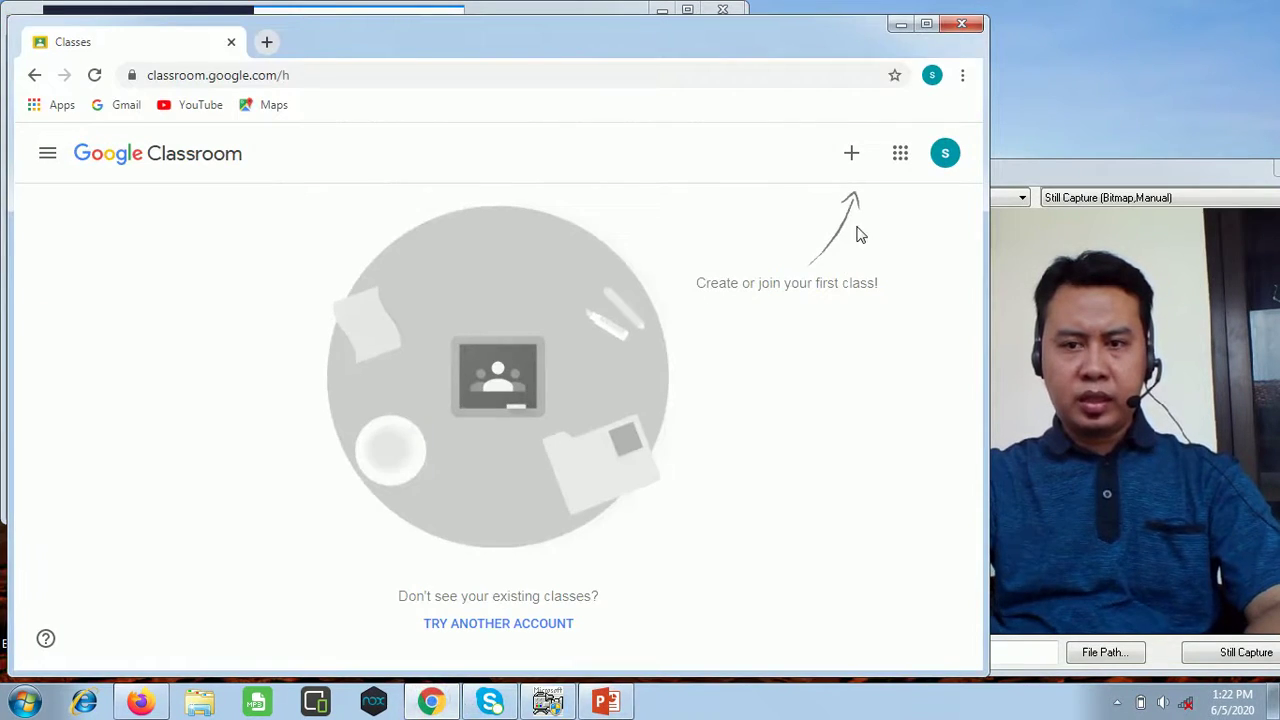
{"action": "left_click", "coordinate": [858, 157]}
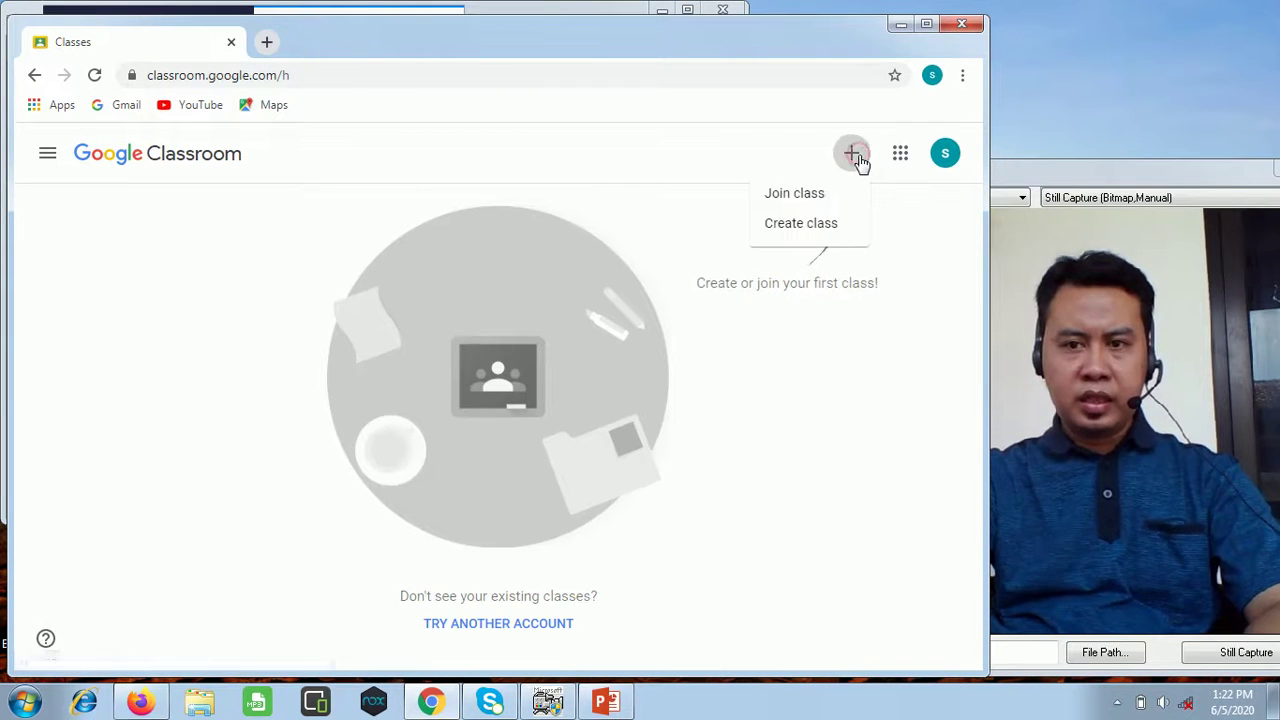
{"action": "left_click", "coordinate": [808, 230]}
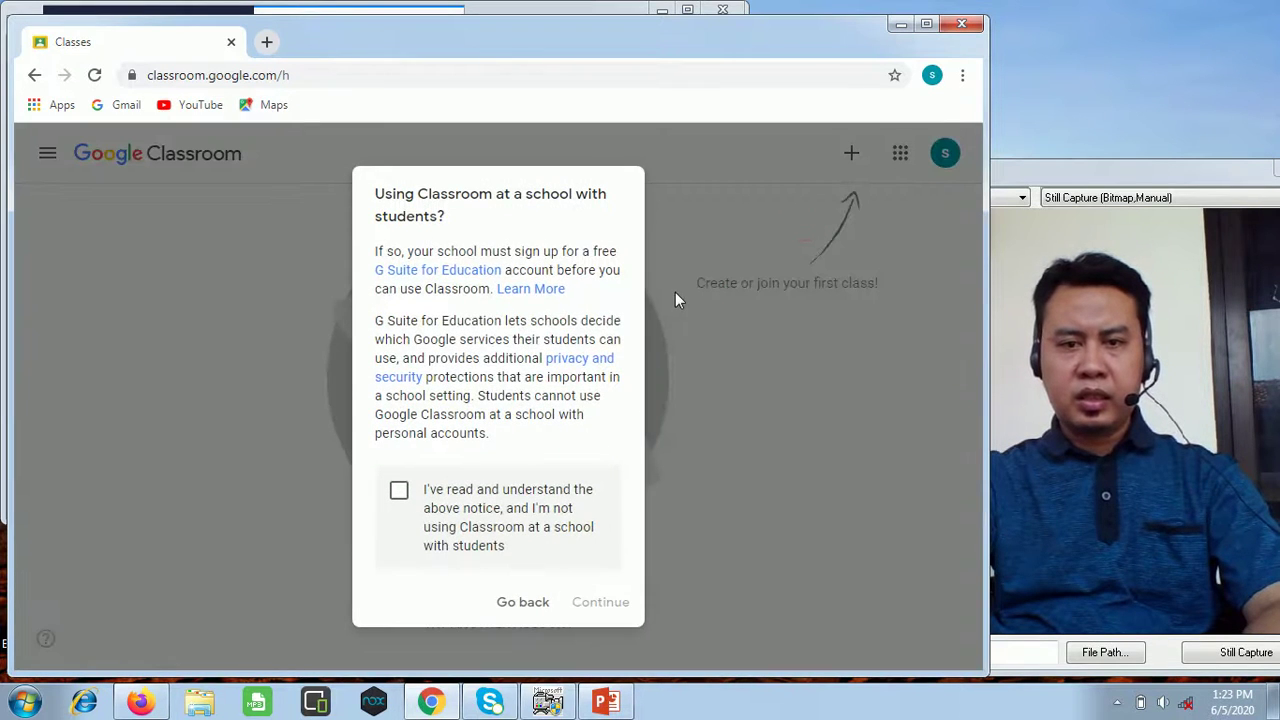
{"action": "left_click", "coordinate": [399, 489]}
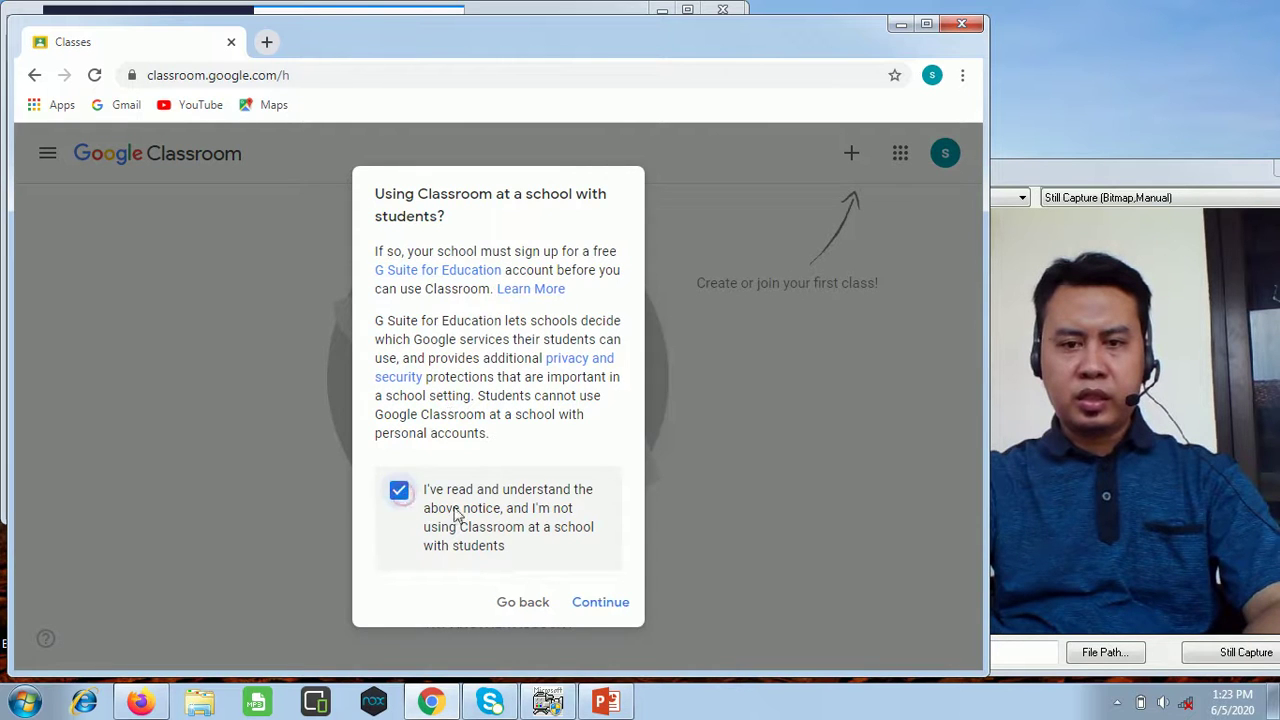
{"action": "left_click", "coordinate": [591, 610]}
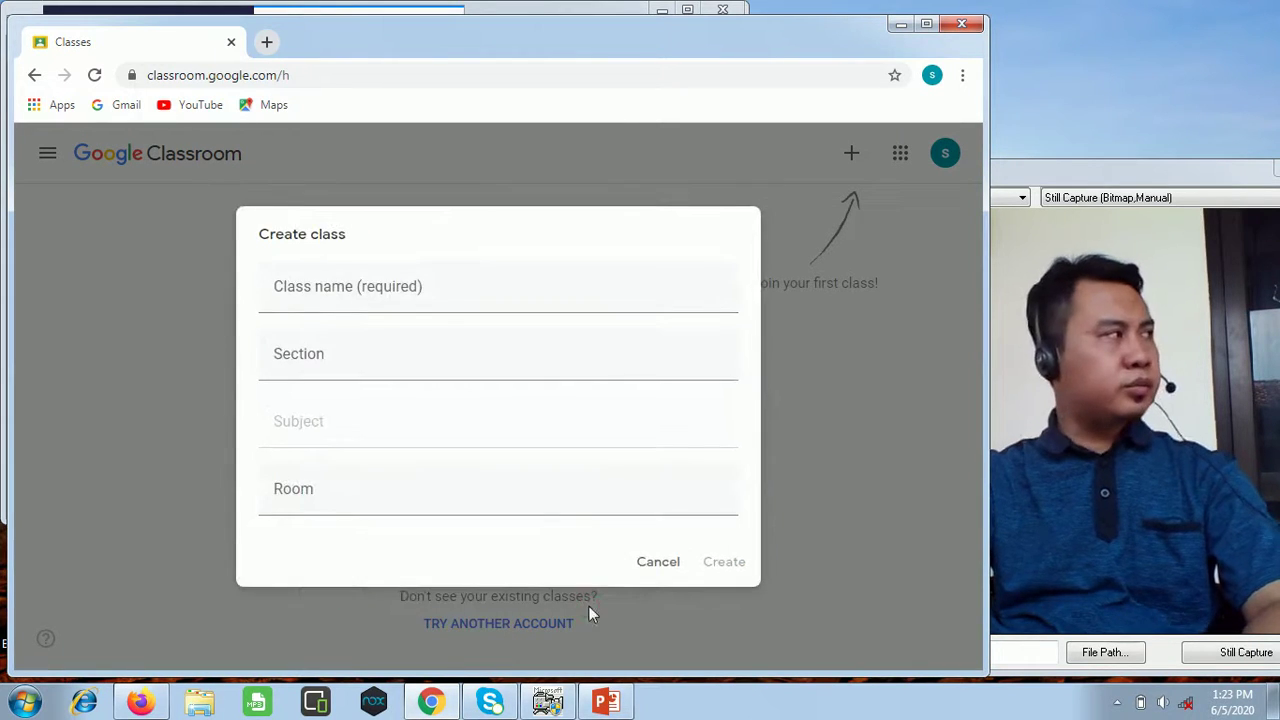
Create the class with name "google suite", section "classroom", subject "membuat" and room "virtual", and dismiss the What's new notice.
{"action": "left_click", "coordinate": [407, 288]}
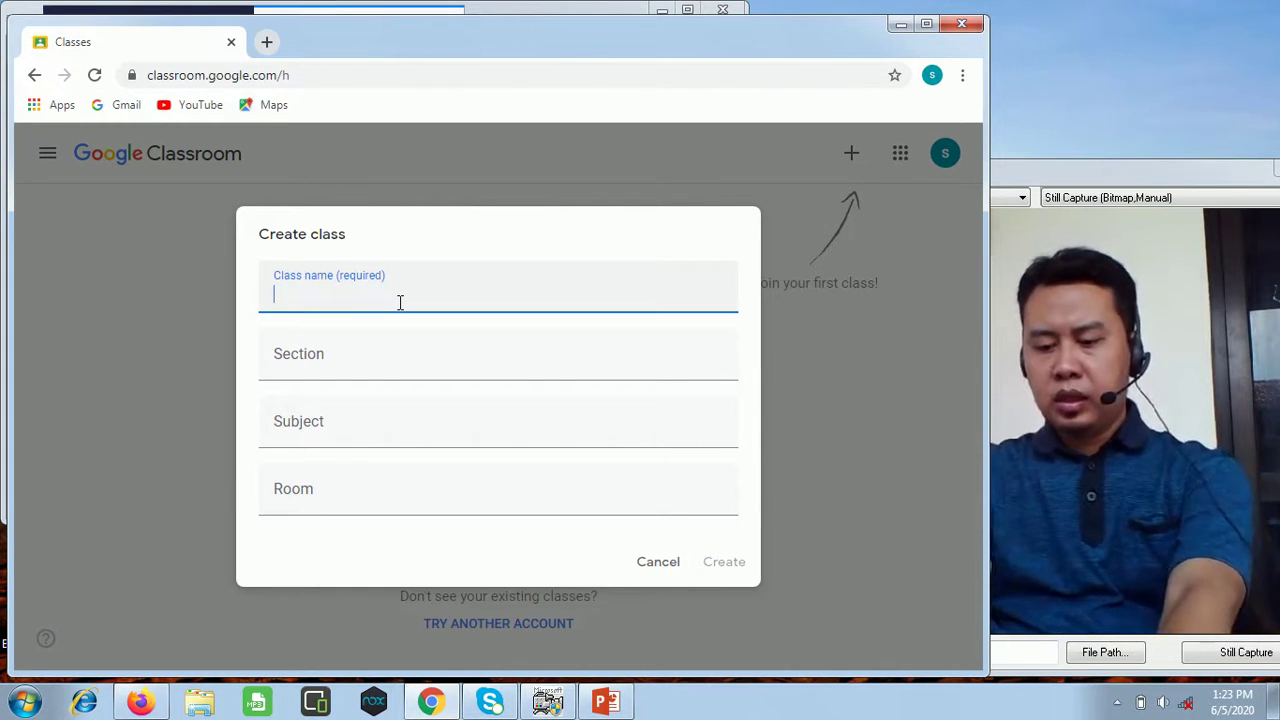
{"action": "type", "text": "google suite"}
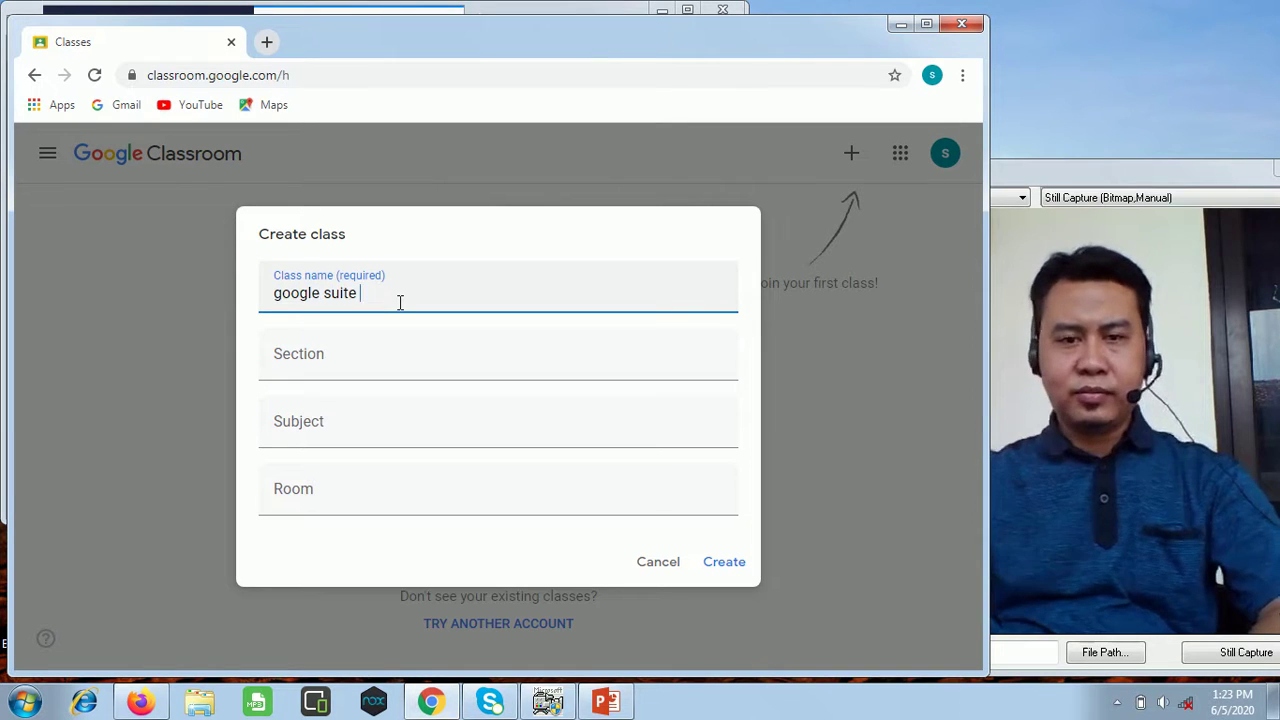
{"action": "left_click", "coordinate": [391, 352]}
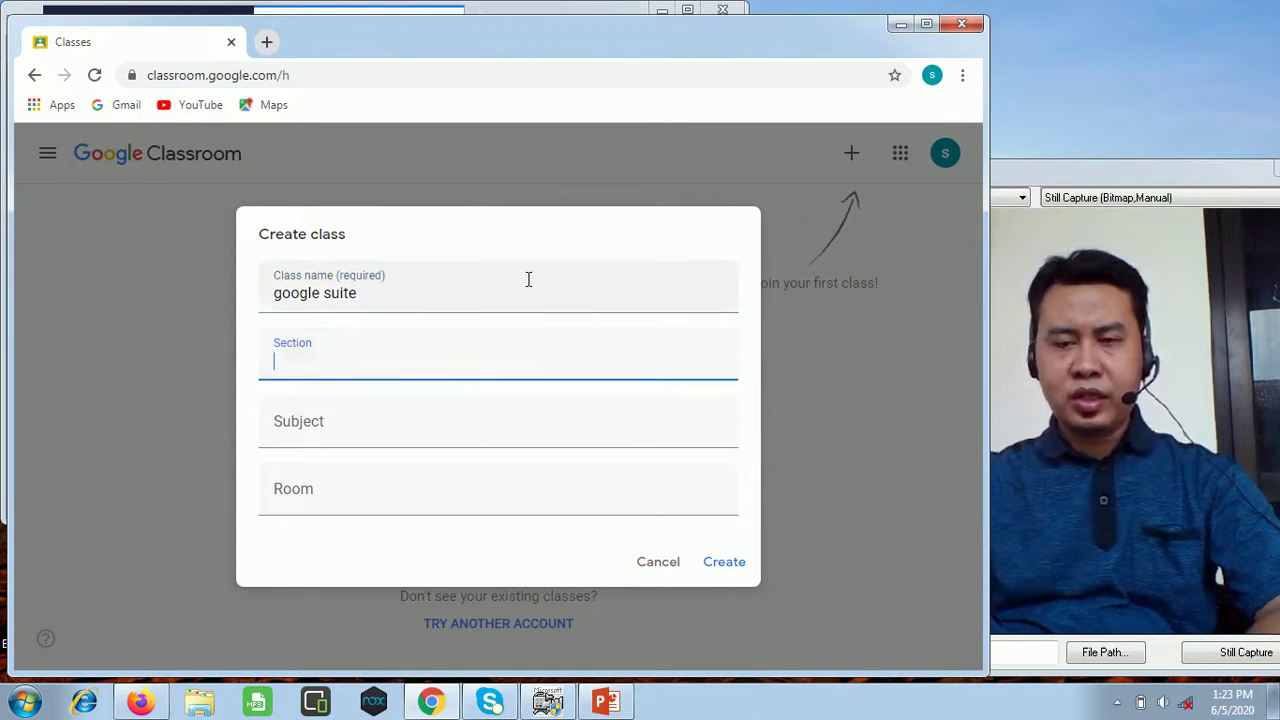
{"action": "type", "text": "classroom"}
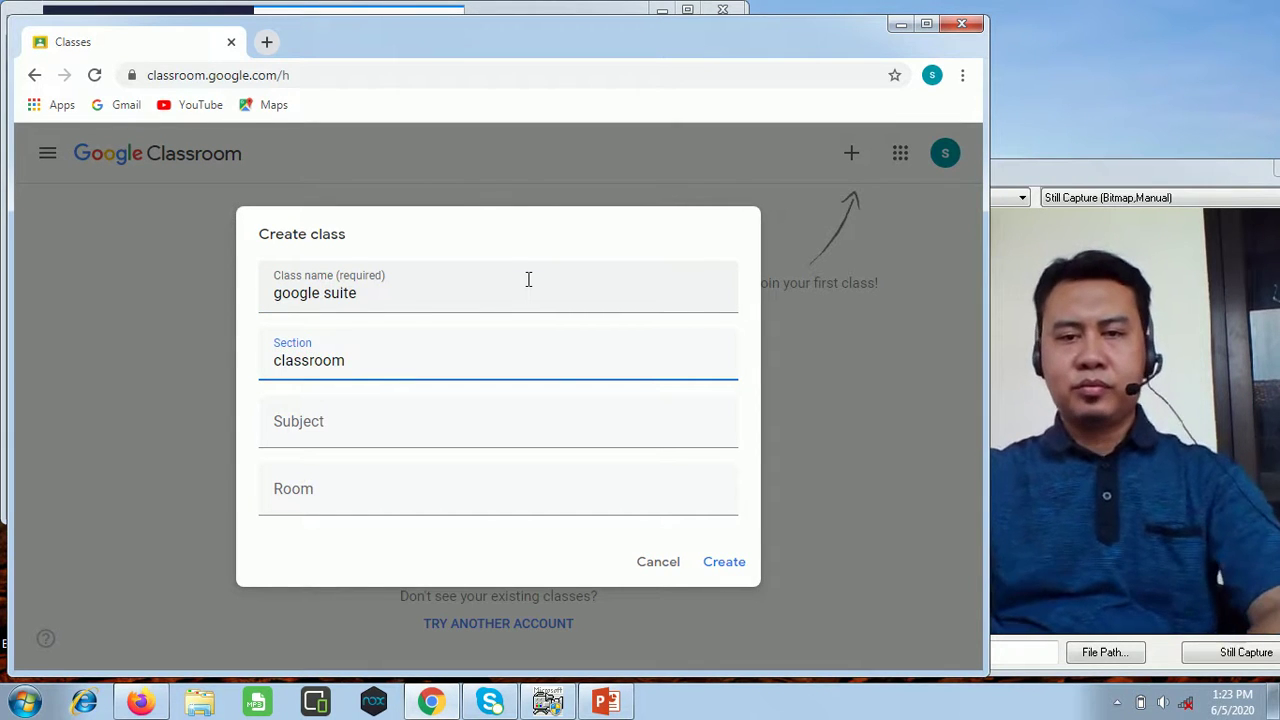
{"action": "left_click", "coordinate": [345, 423]}
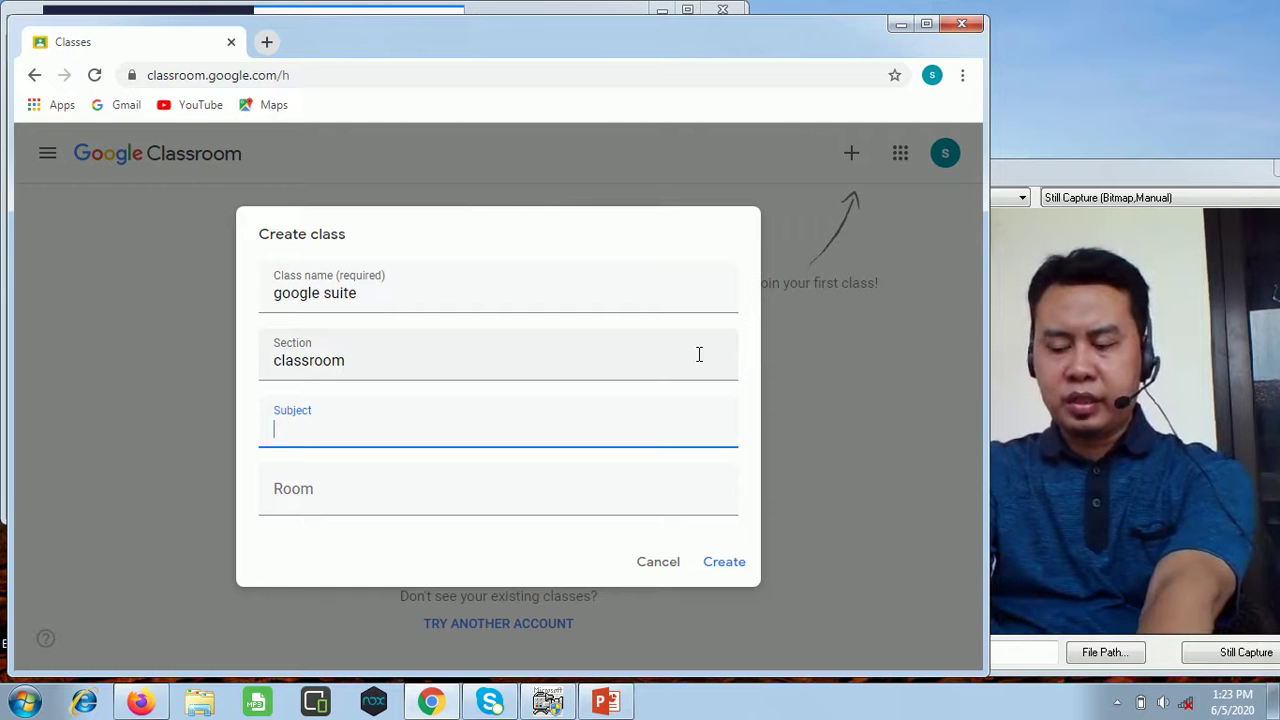
{"action": "type", "text": "buat"}
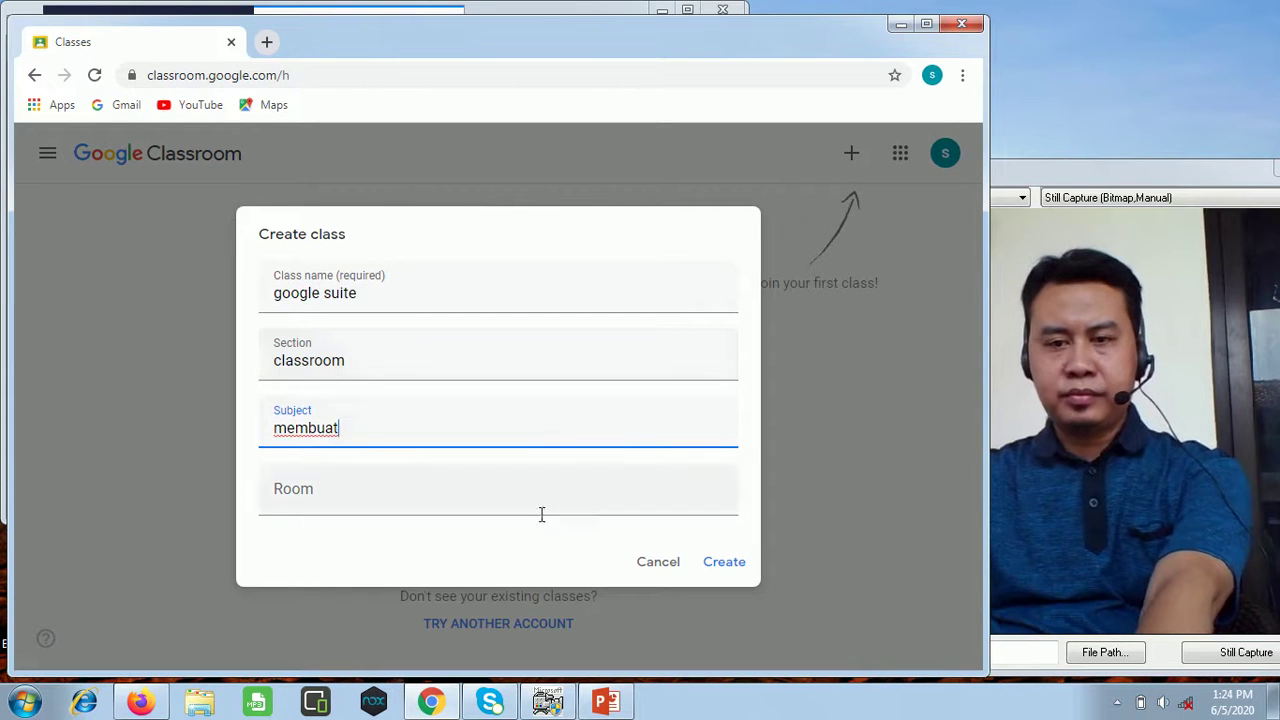
{"action": "left_click", "coordinate": [491, 505]}
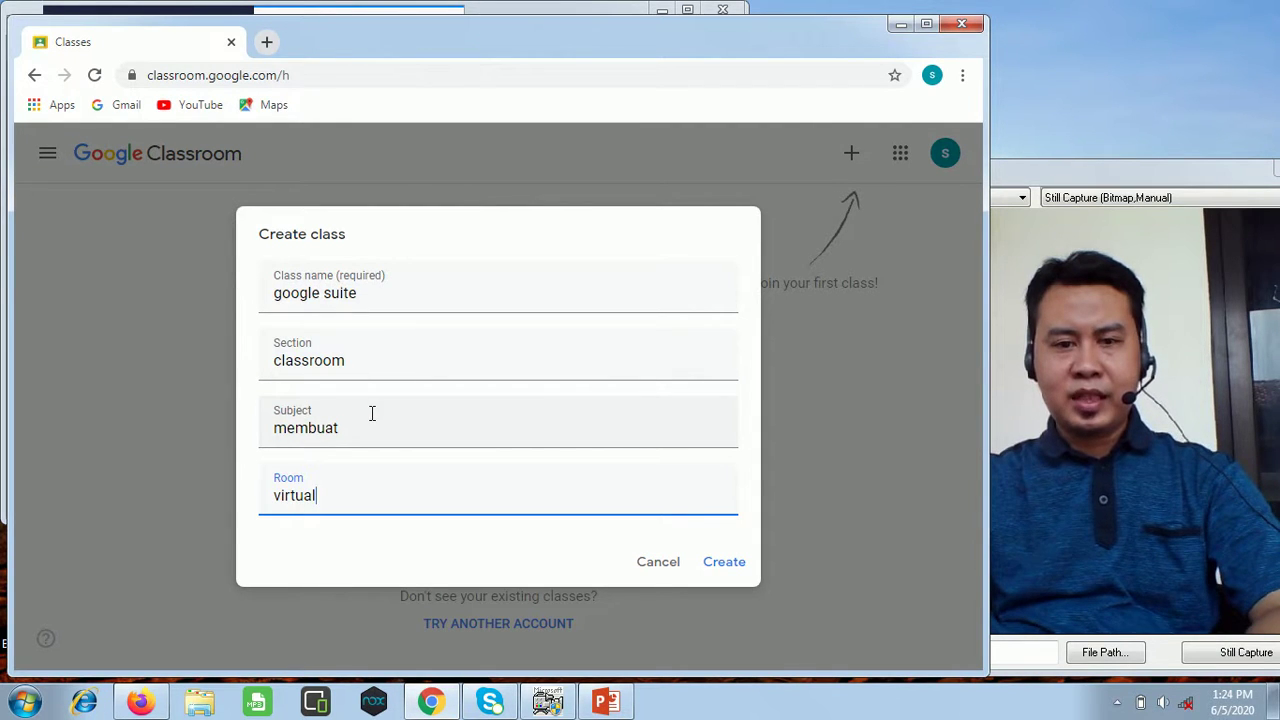
{"action": "left_click", "coordinate": [731, 562]}
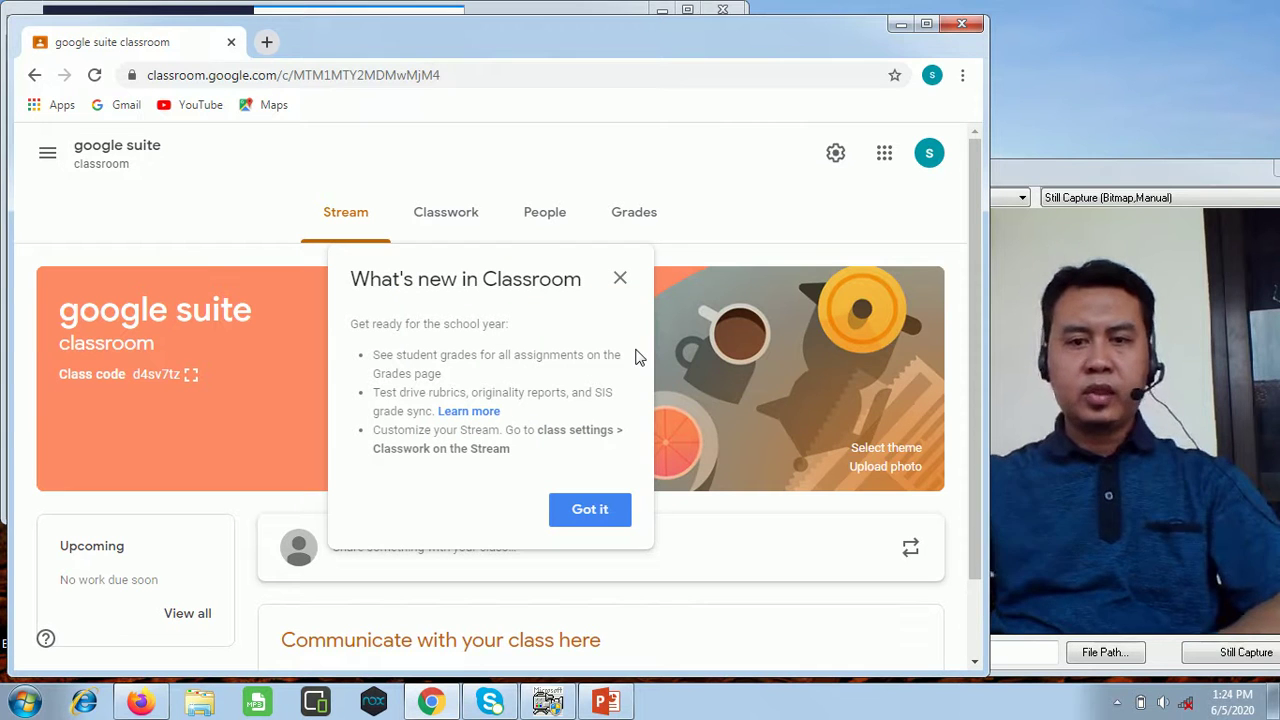
{"action": "left_click", "coordinate": [583, 514]}
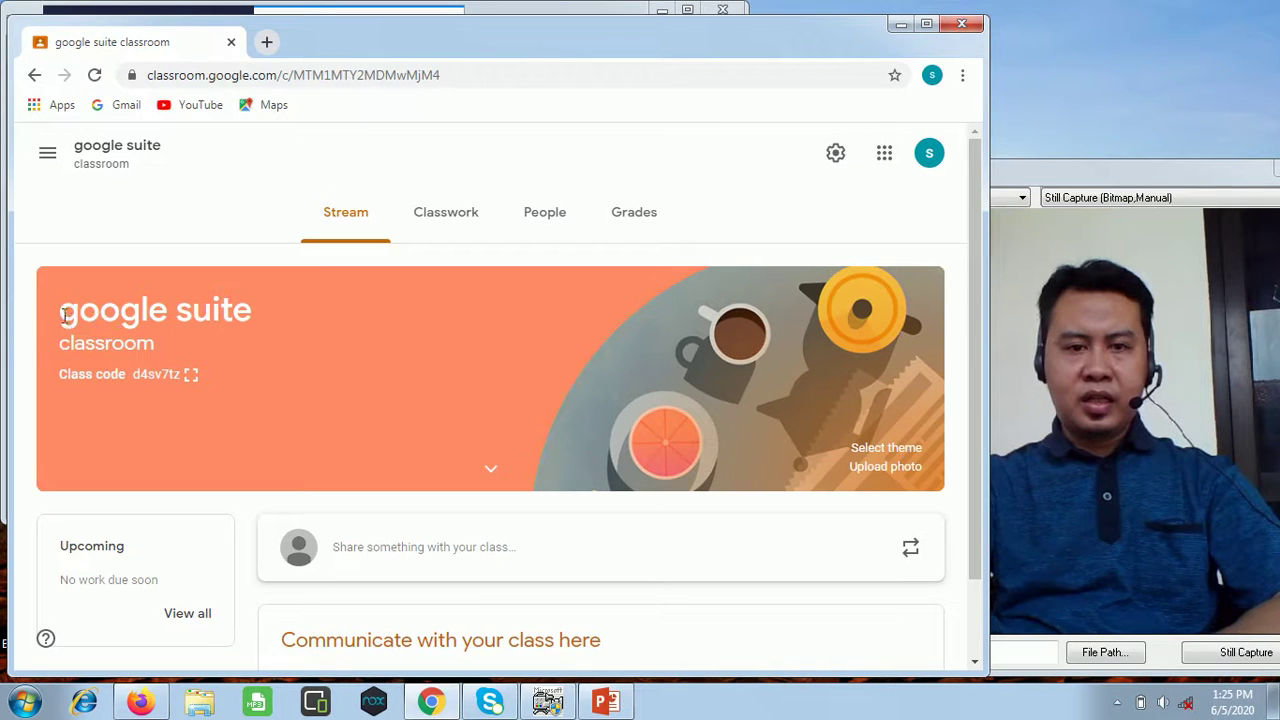
Examine the class name, section and contents of the new class's Stream page.
{"action": "left_click_drag", "start_coordinate": [64, 316], "coordinate": [261, 327]}
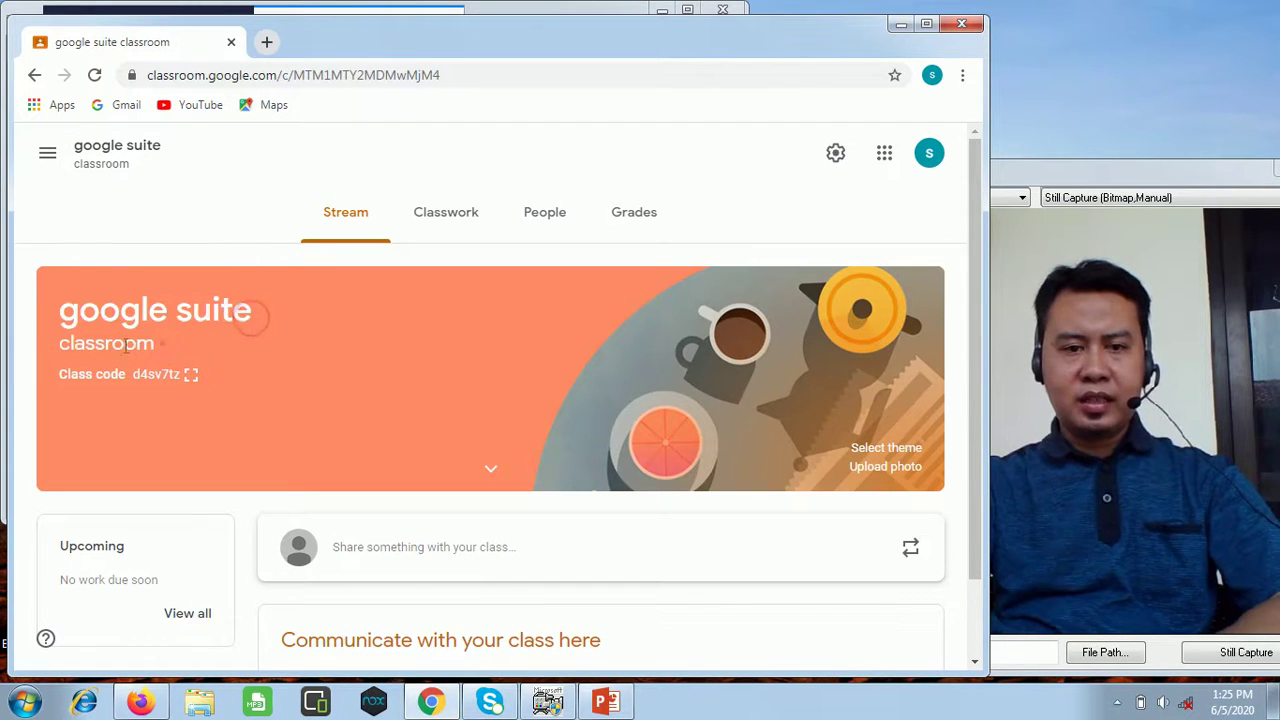
{"action": "left_click_drag", "start_coordinate": [160, 345], "coordinate": [60, 345]}
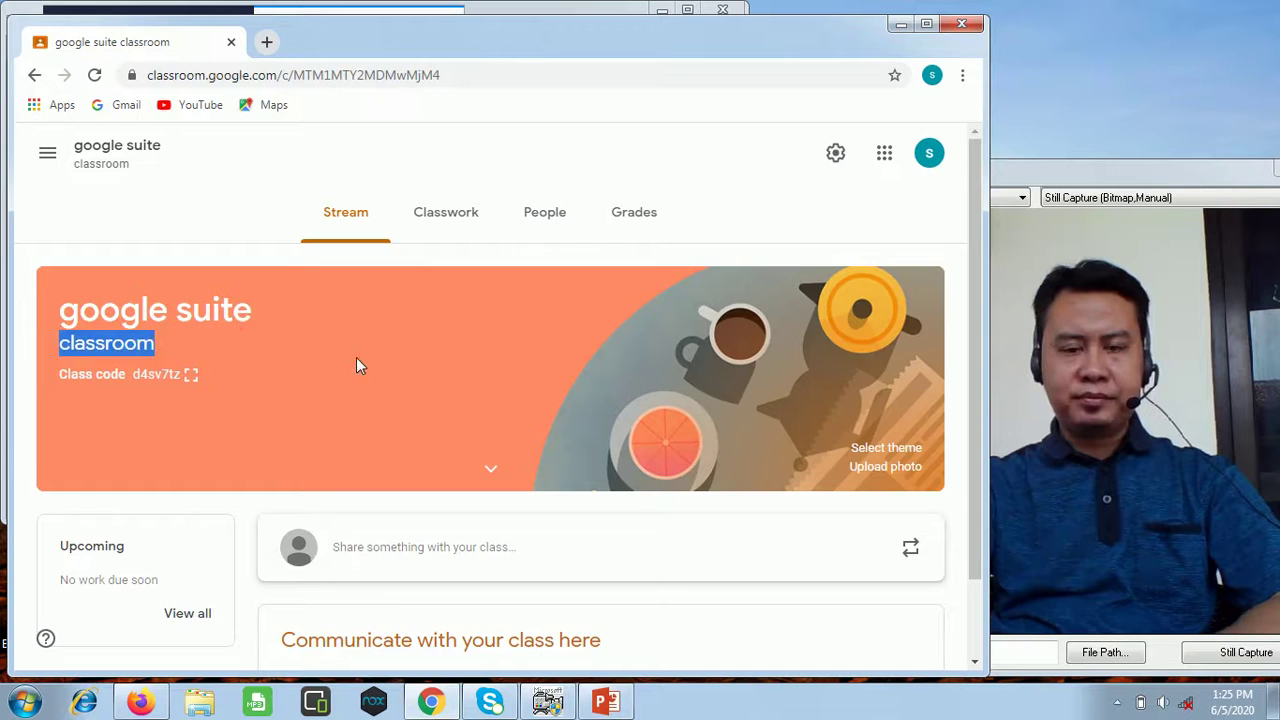
{"action": "scroll", "coordinate": [356, 360], "scroll_direction": "down", "scroll_amount": 2}
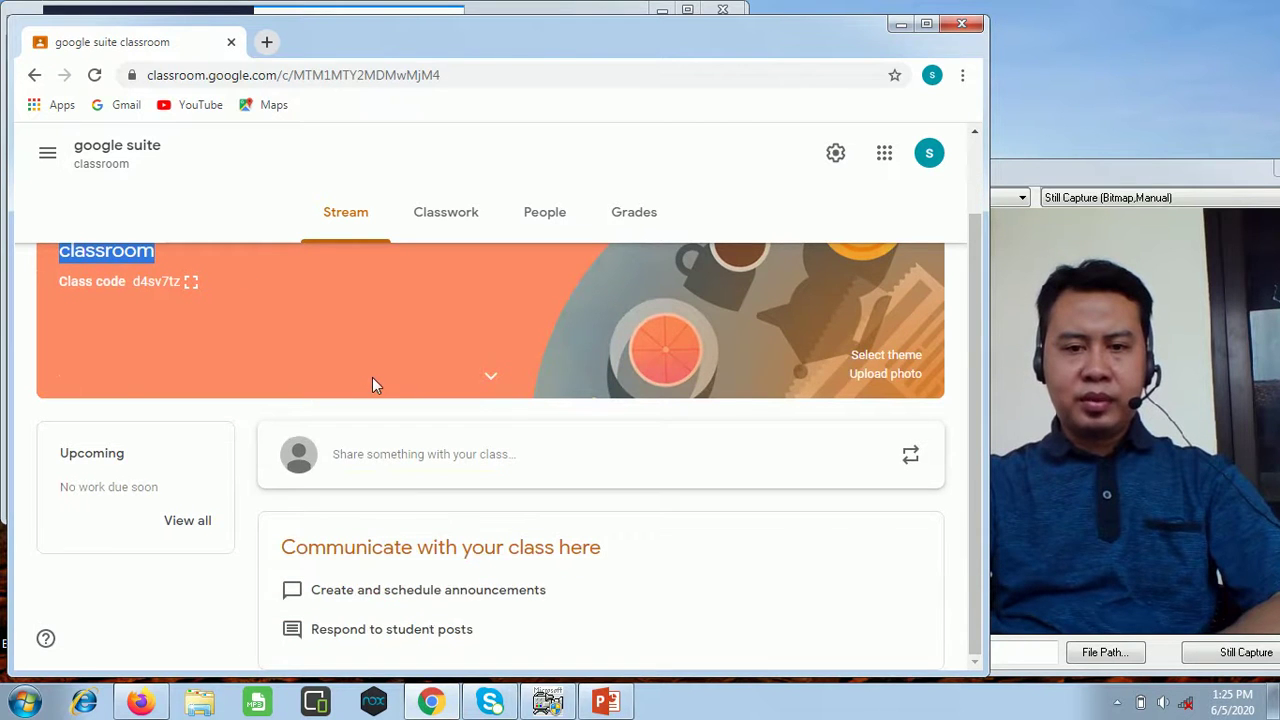
{"action": "scroll", "coordinate": [372, 379], "scroll_direction": "up", "scroll_amount": 2}
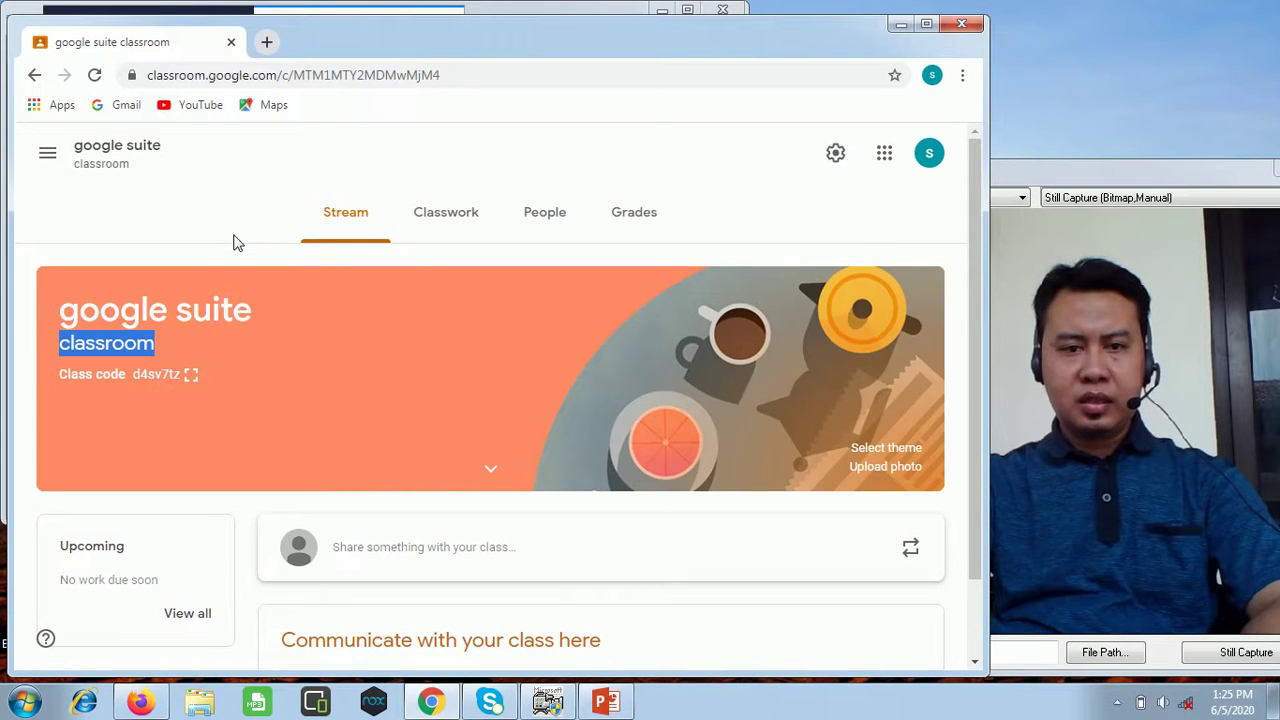
Switch to PowerPoint and insert "Menambahkah murid" as item 4 on the "Terapkan / apply" slide, before the file-sharing item.
{"action": "left_click", "coordinate": [600, 702]}
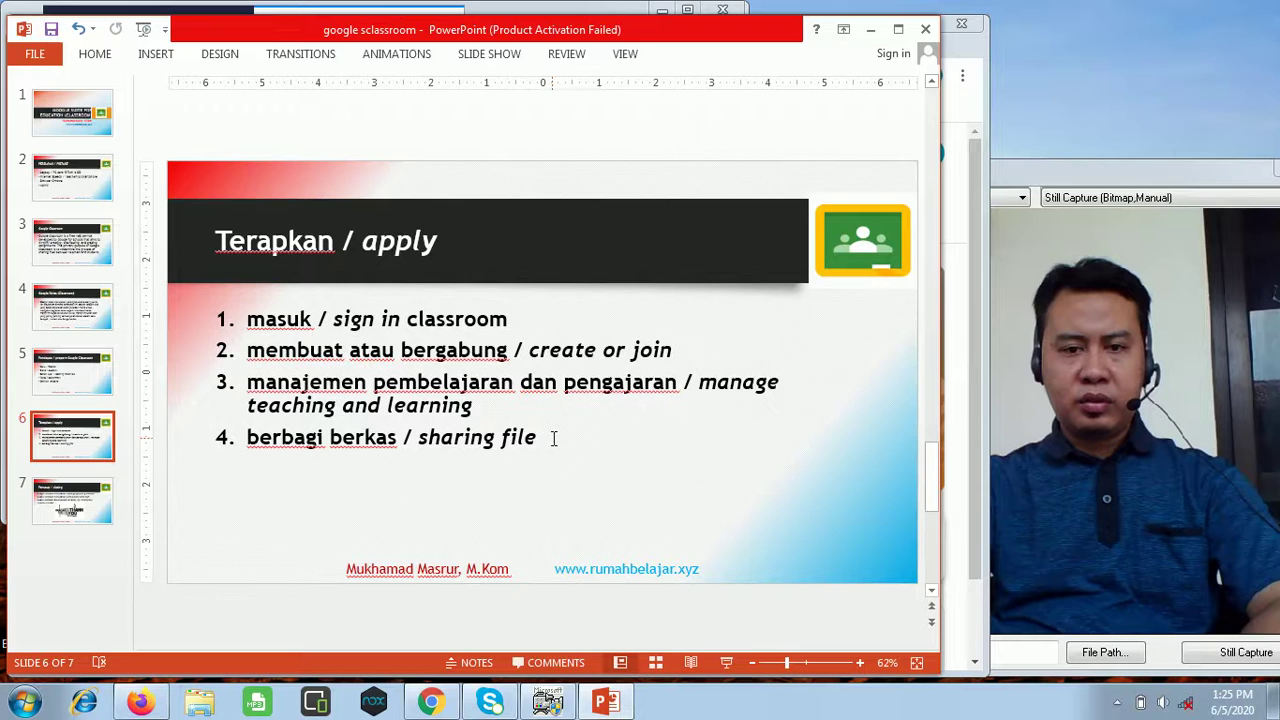
{"action": "left_click", "coordinate": [476, 407]}
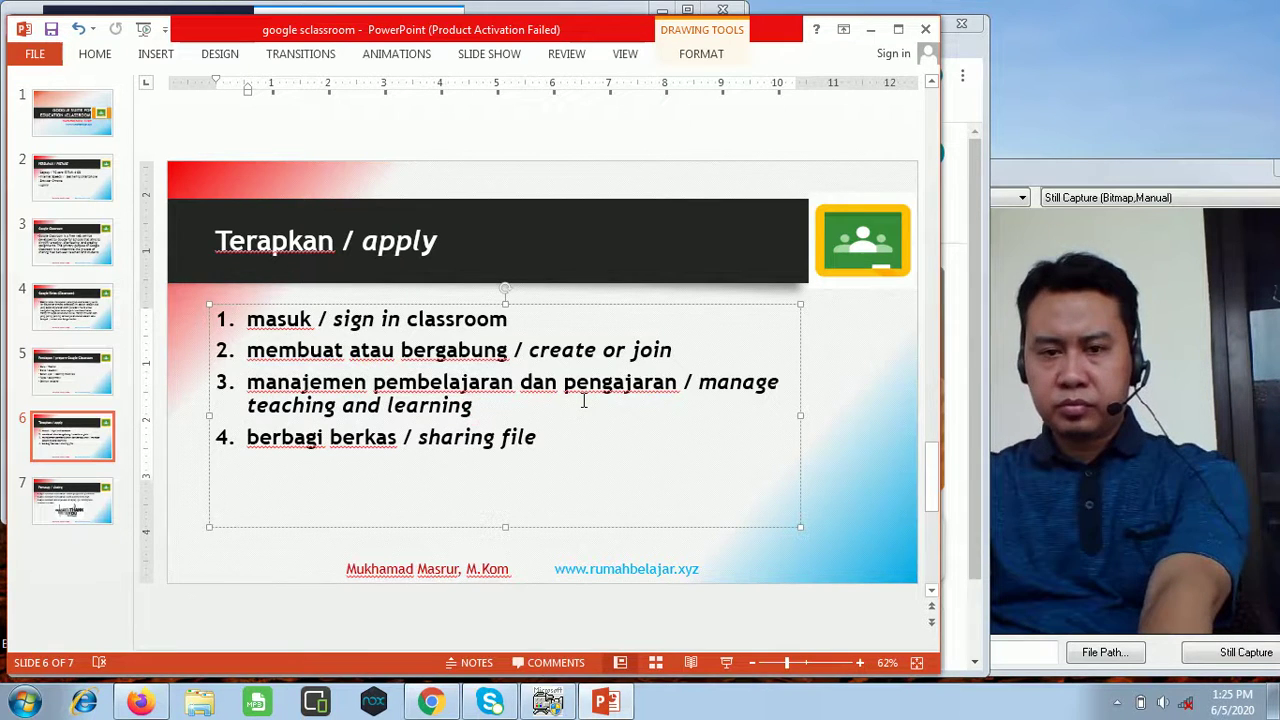
{"action": "key", "text": "Return"}
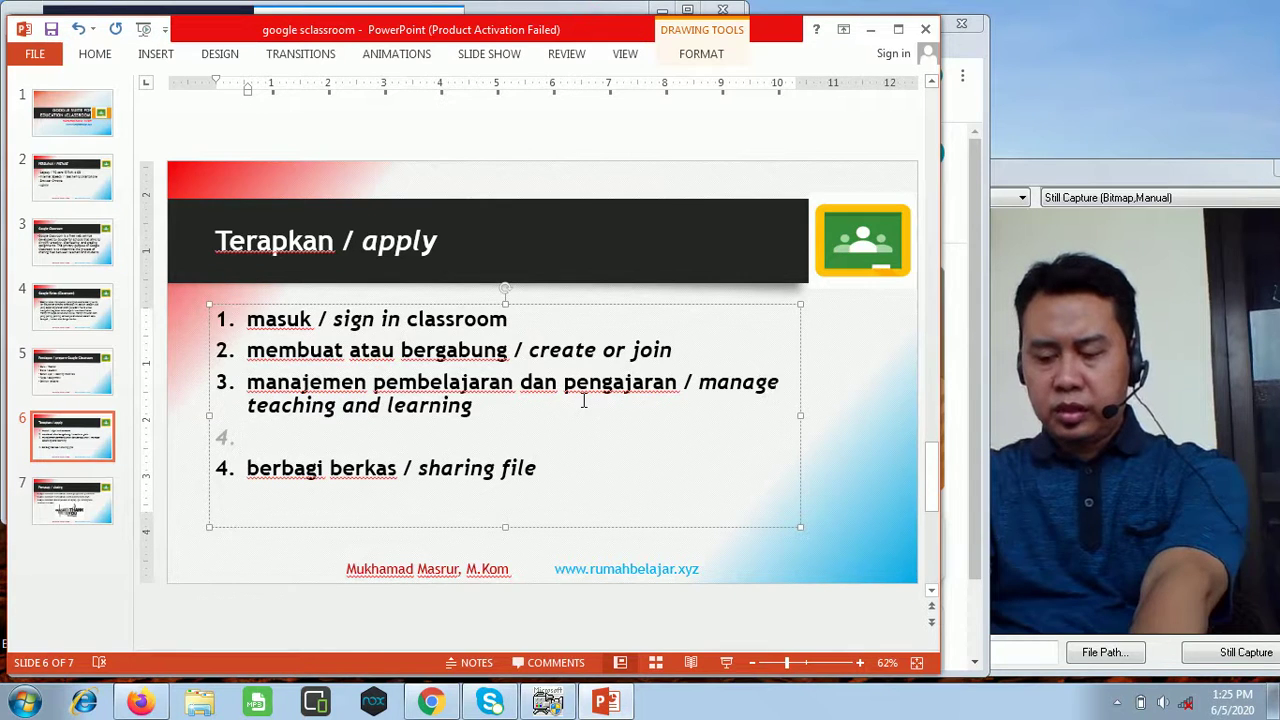
{"action": "type", "text": "menam"}
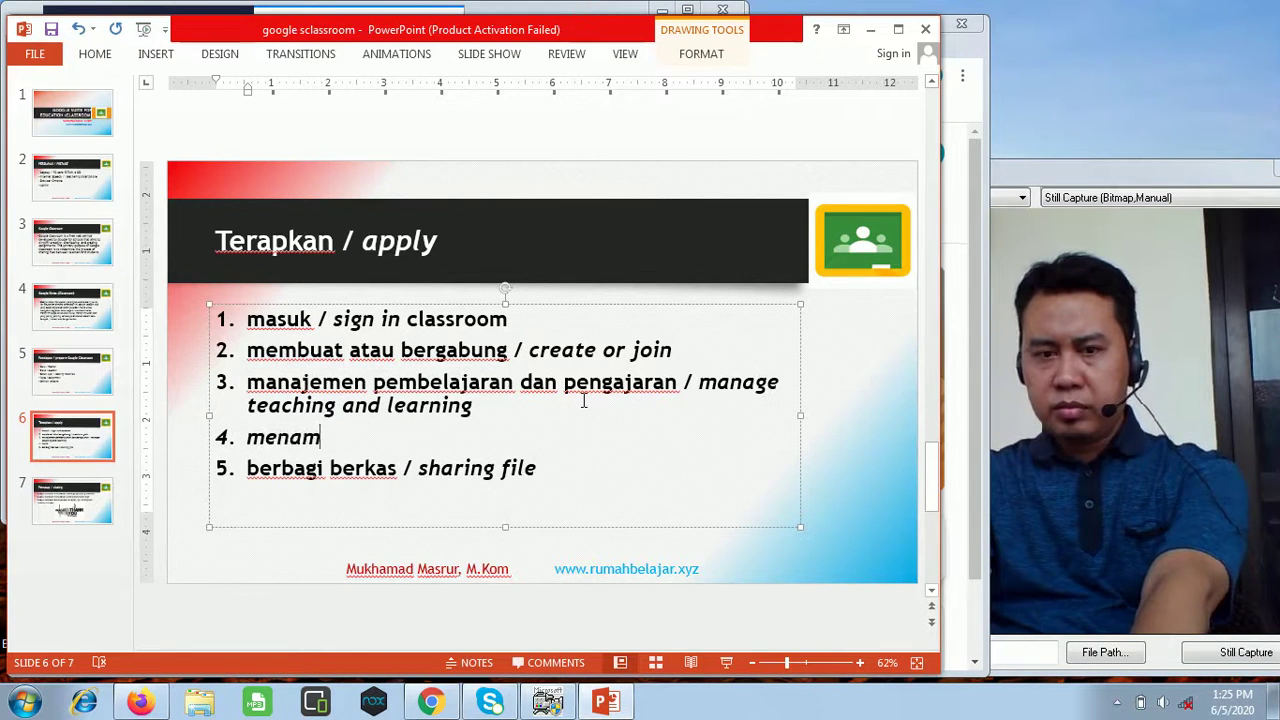
{"action": "type", "text": "bahkah"}
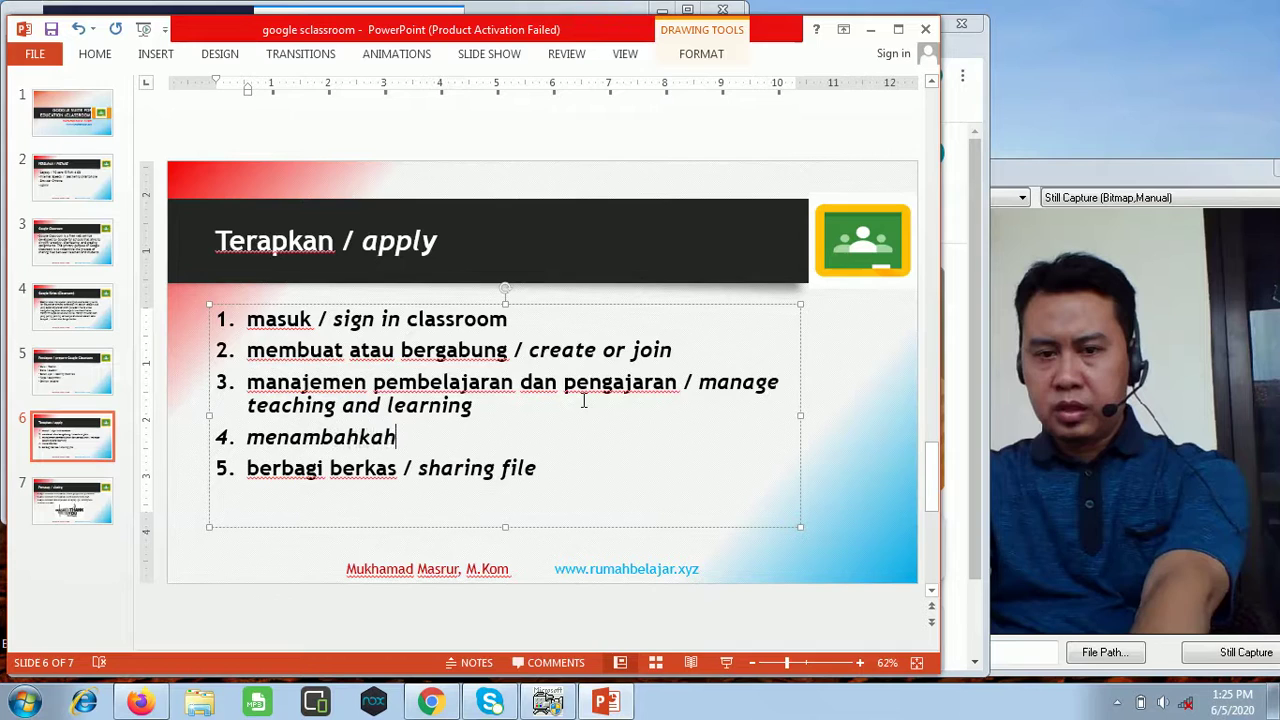
{"action": "type", "text": " murid"}
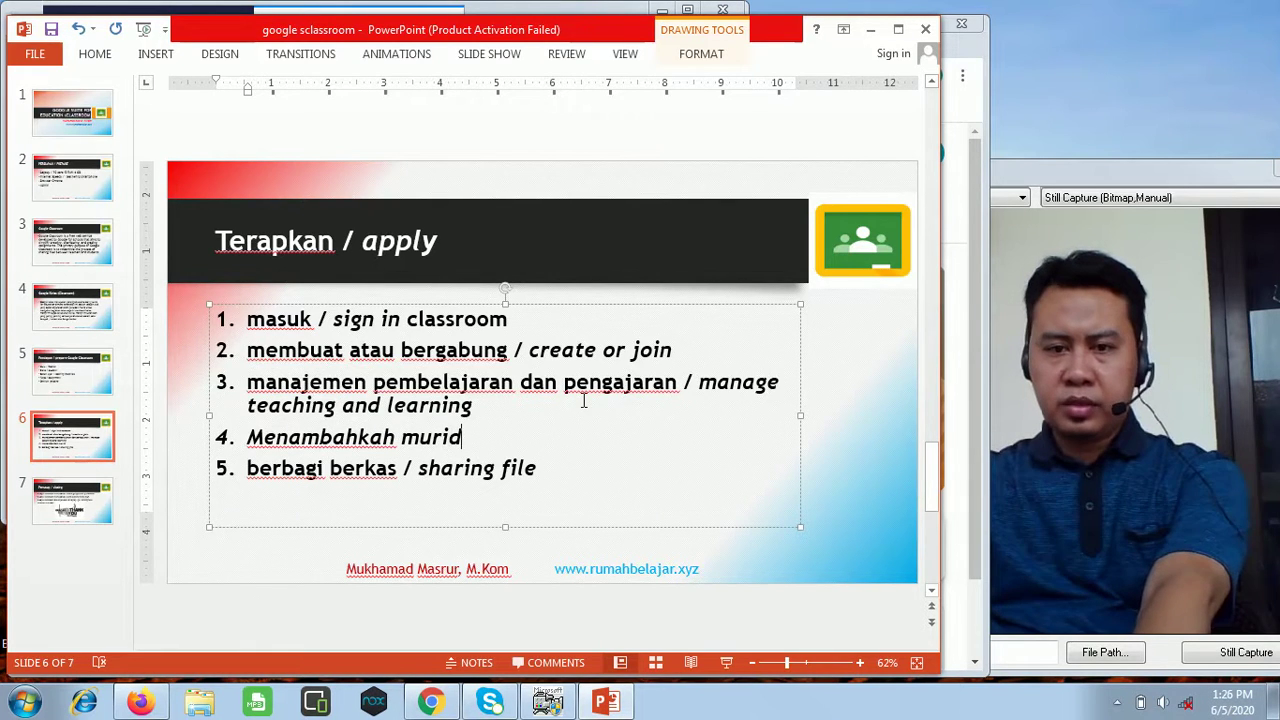
Select "Menambahkah murid" in item 4 of the slide and cycle its letter case around to an initial capital only.
{"action": "left_click_drag", "start_coordinate": [480, 435], "coordinate": [272, 440]}
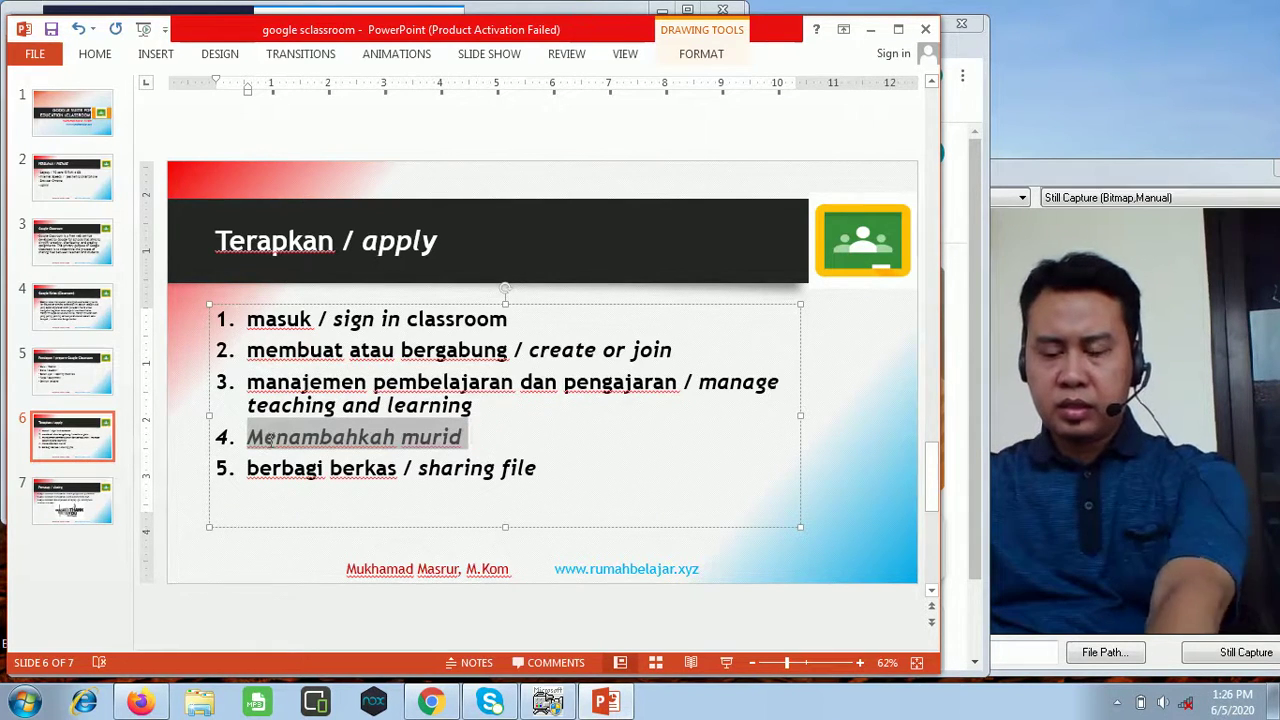
{"action": "key", "text": "shift+F3"}
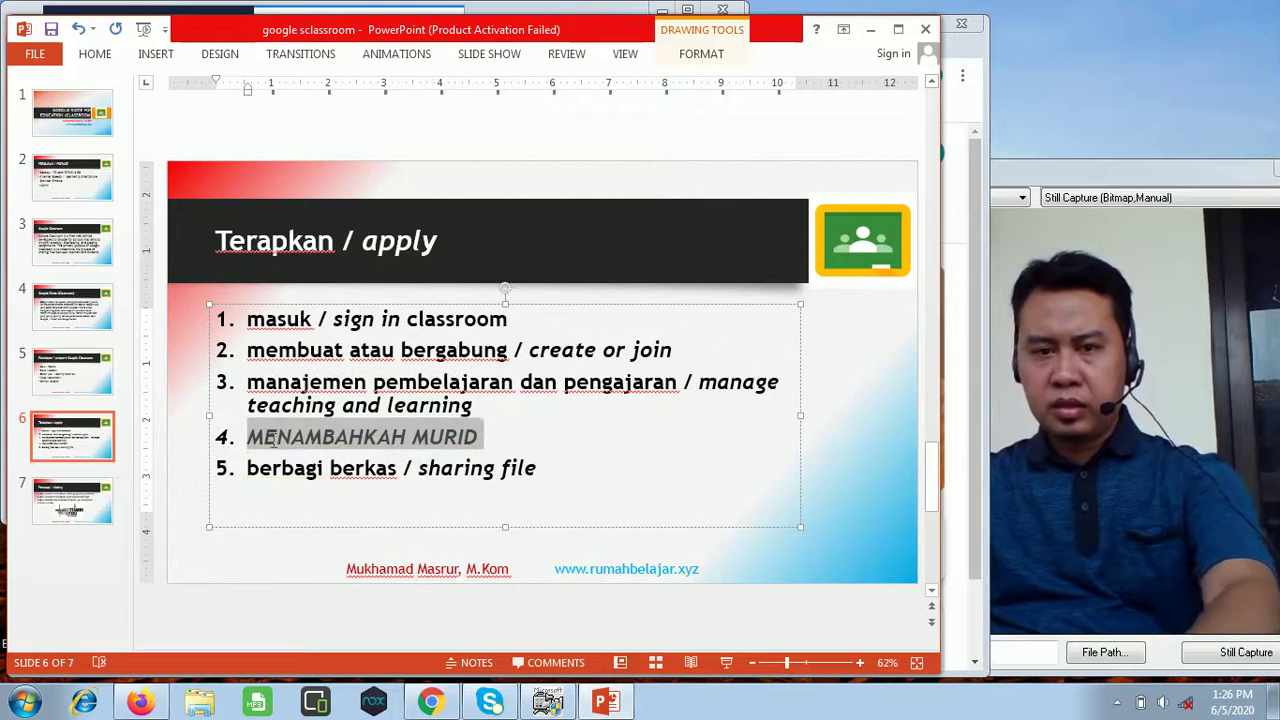
{"action": "key", "text": "shift+F3"}
{"action": "key", "text": "shift+F3"}
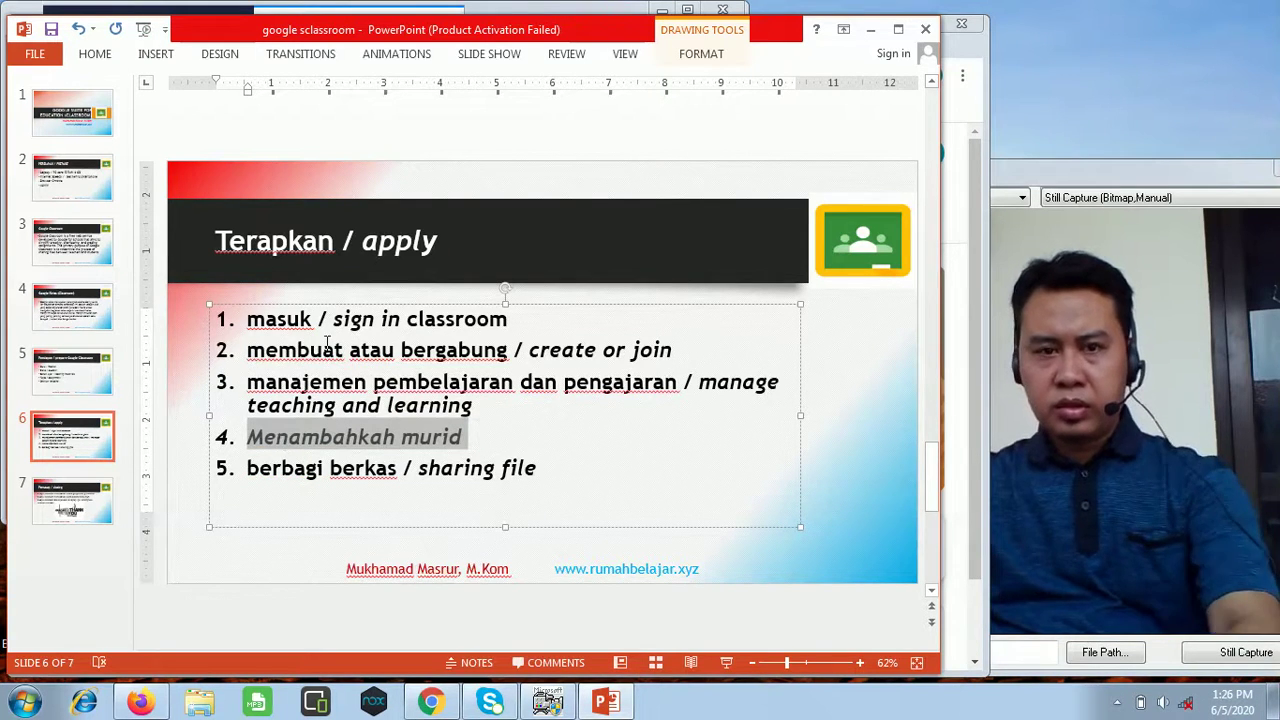
{"action": "right_click", "coordinate": [343, 436]}
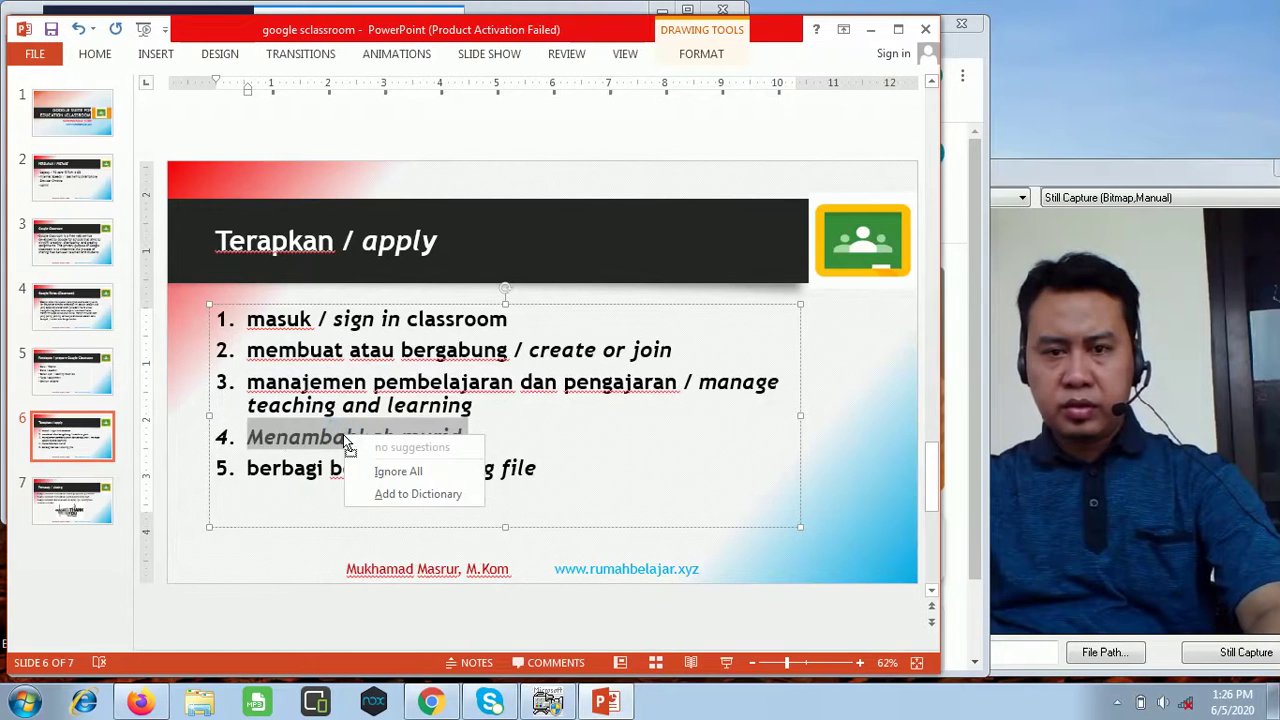
{"action": "right_click", "coordinate": [328, 442]}
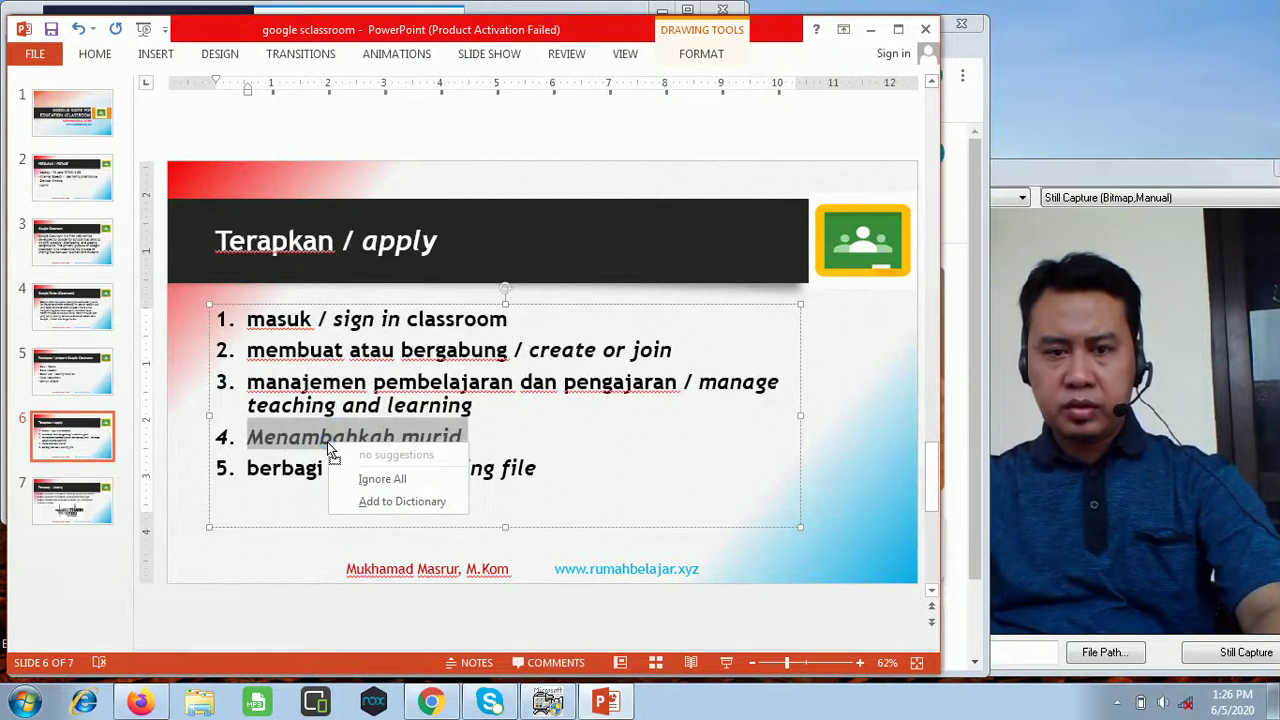
Remove the italic formatting from "Menambahkah murid" in item 4 and place the text cursor at its end.
{"action": "left_click", "coordinate": [103, 53]}
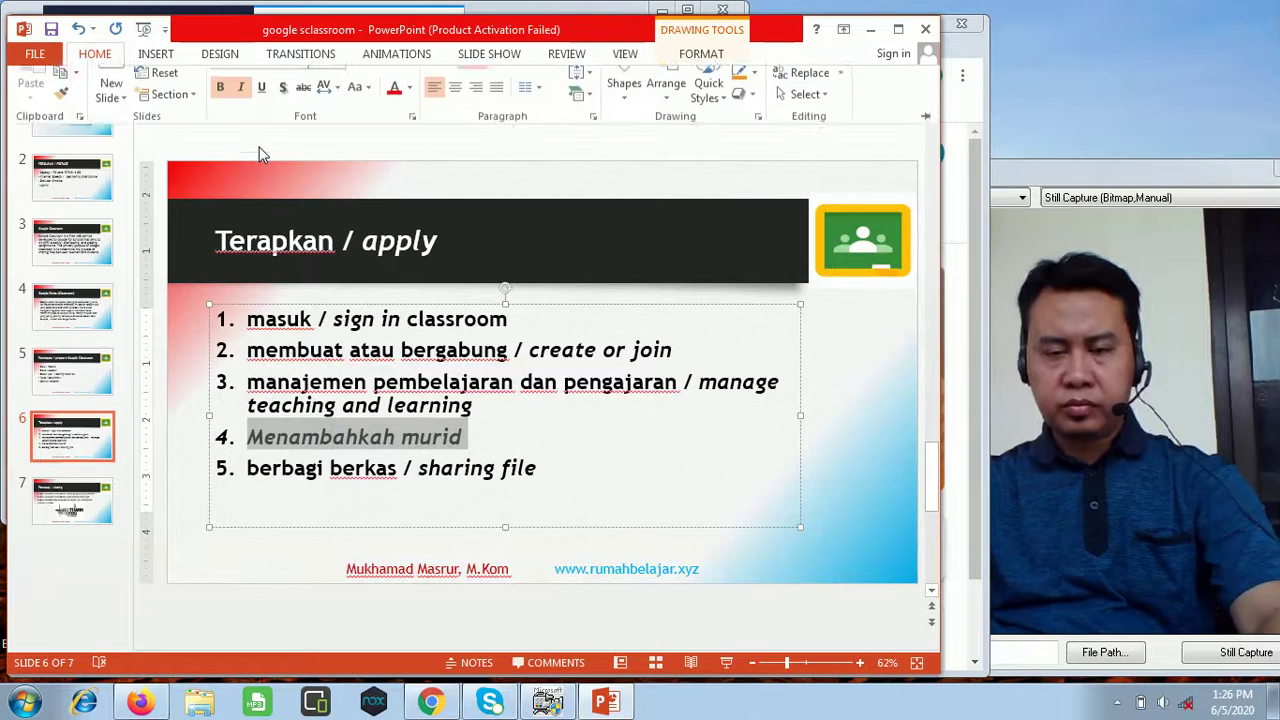
{"action": "left_click", "coordinate": [240, 115]}
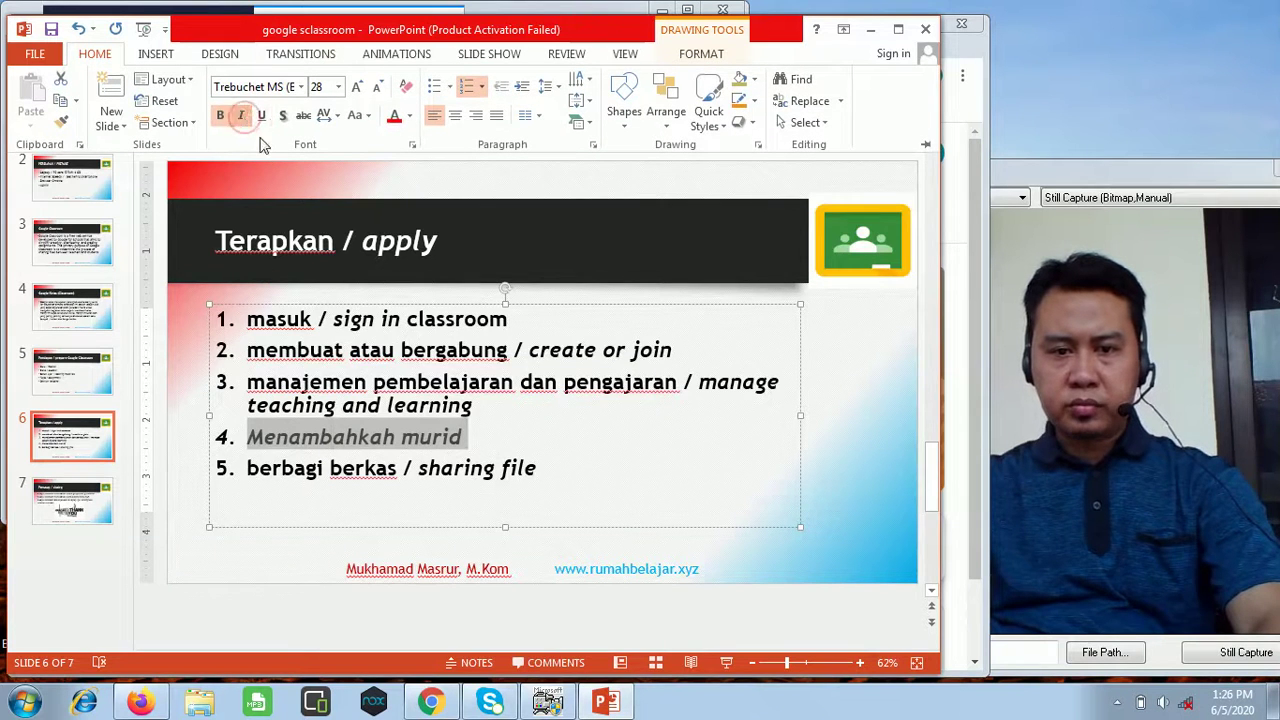
{"action": "left_click", "coordinate": [541, 438]}
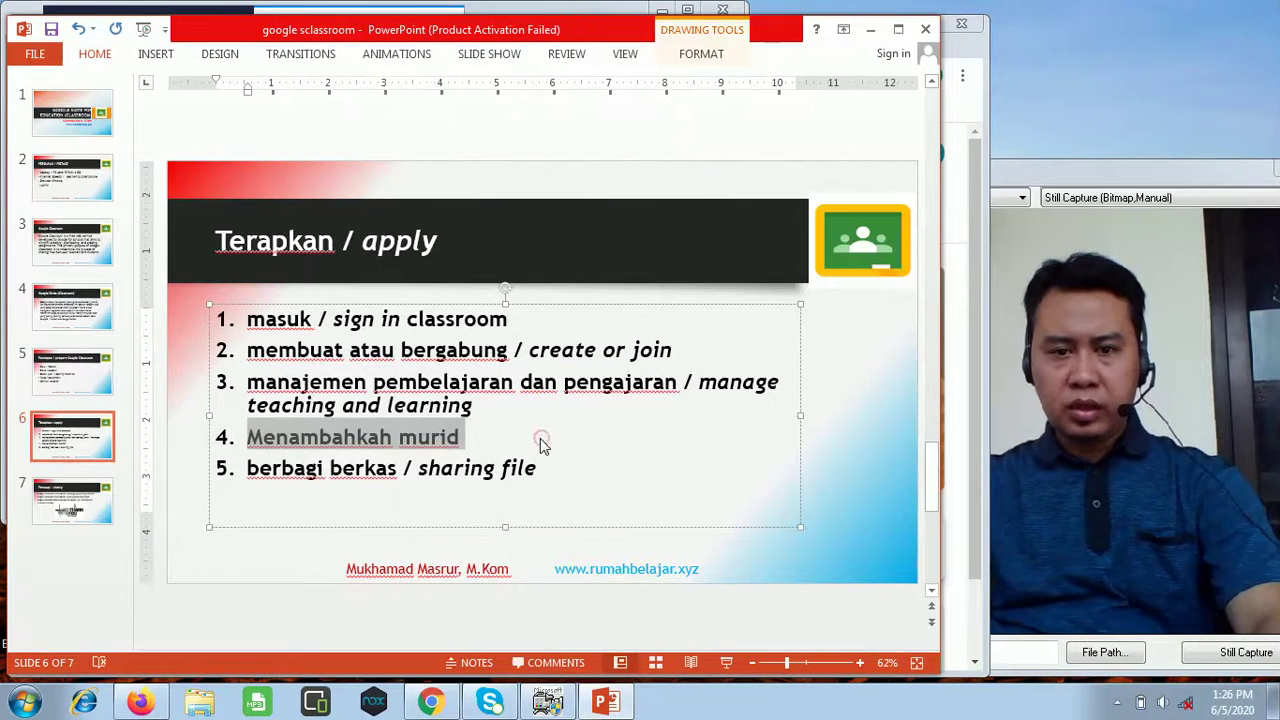
{"action": "left_click", "coordinate": [487, 437]}
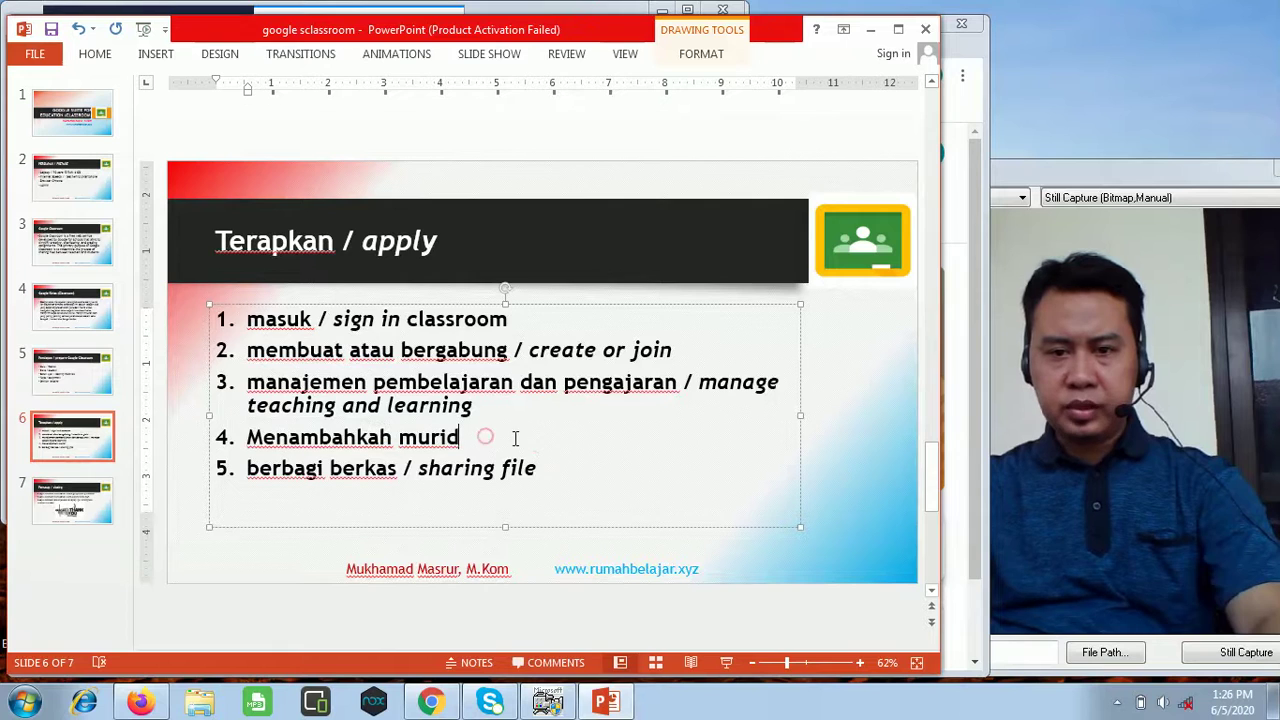
Switch to Chrome, display the google suite class's code enlarged and copy it.
{"action": "left_click", "coordinate": [432, 703]}
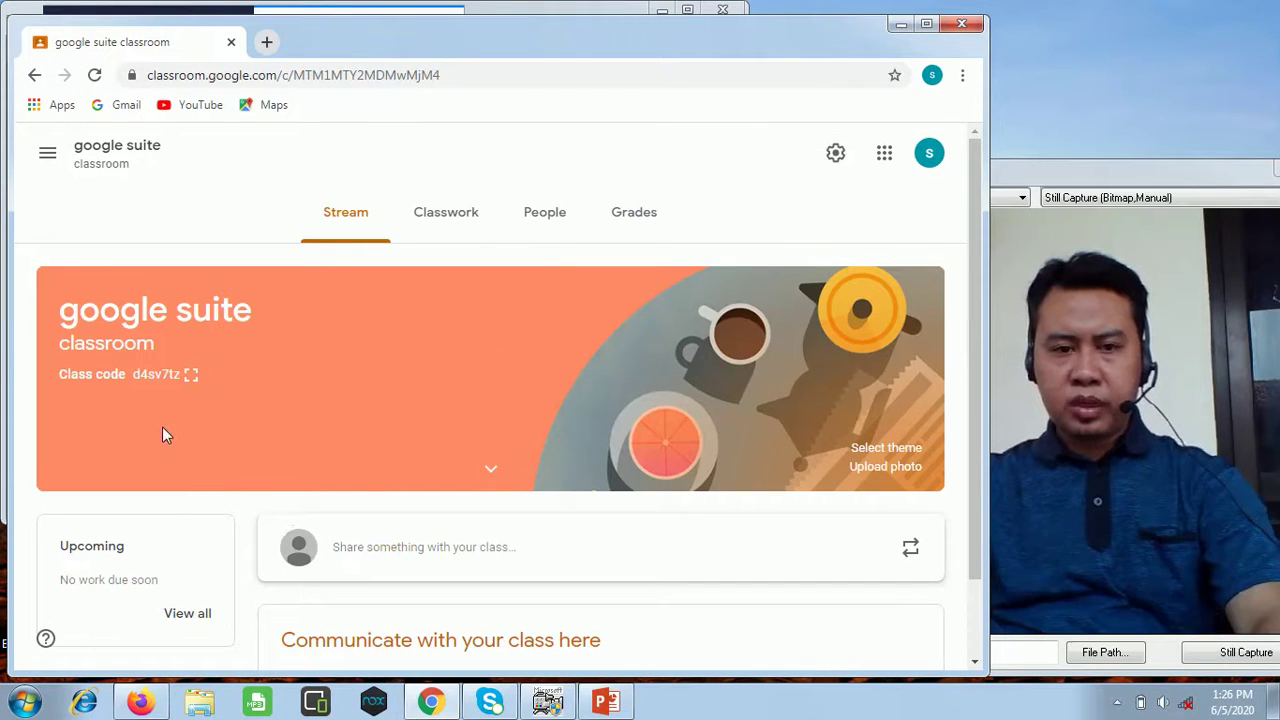
{"action": "left_click", "coordinate": [191, 374]}
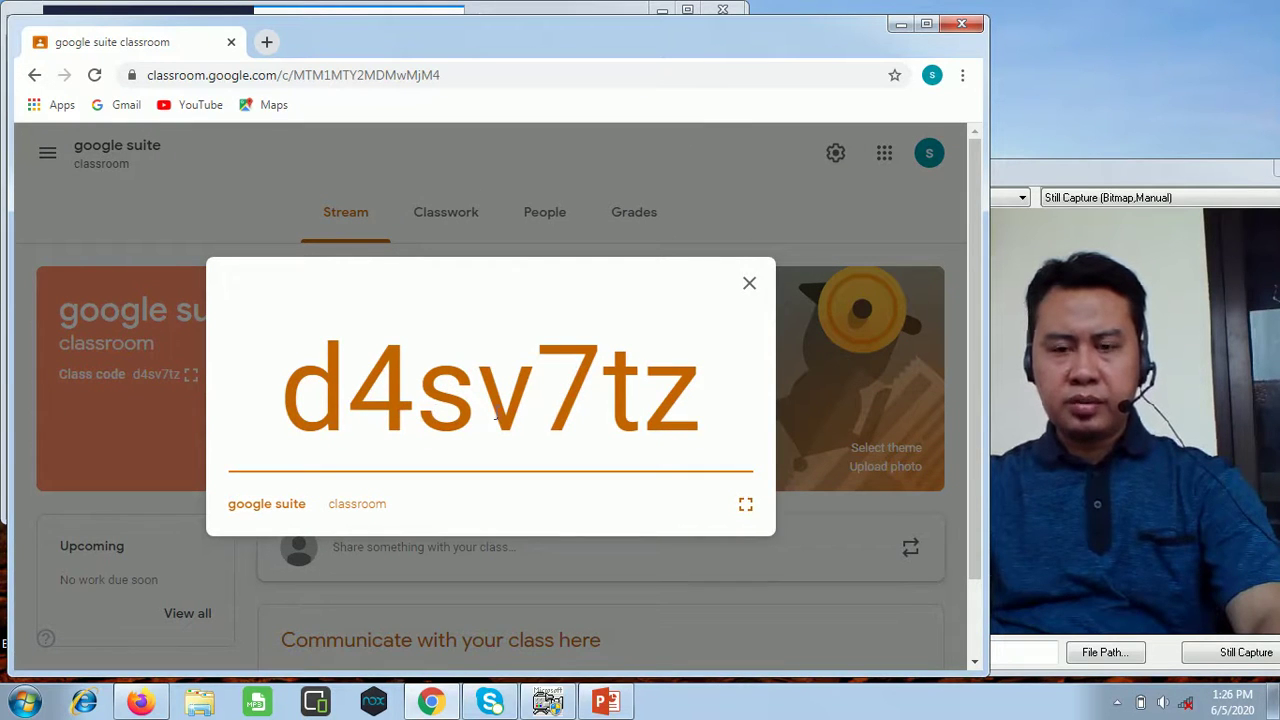
{"action": "left_click_drag", "start_coordinate": [686, 398], "coordinate": [285, 403]}
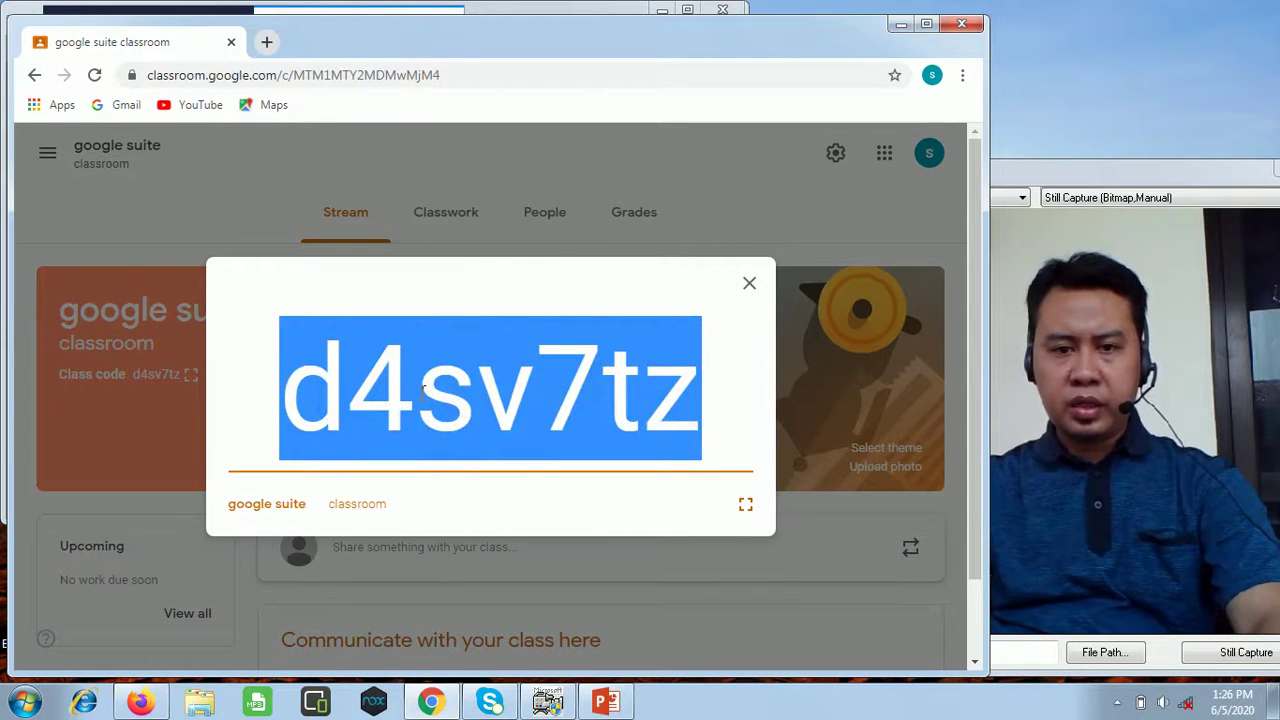
{"action": "right_click", "coordinate": [423, 391]}
{"action": "left_click", "coordinate": [457, 408]}
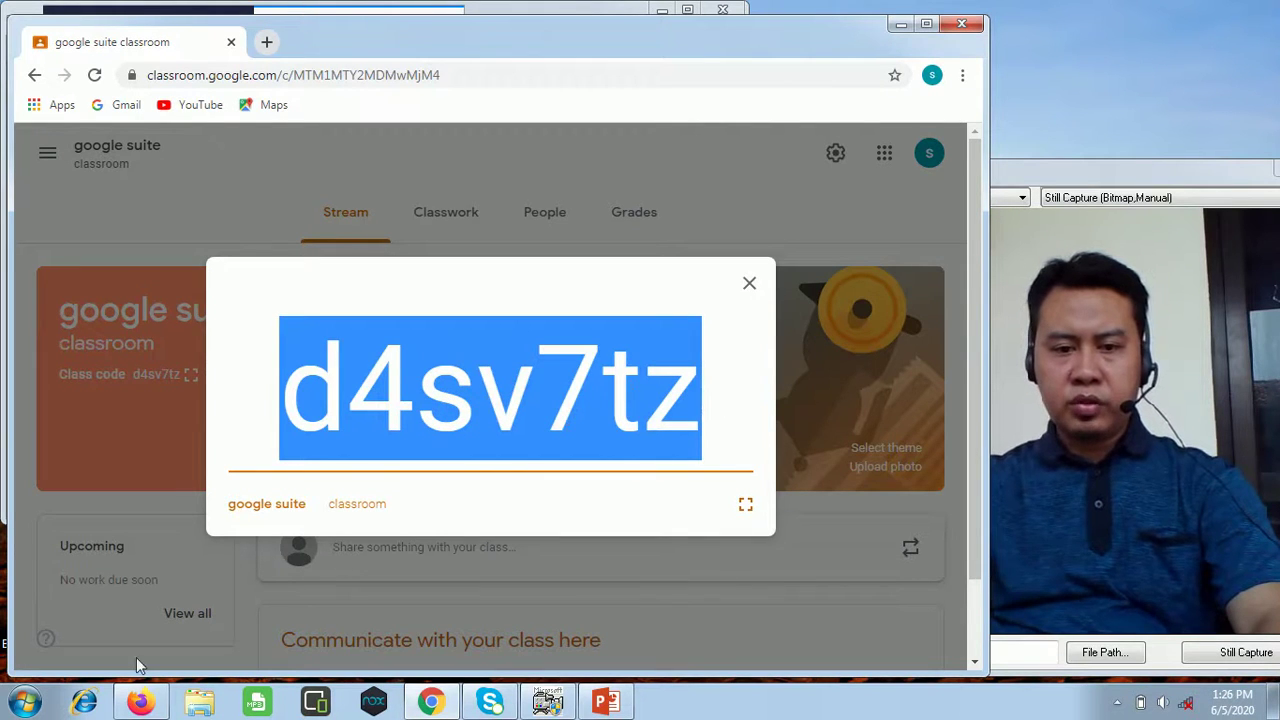
Switch to Firefox, continue into Google Classroom with the preselected account and enlarge the browser window.
{"action": "left_click", "coordinate": [140, 702]}
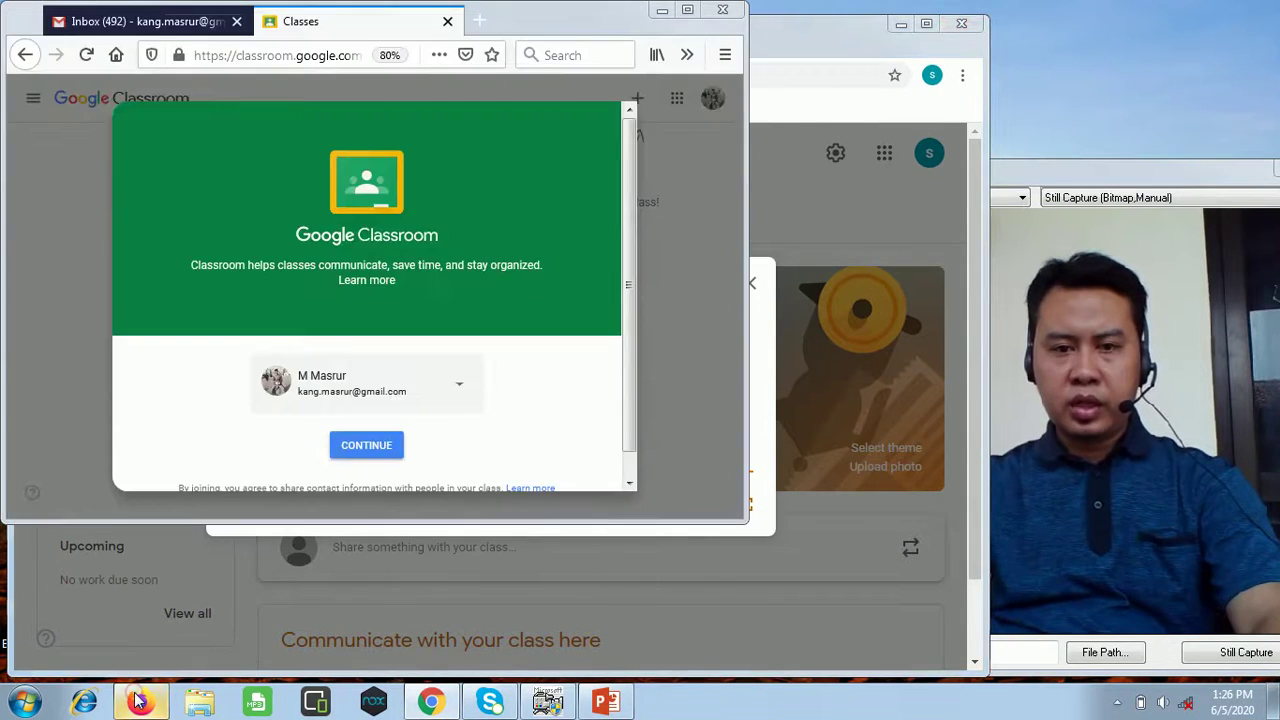
{"action": "left_click", "coordinate": [368, 450]}
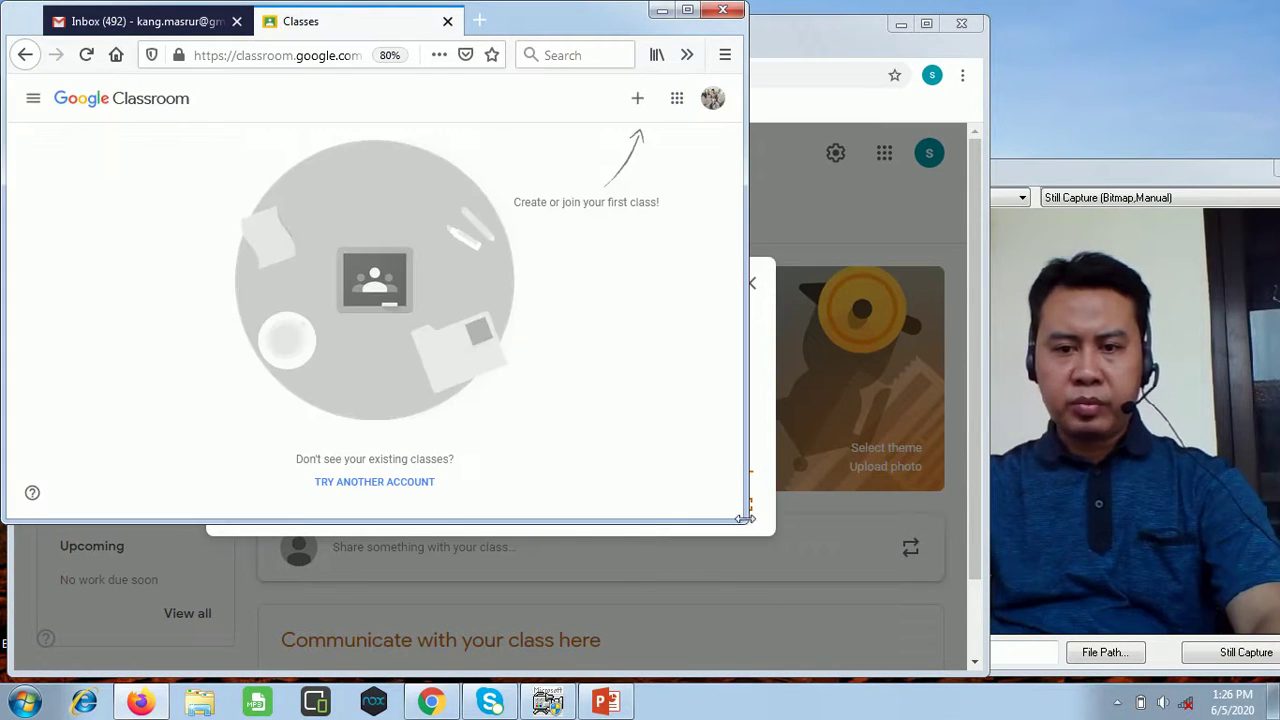
{"action": "left_click_drag", "start_coordinate": [745, 517], "coordinate": [872, 622]}
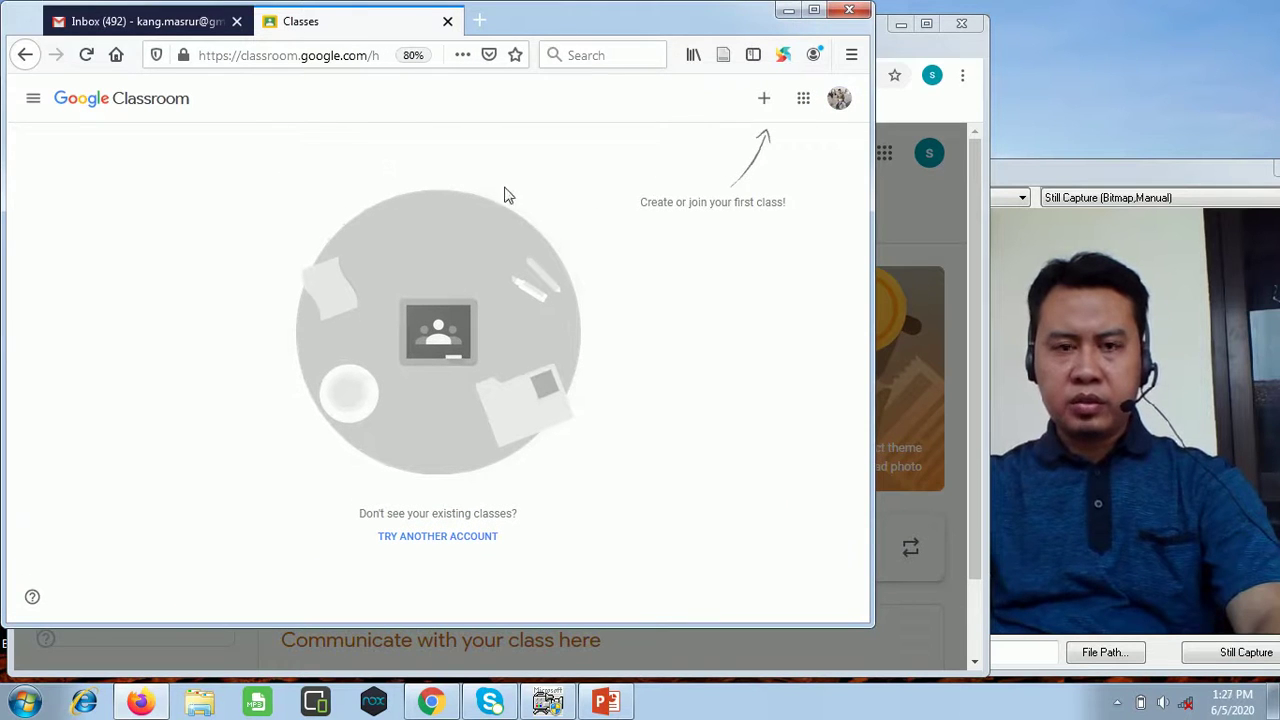
Start joining a class and paste the copied class code into the Class code field.
{"action": "left_click", "coordinate": [762, 100]}
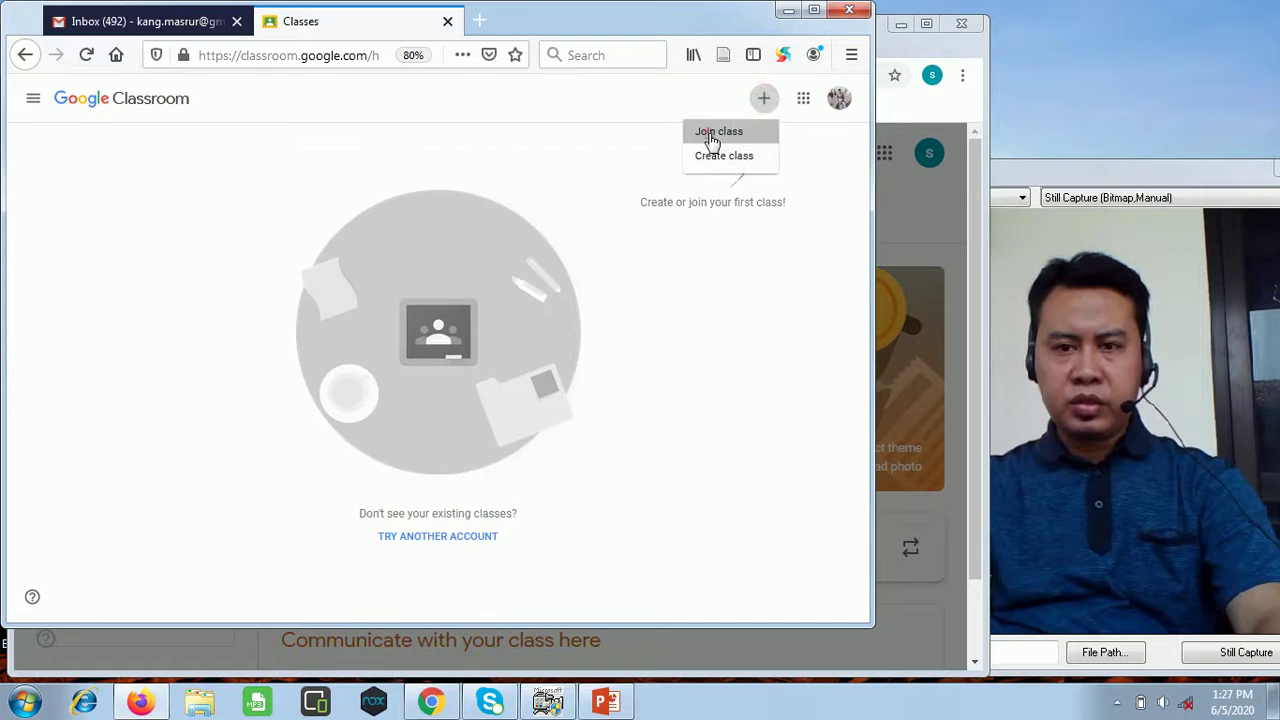
{"action": "left_click", "coordinate": [710, 134]}
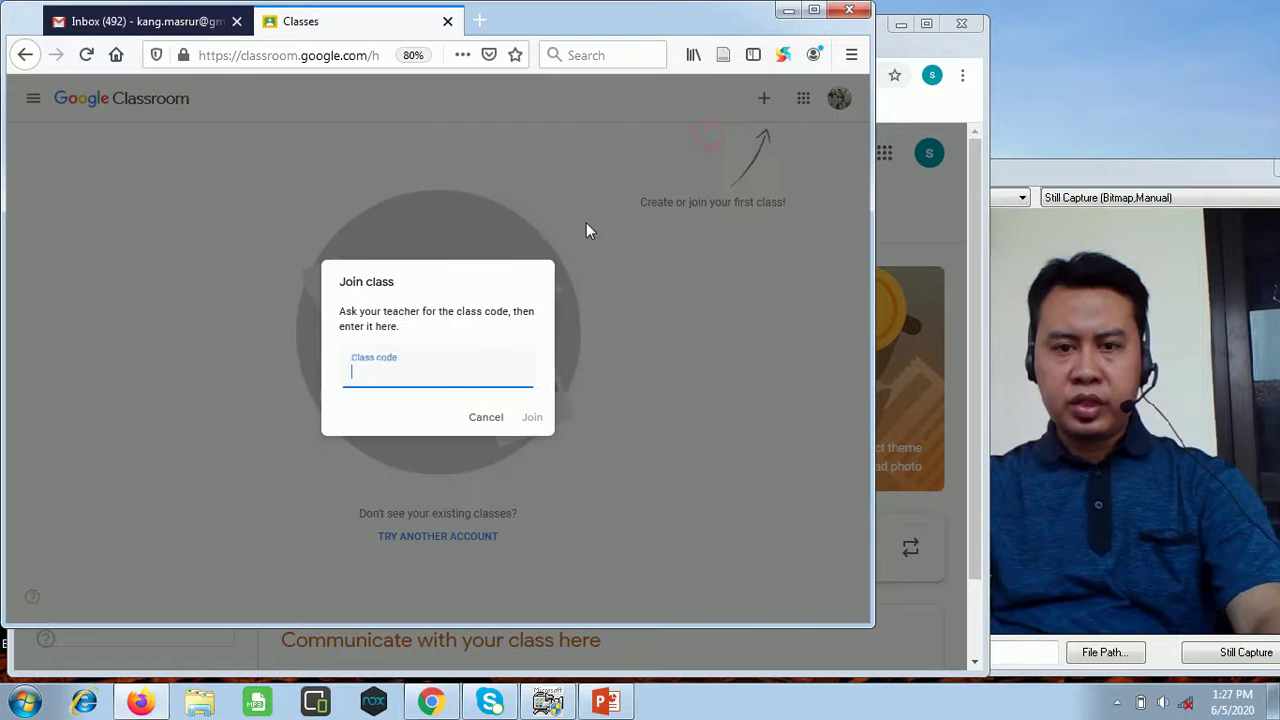
{"action": "right_click", "coordinate": [443, 374]}
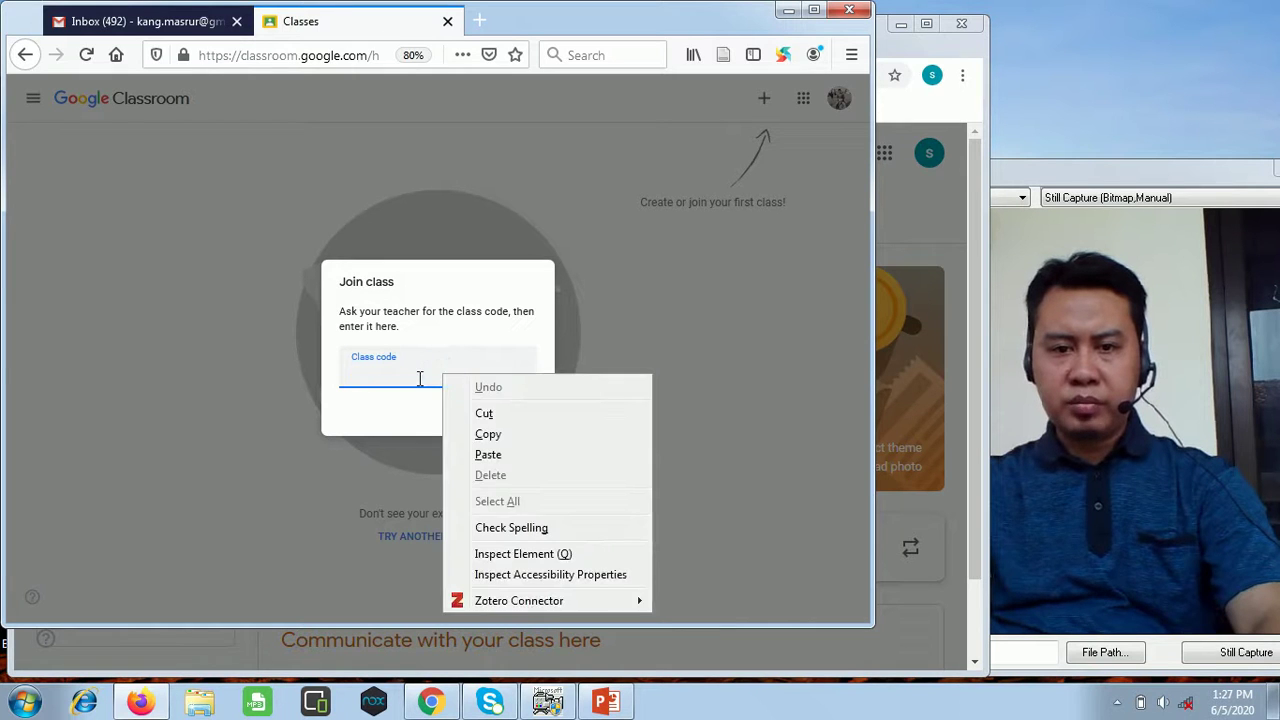
{"action": "left_click", "coordinate": [488, 455]}
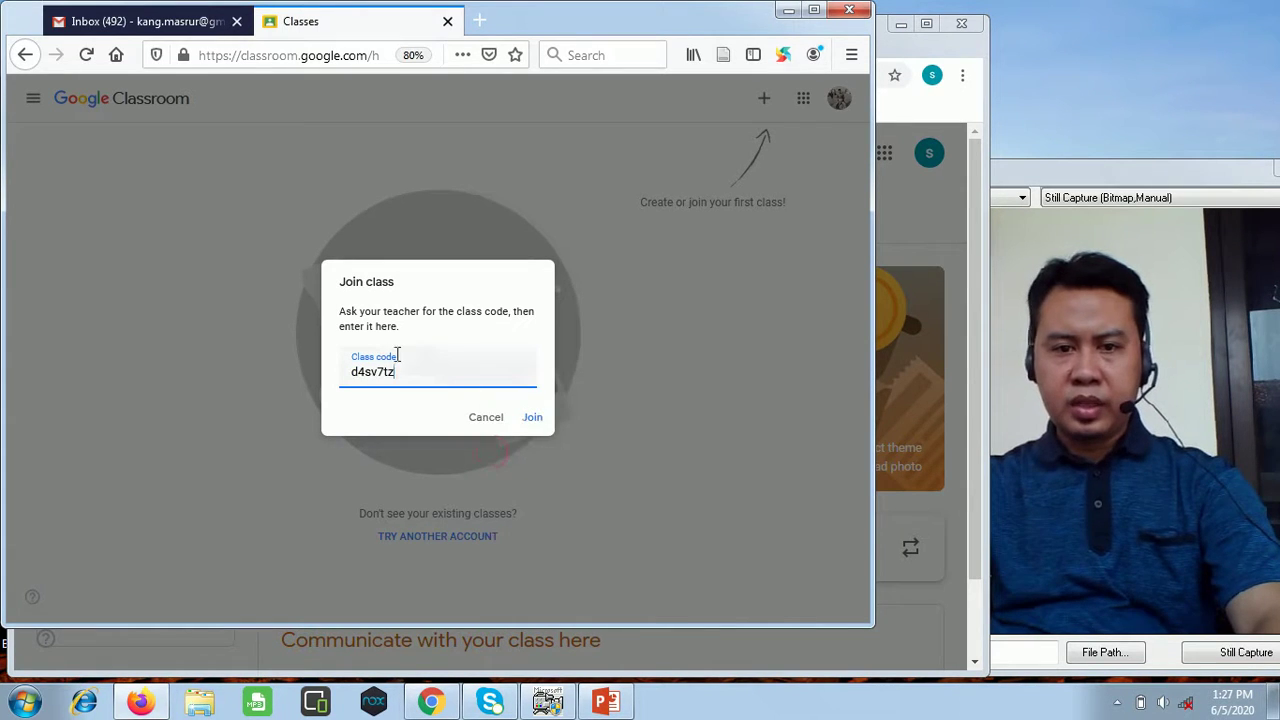
Switch to Chrome, close the enlarged class code and examine where the code is shown on the class banner.
{"action": "left_click", "coordinate": [431, 702]}
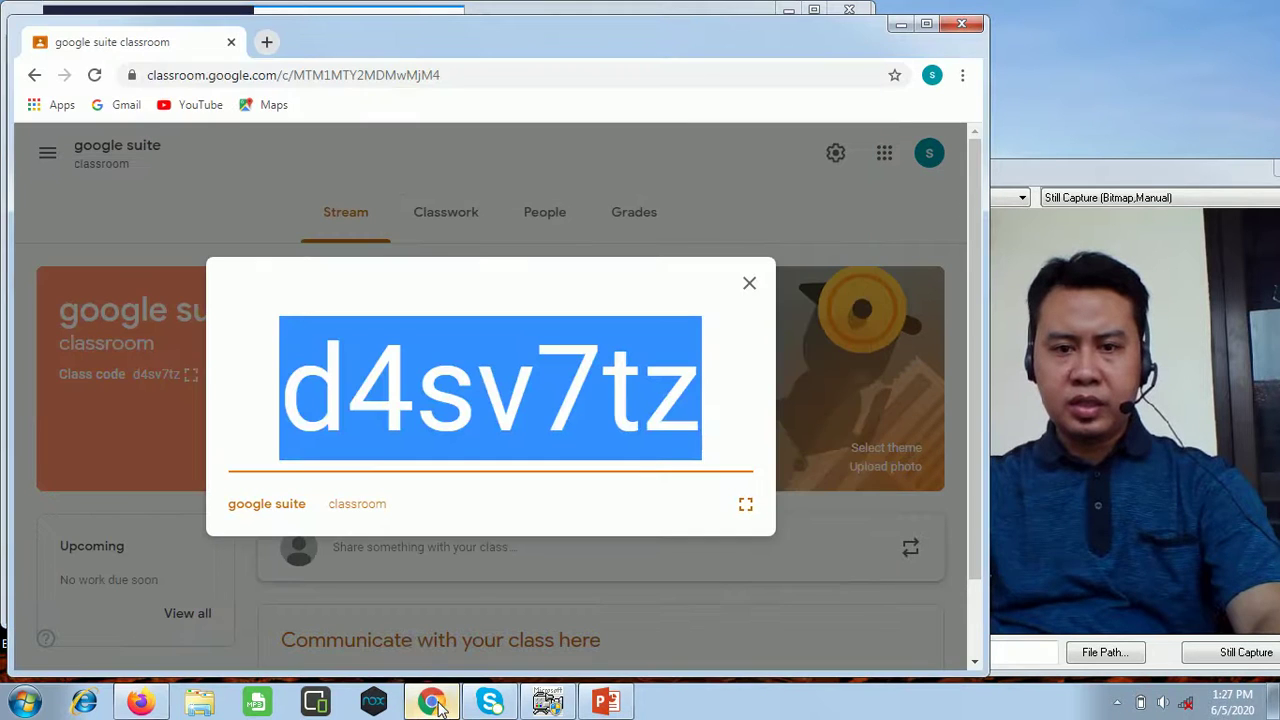
{"action": "left_click", "coordinate": [749, 283]}
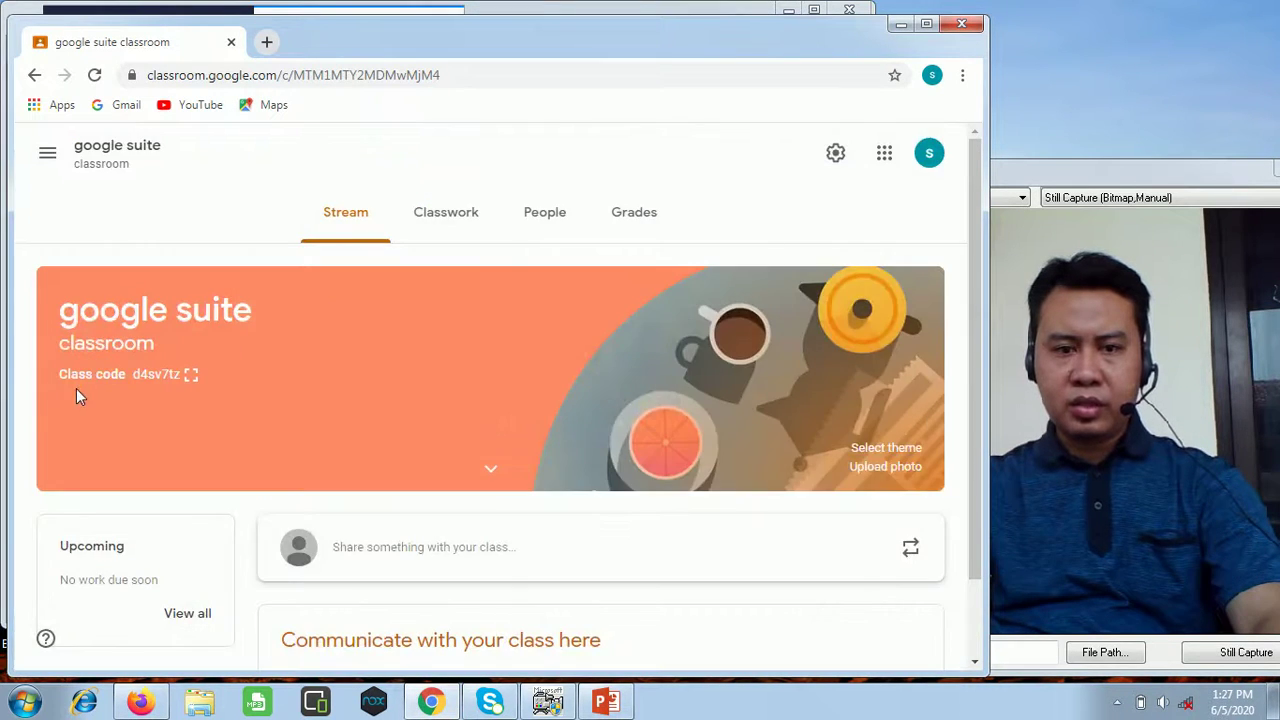
{"action": "left_click_drag", "start_coordinate": [81, 378], "coordinate": [191, 383]}
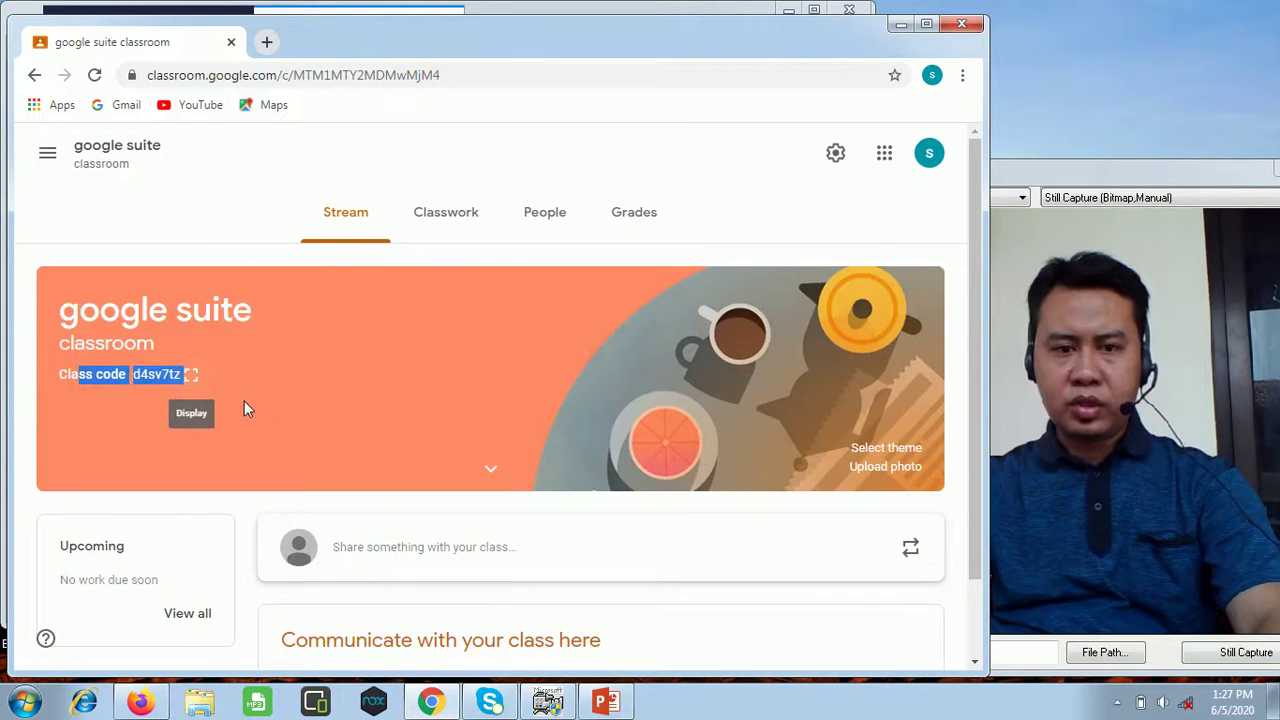
{"action": "left_click", "coordinate": [122, 448]}
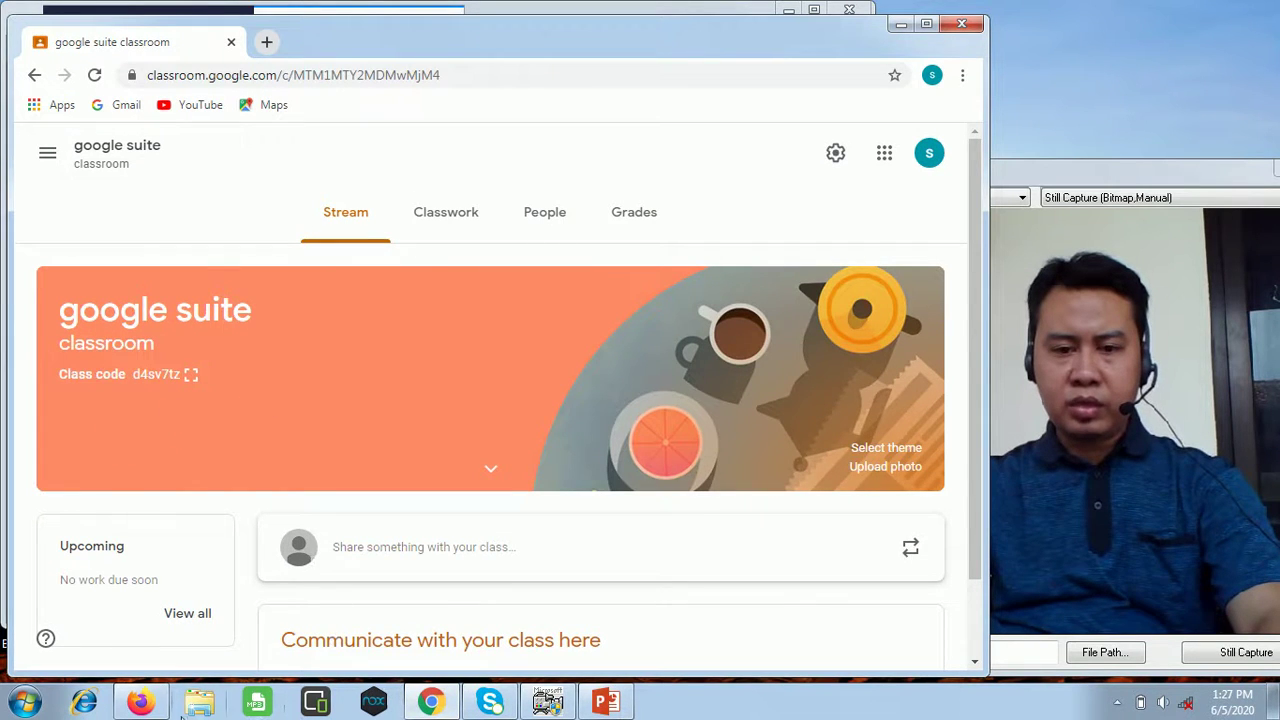
Return to Firefox, join the class with the entered code and check which account is signed in.
{"action": "left_click", "coordinate": [140, 702]}
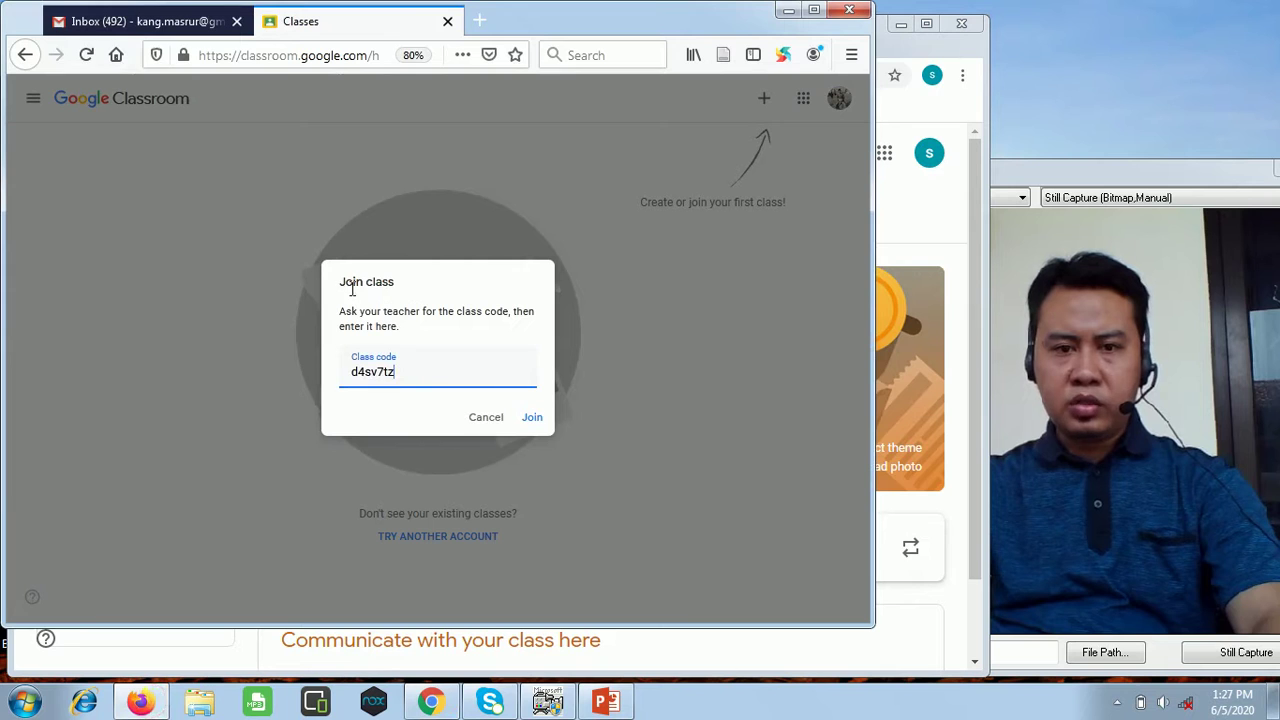
{"action": "left_click", "coordinate": [531, 420]}
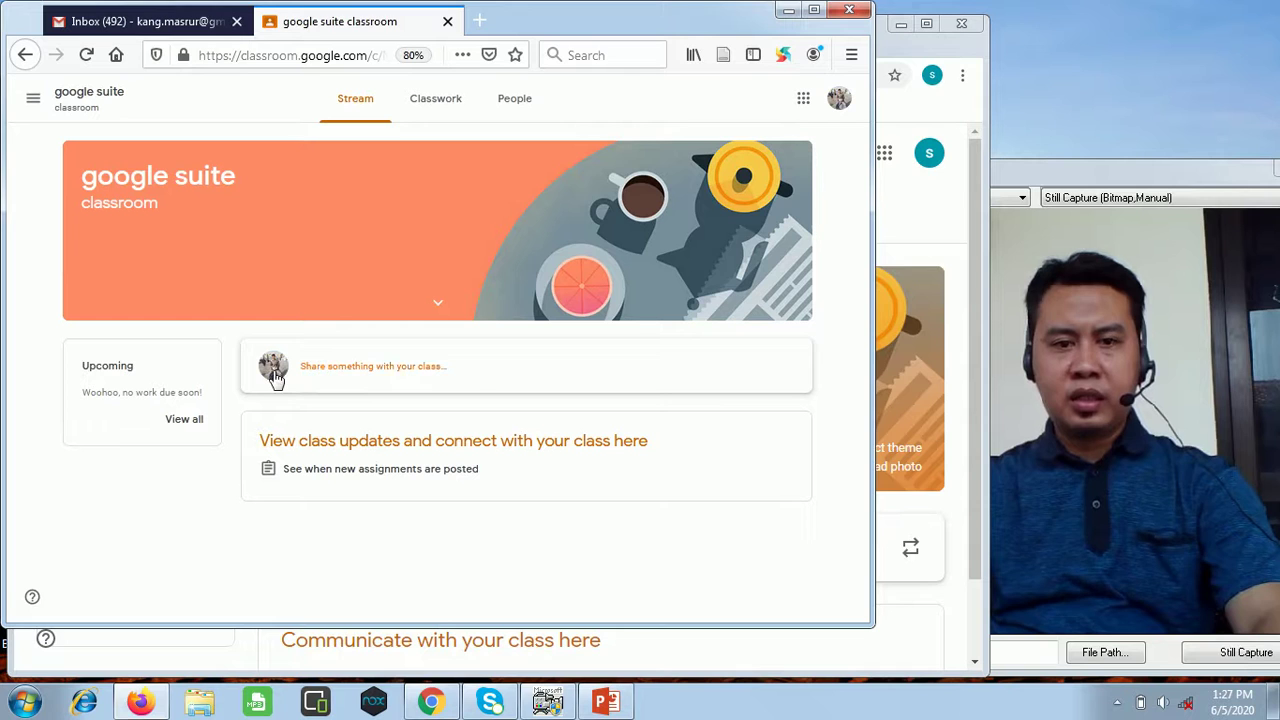
{"action": "left_click", "coordinate": [836, 103]}
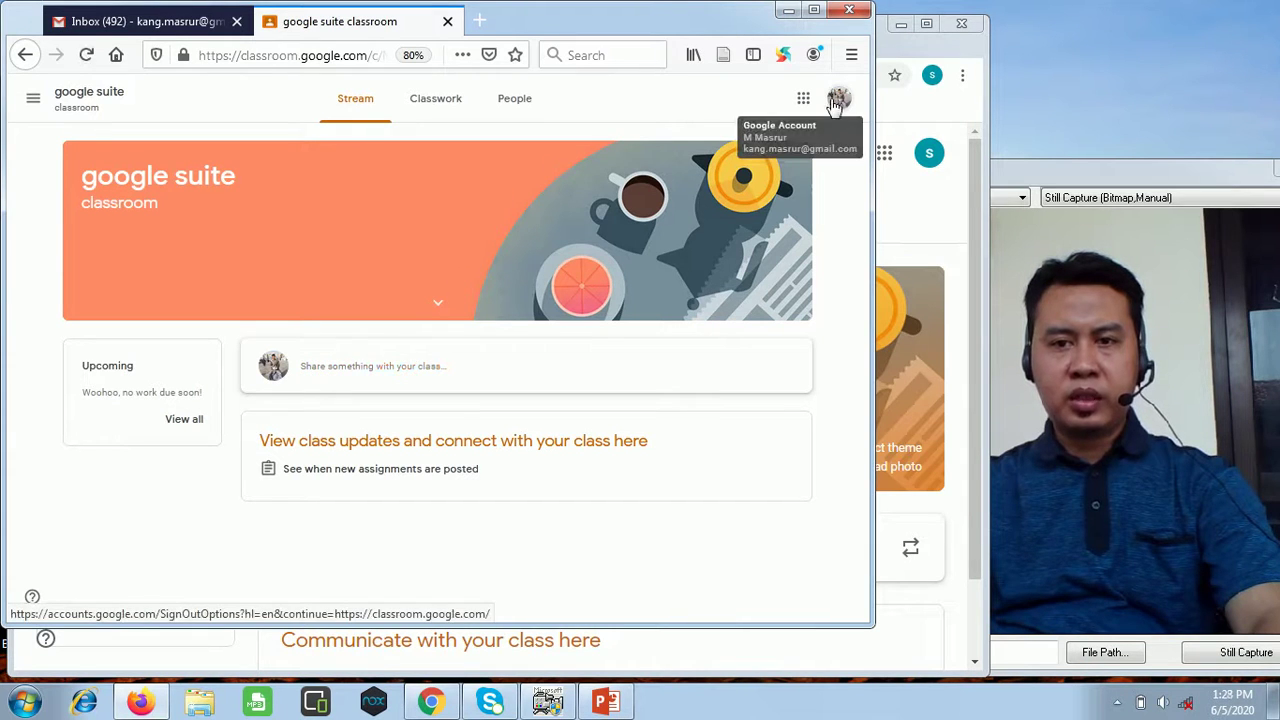
Switch to Chrome, open the google suite class's People page and dismiss the student progress tip.
{"action": "left_click", "coordinate": [432, 706]}
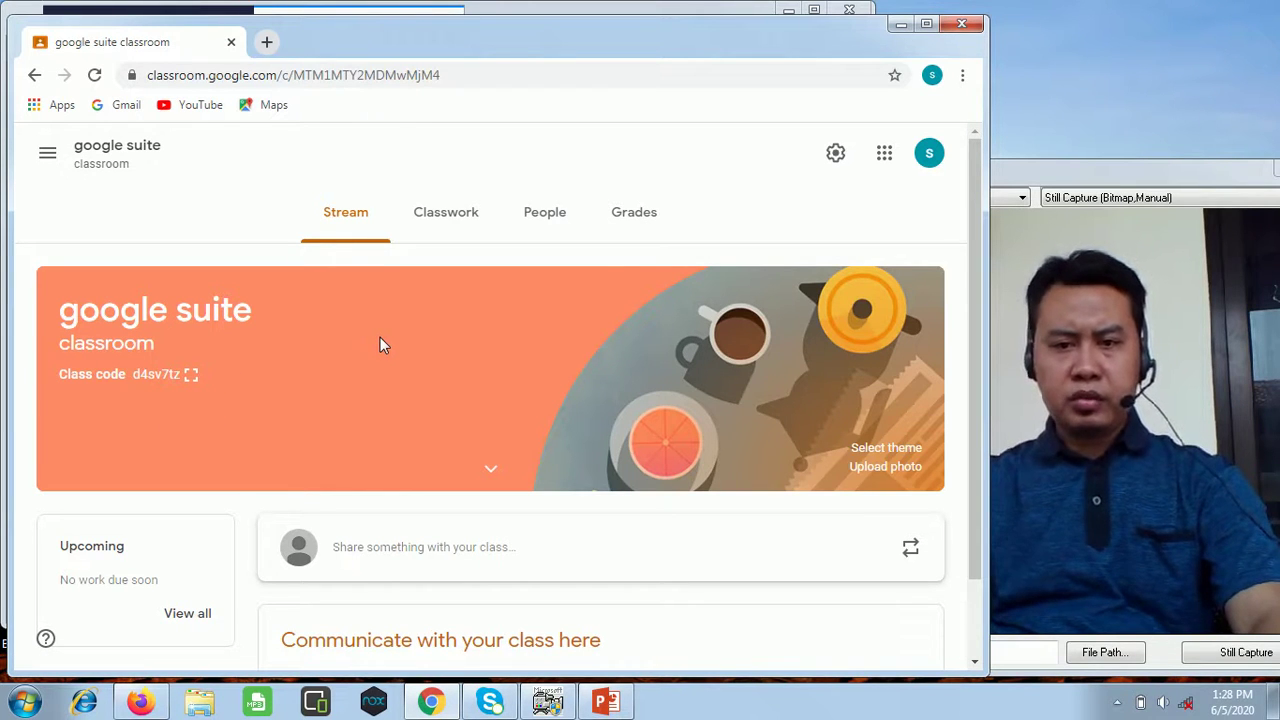
{"action": "scroll", "coordinate": [380, 345], "scroll_direction": "down", "scroll_amount": 1}
{"action": "scroll", "coordinate": [381, 349], "scroll_direction": "up", "scroll_amount": 1}
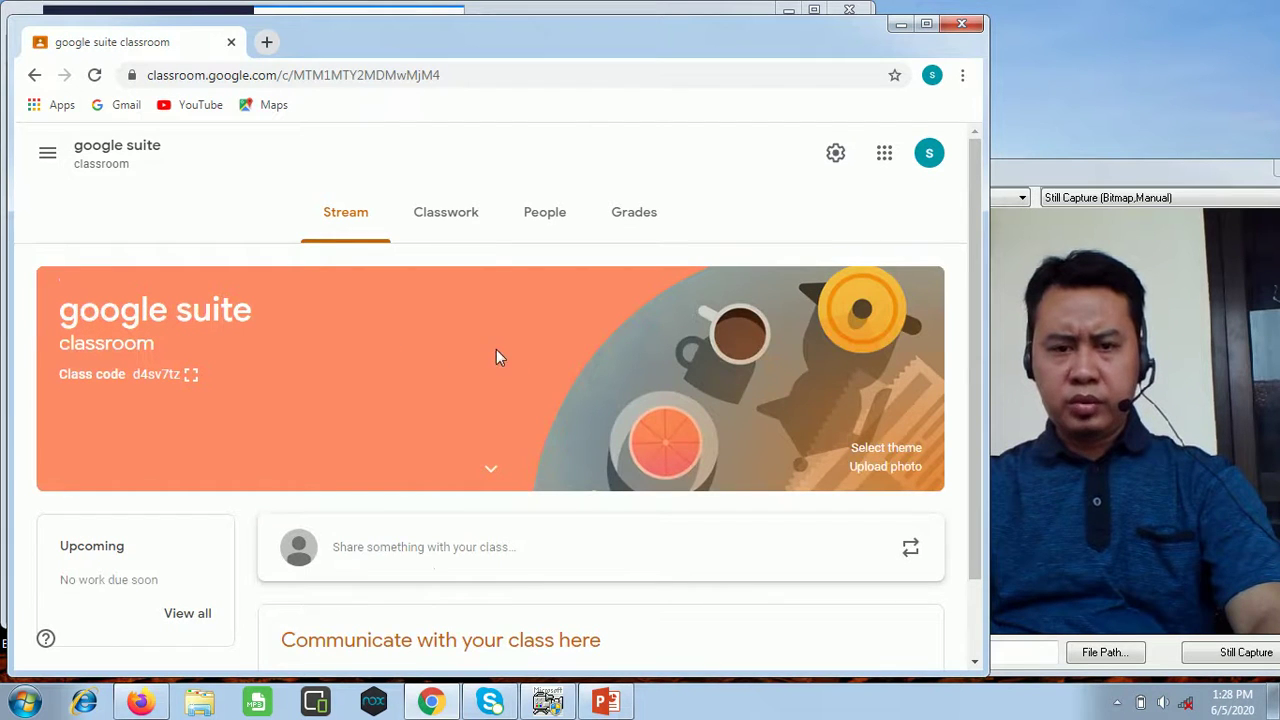
{"action": "scroll", "coordinate": [540, 369], "scroll_direction": "down", "scroll_amount": 1}
{"action": "left_click", "coordinate": [551, 217]}
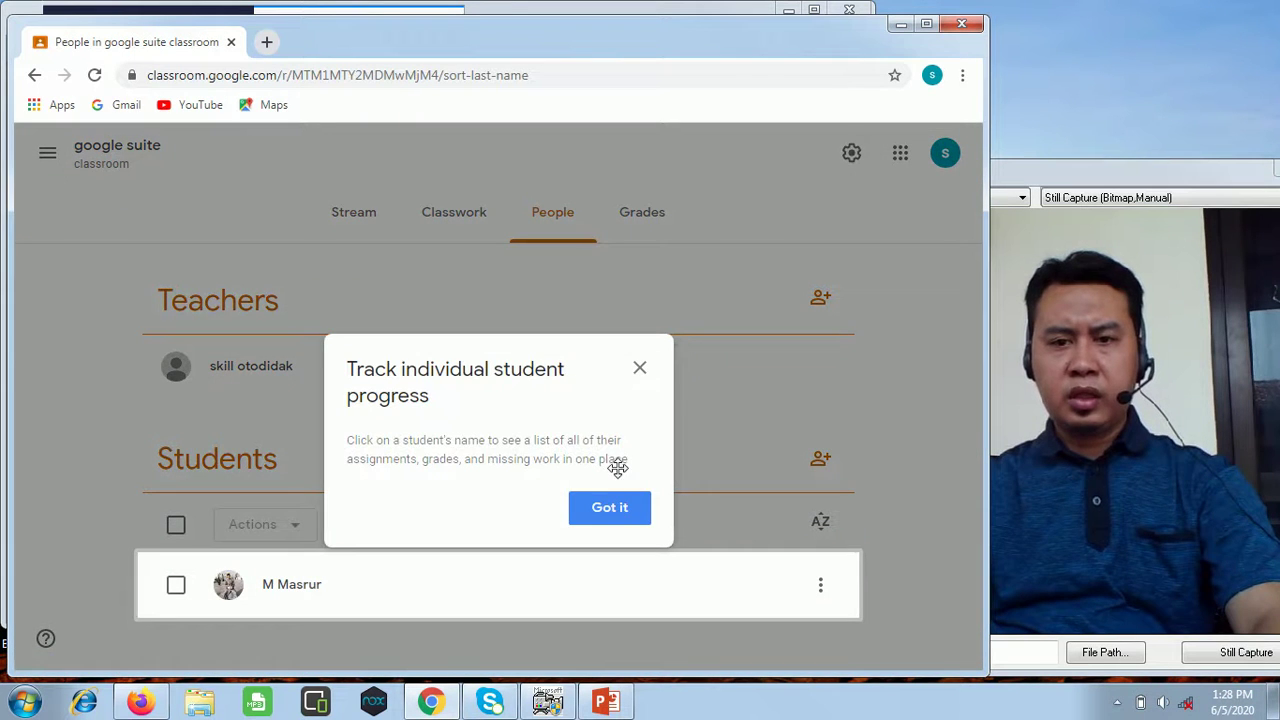
{"action": "left_click", "coordinate": [616, 515]}
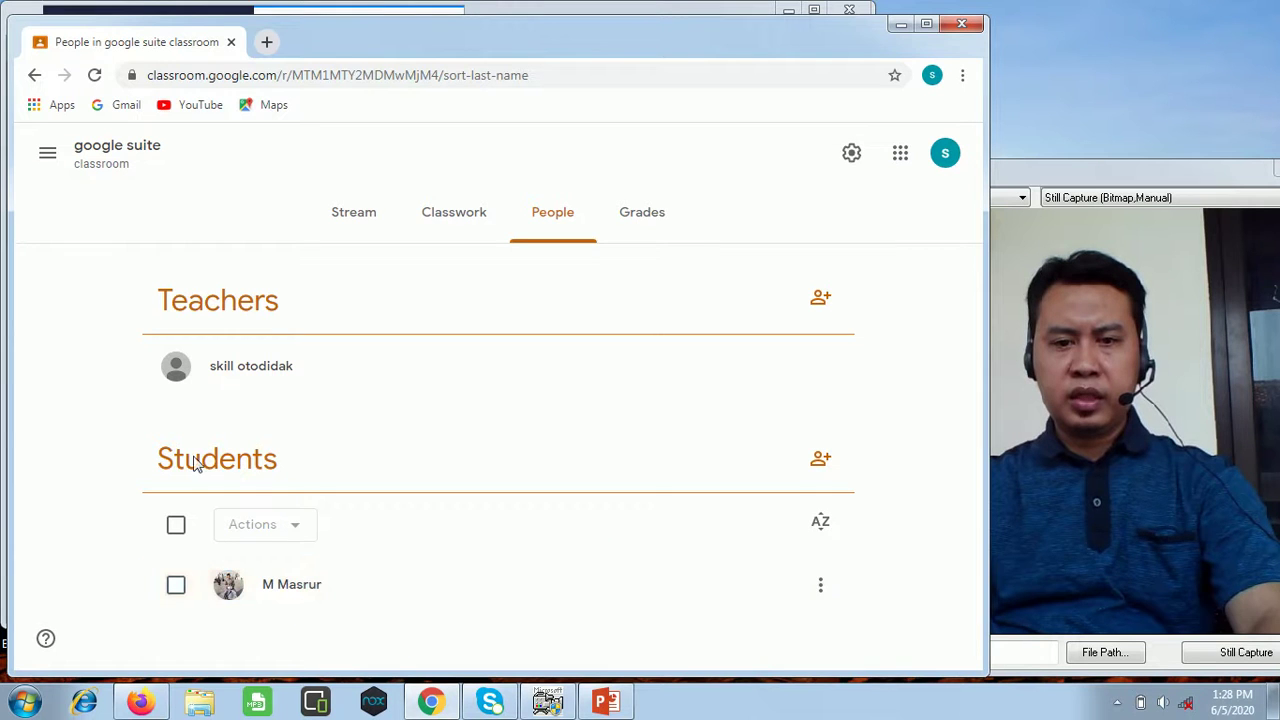
Examine the Teachers and Students sections of the People page to see who belongs to the class.
{"action": "left_click_drag", "start_coordinate": [160, 300], "coordinate": [294, 303]}
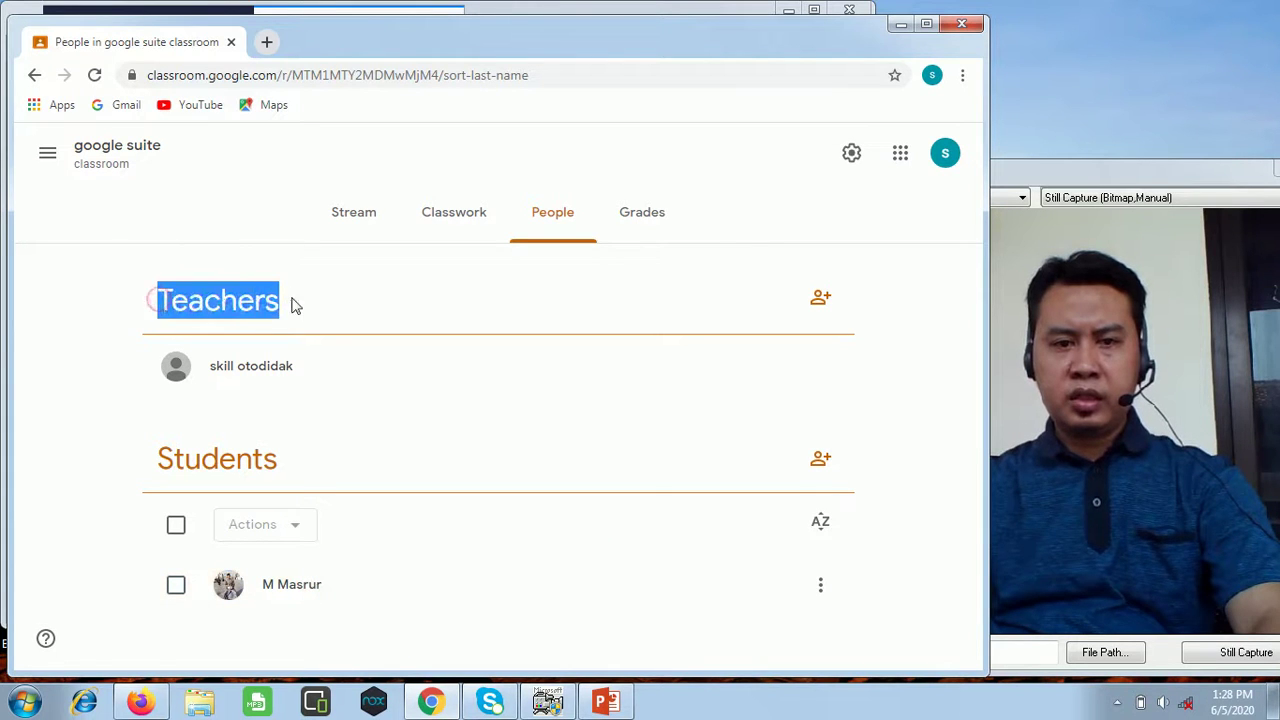
{"action": "left_click_drag", "start_coordinate": [312, 386], "coordinate": [210, 366]}
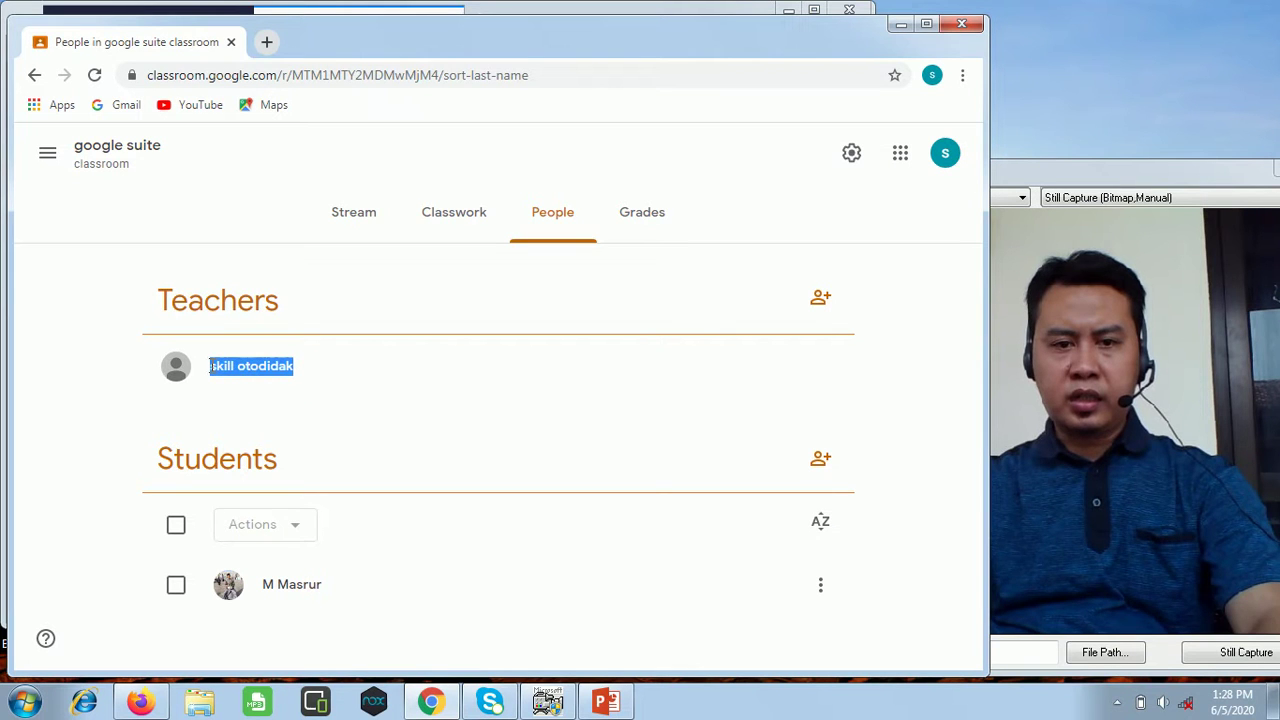
{"action": "left_click", "coordinate": [308, 458]}
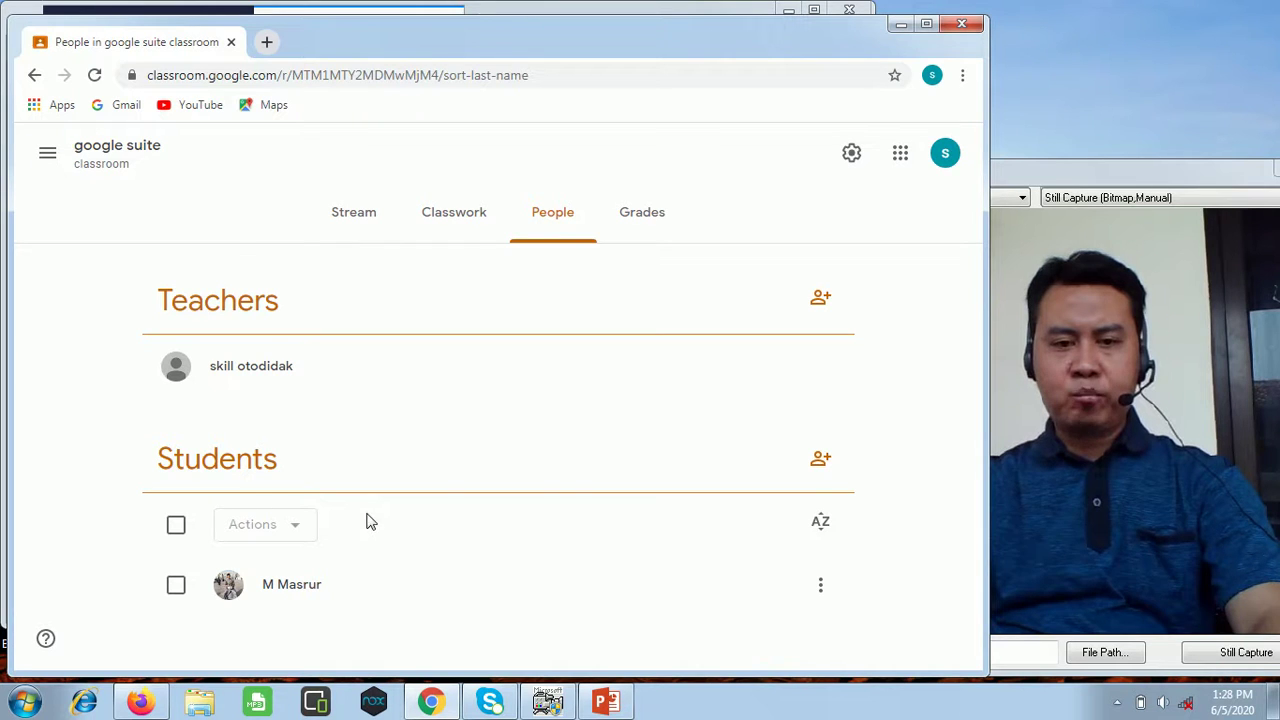
{"action": "left_click_drag", "start_coordinate": [263, 458], "coordinate": [153, 452]}
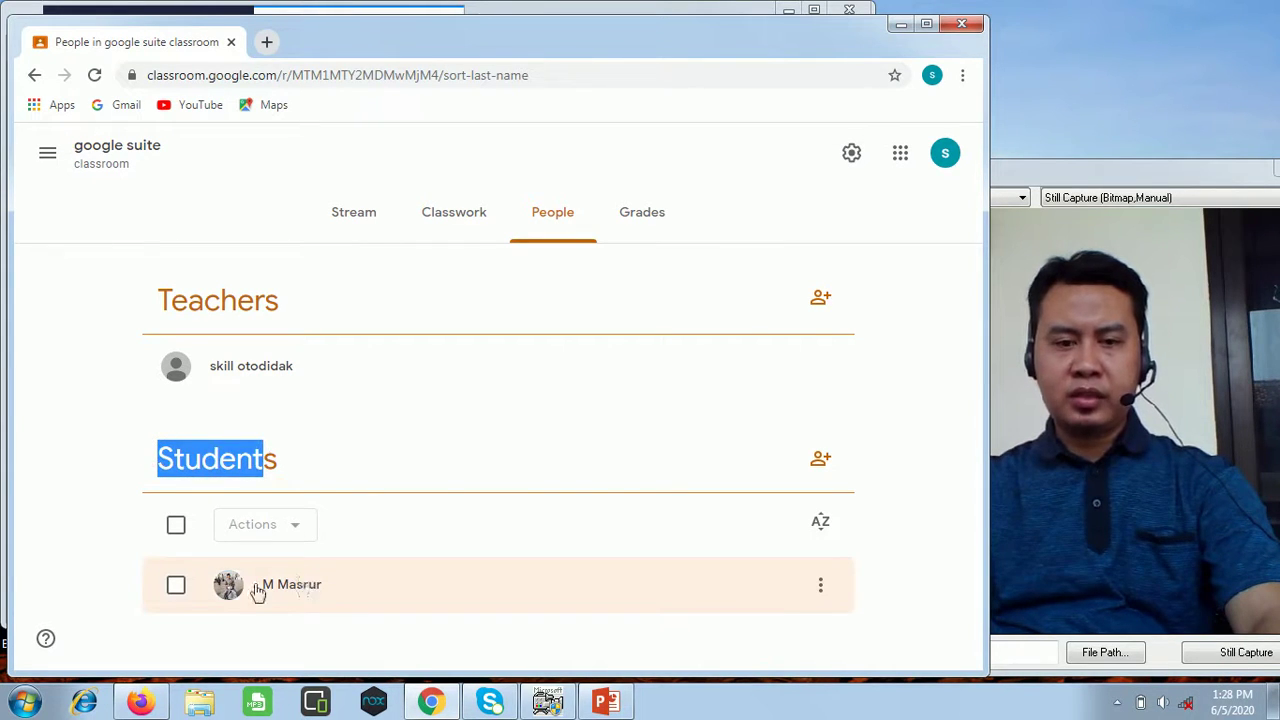
Check the student's view of the class in Firefox, and view the class's Grades page in Chrome.
{"action": "left_click", "coordinate": [145, 703]}
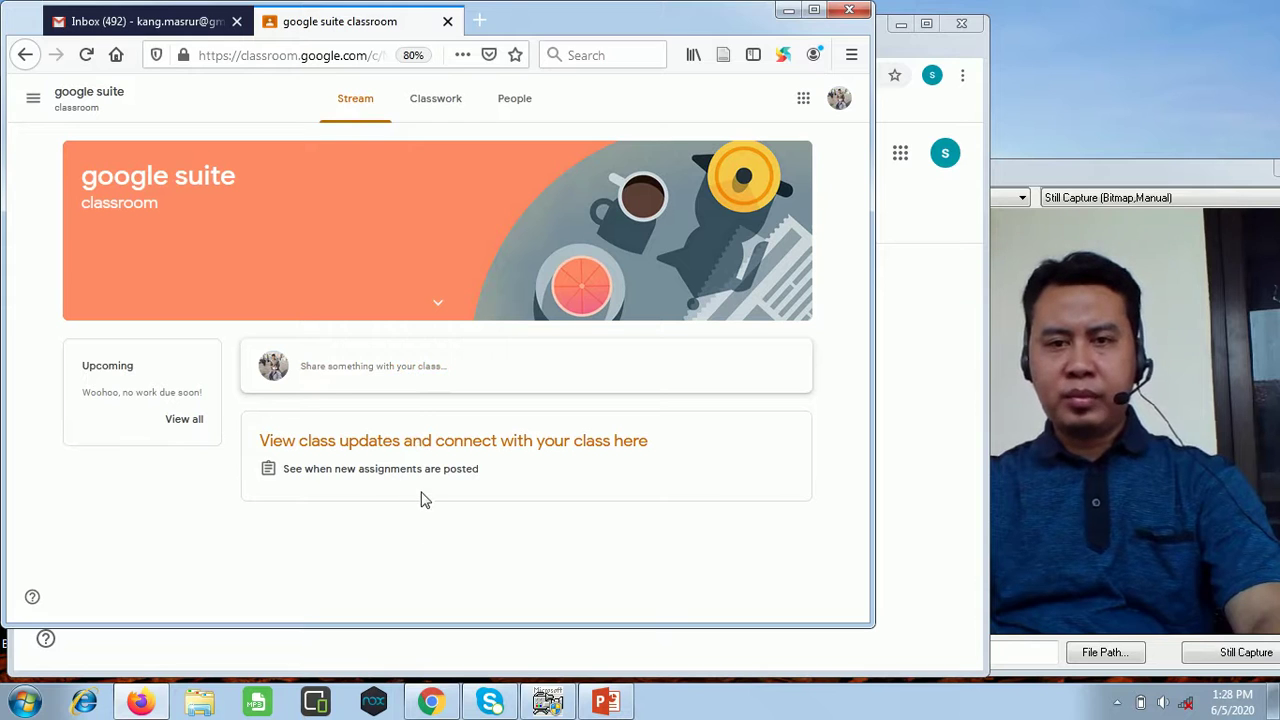
{"action": "left_click", "coordinate": [463, 655]}
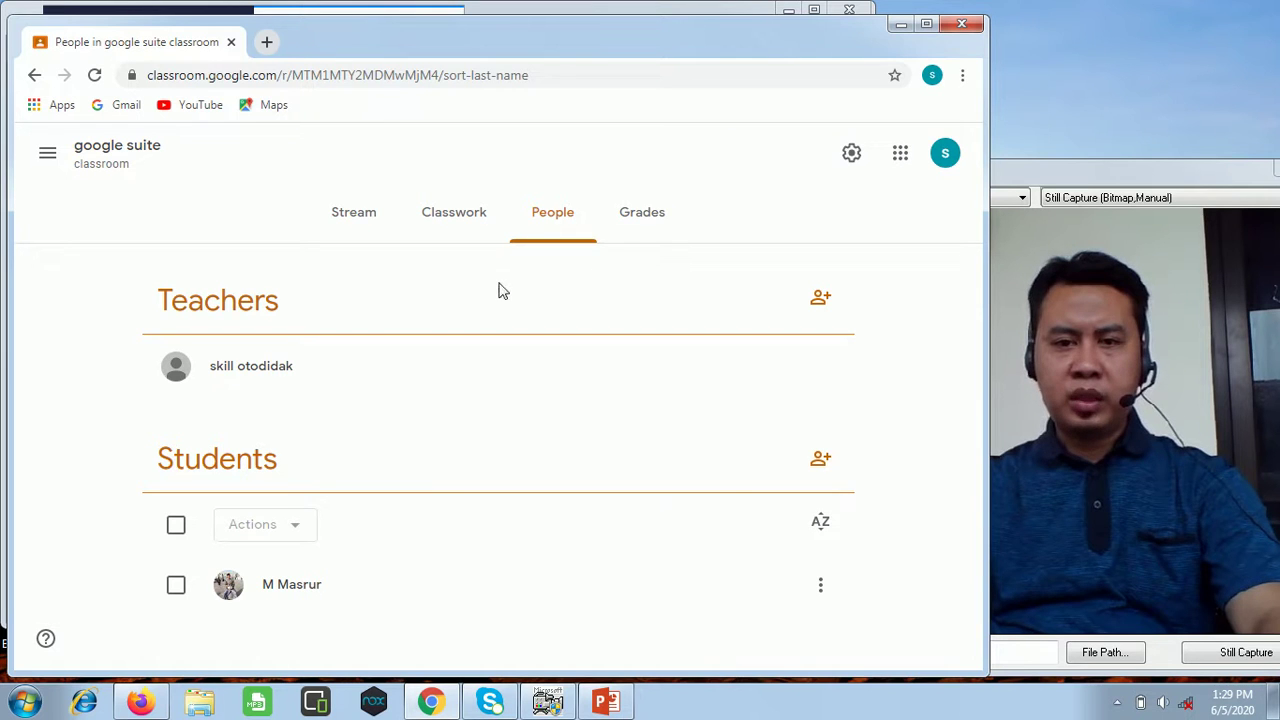
{"action": "left_click", "coordinate": [630, 218]}
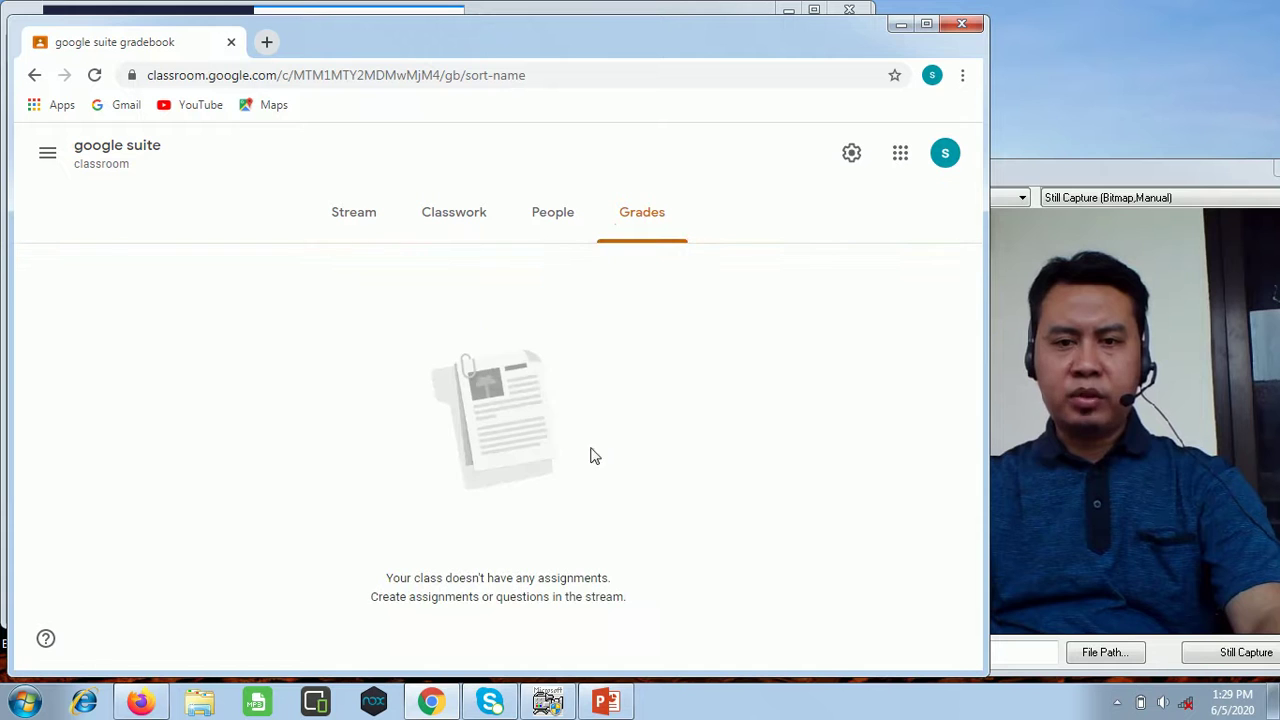
Return to the google suite class's Stream page and look over its banner and sharing area.
{"action": "left_click", "coordinate": [362, 238]}
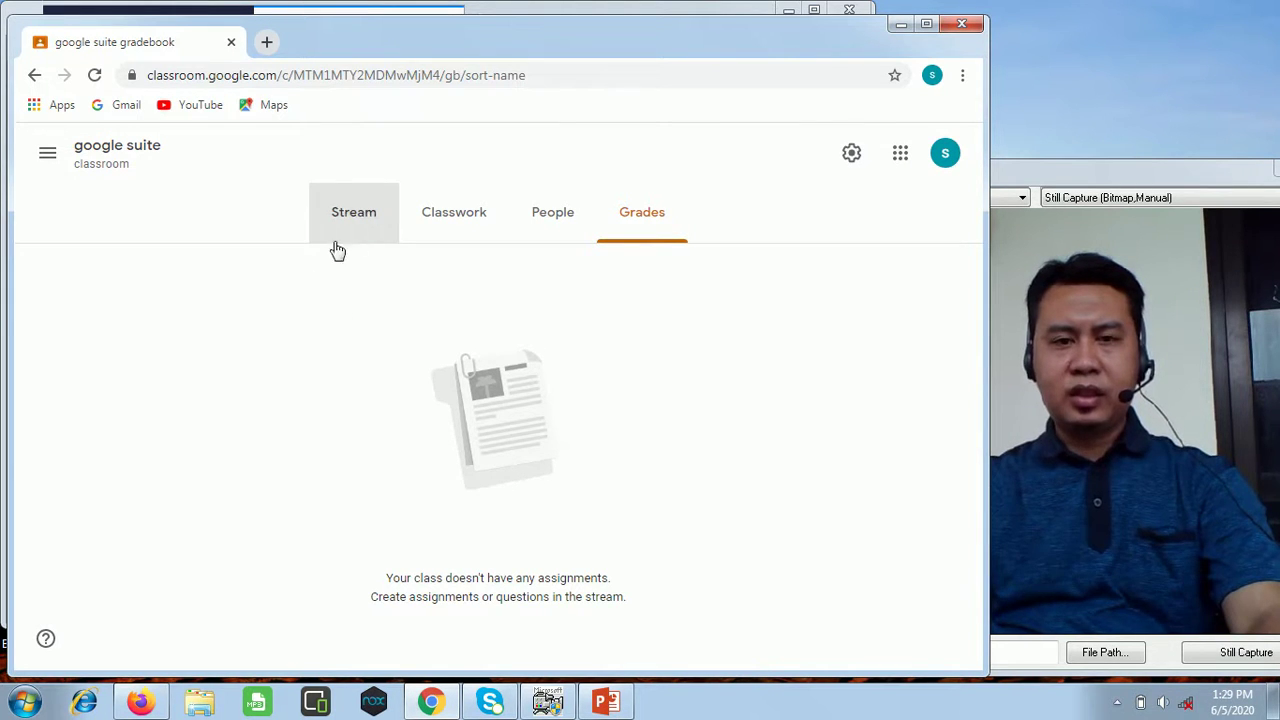
{"action": "left_click", "coordinate": [355, 213]}
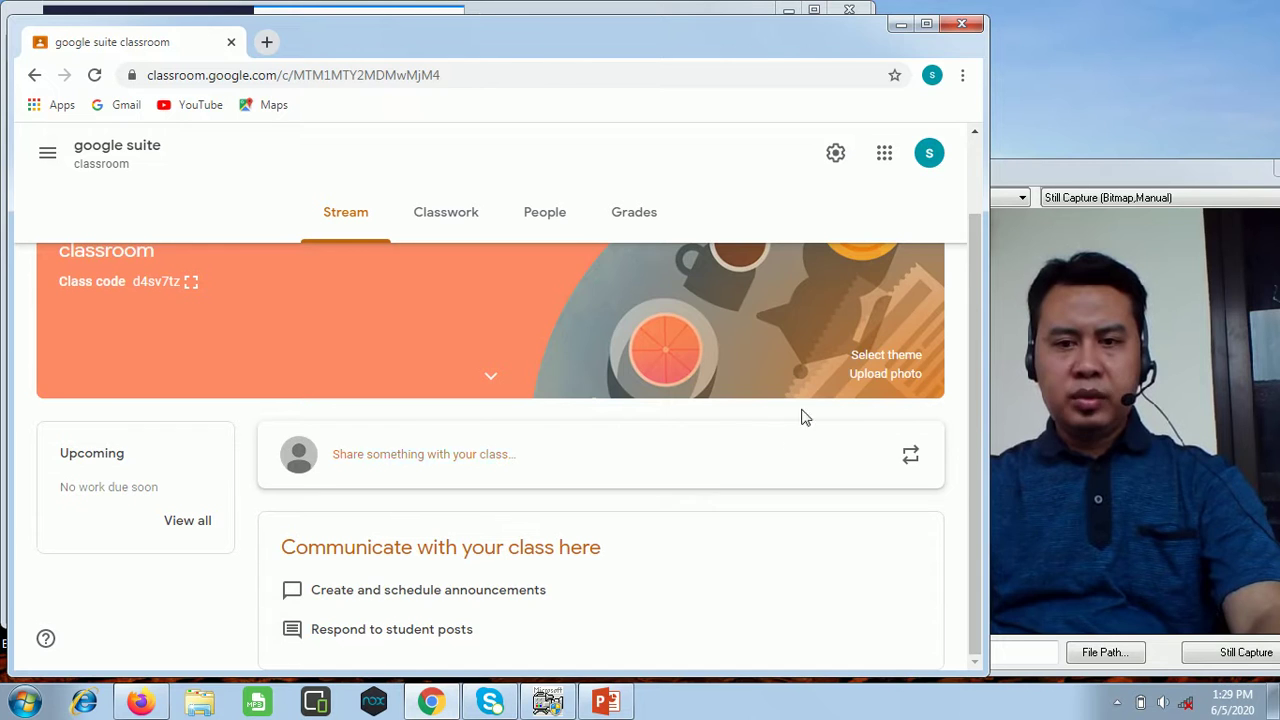
{"action": "scroll", "coordinate": [526, 394], "scroll_direction": "up", "scroll_amount": 1}
{"action": "scroll", "coordinate": [526, 394], "scroll_direction": "down", "scroll_amount": 1}
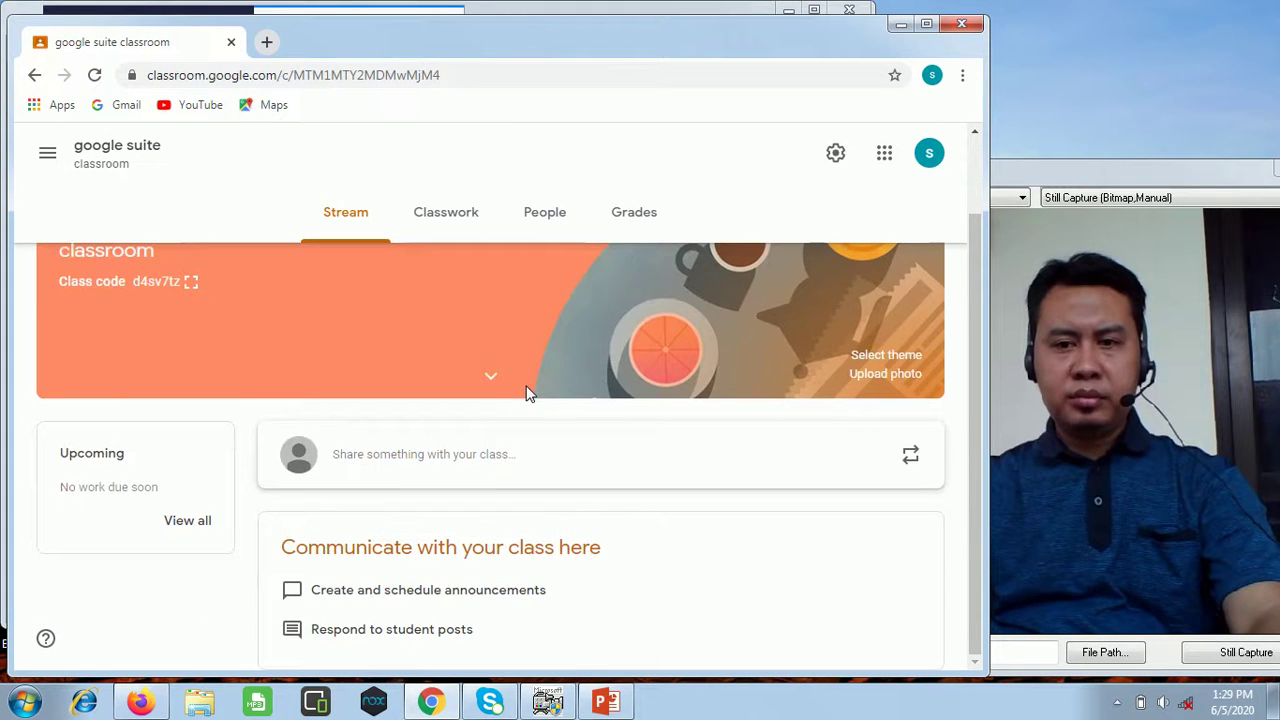
Change the class theme to the General gallery image with a tablet, laptop and phone on a grey background.
{"action": "left_click", "coordinate": [886, 356]}
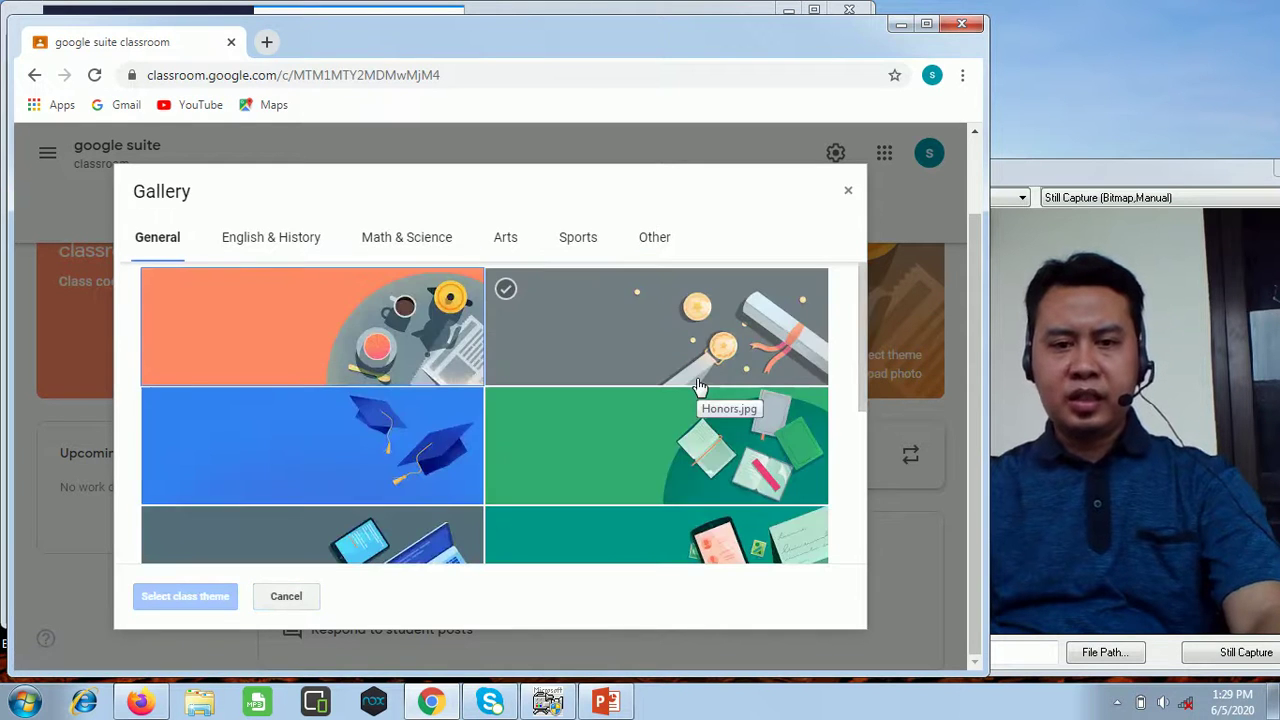
{"action": "left_click", "coordinate": [386, 449]}
{"action": "left_click", "coordinate": [571, 443]}
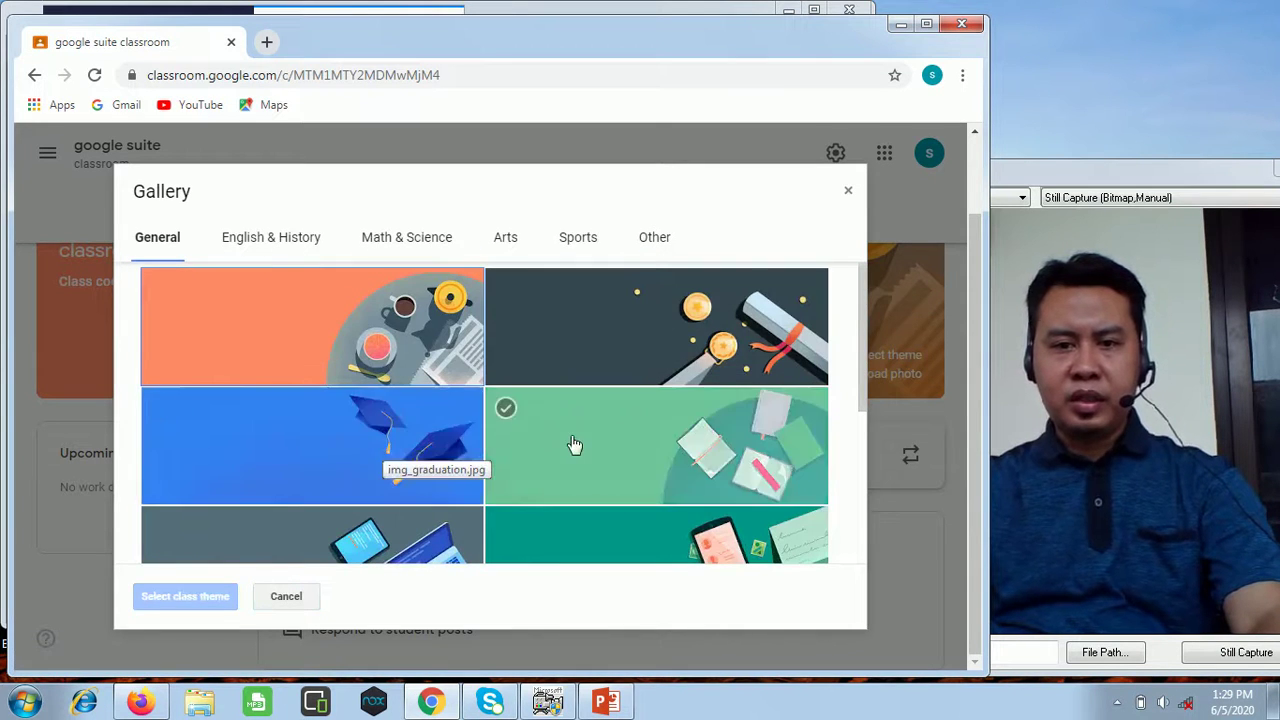
{"action": "scroll", "coordinate": [571, 443], "scroll_direction": "down", "scroll_amount": 2}
{"action": "left_click", "coordinate": [573, 436]}
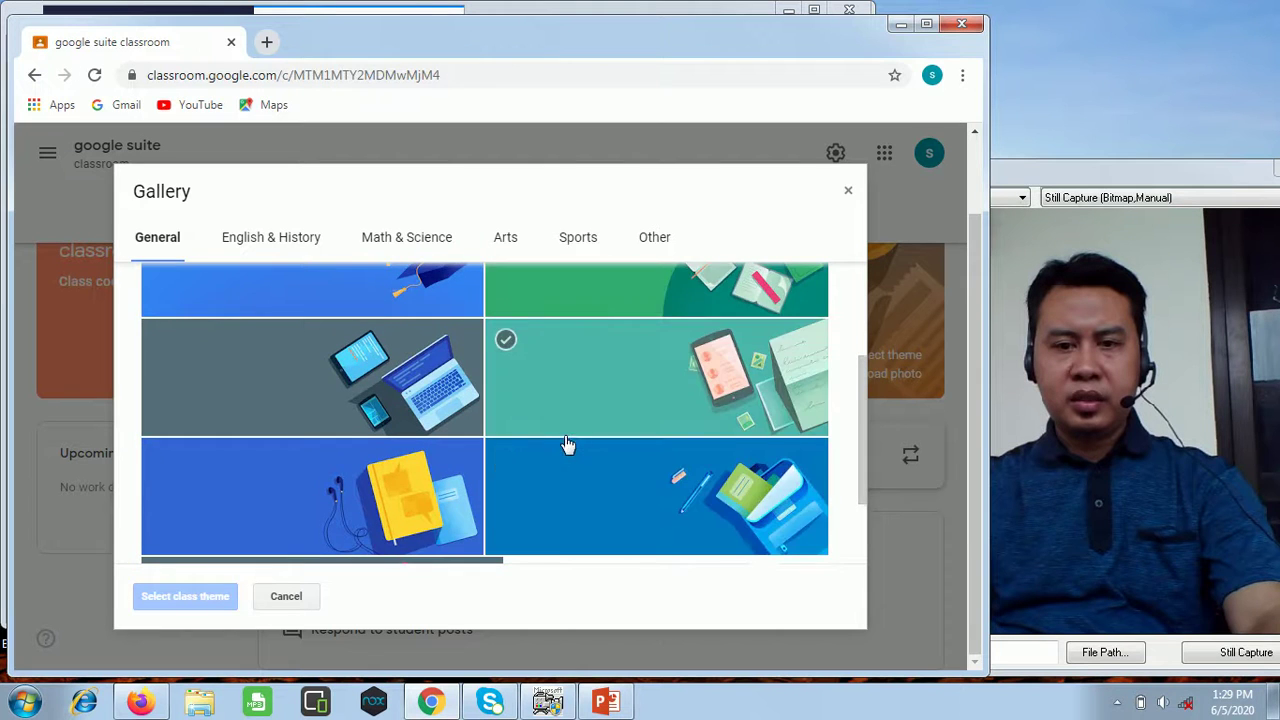
{"action": "scroll", "coordinate": [569, 445], "scroll_direction": "down", "scroll_amount": 2}
{"action": "scroll", "coordinate": [569, 445], "scroll_direction": "up", "scroll_amount": 3}
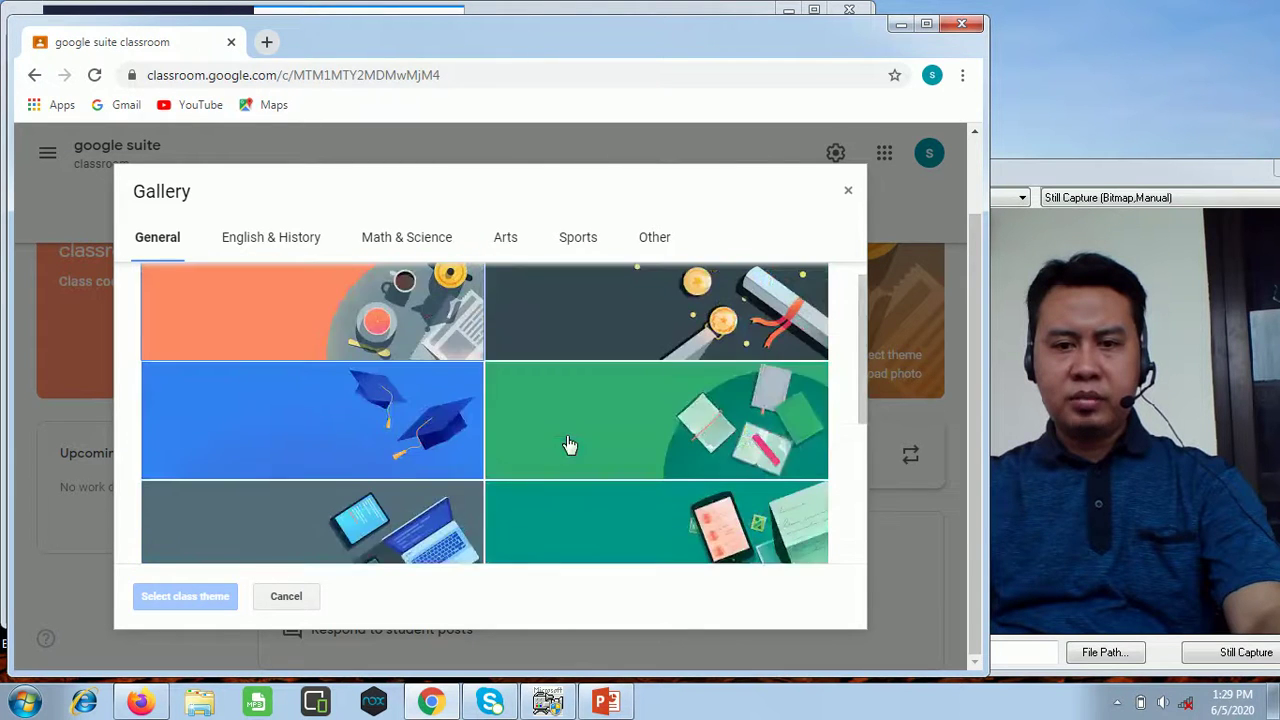
{"action": "left_click", "coordinate": [570, 446]}
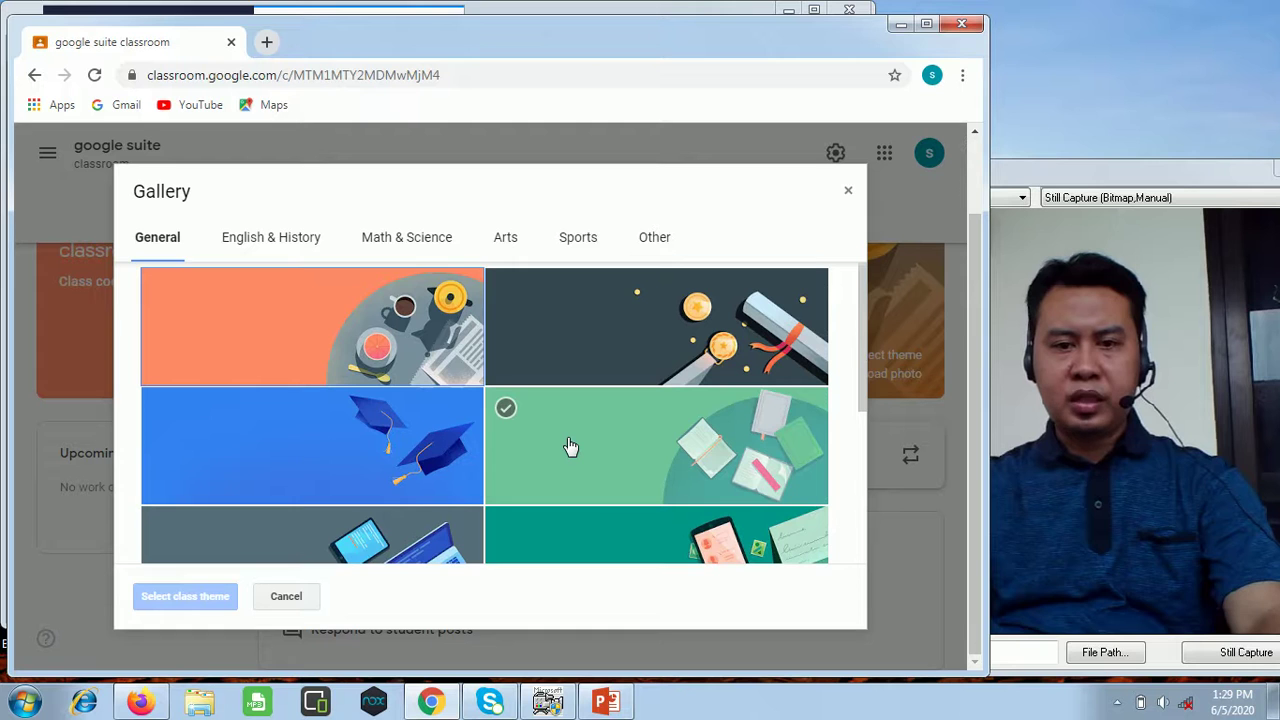
{"action": "scroll", "coordinate": [571, 446], "scroll_direction": "down", "scroll_amount": 2}
{"action": "left_click", "coordinate": [571, 446]}
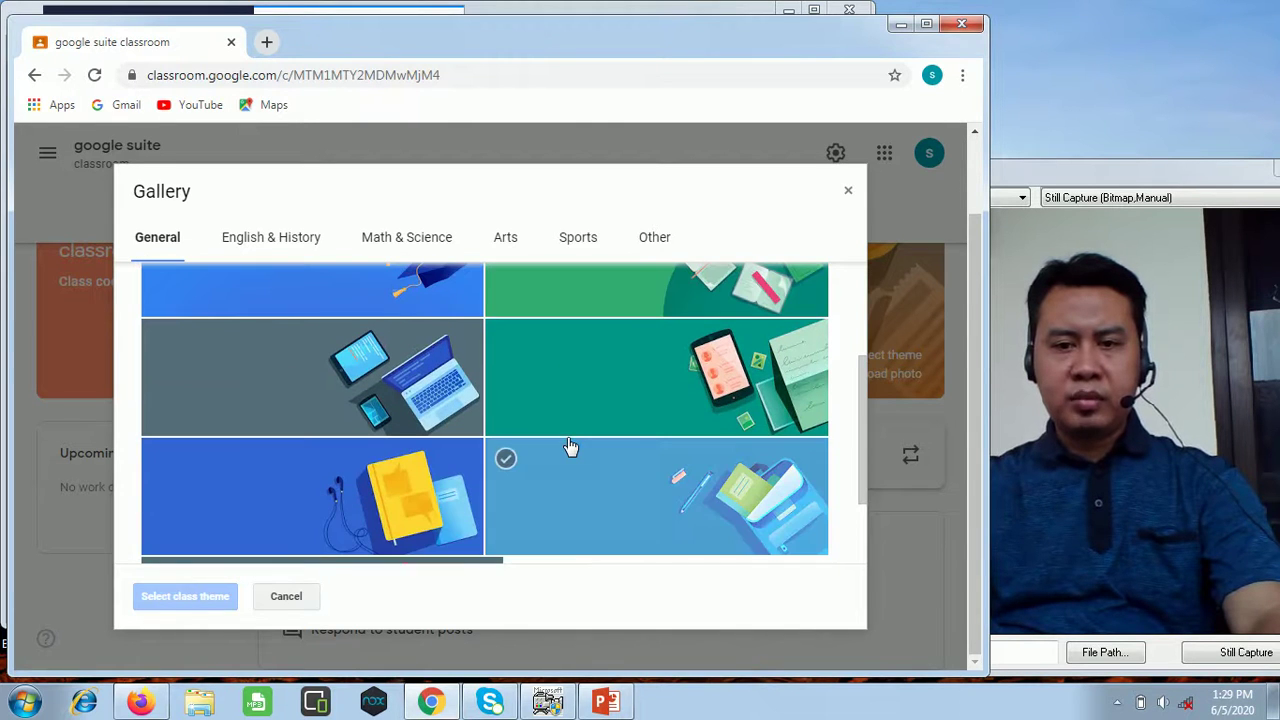
{"action": "left_click", "coordinate": [700, 409]}
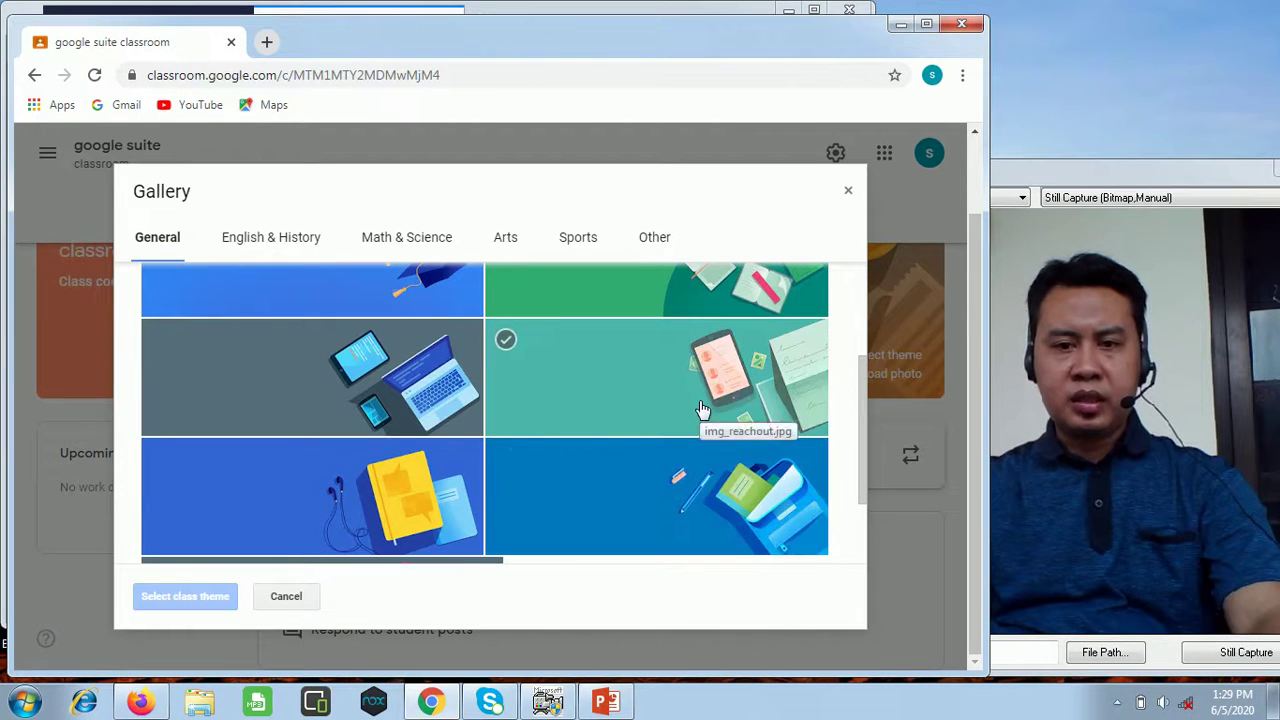
{"action": "left_click", "coordinate": [413, 402]}
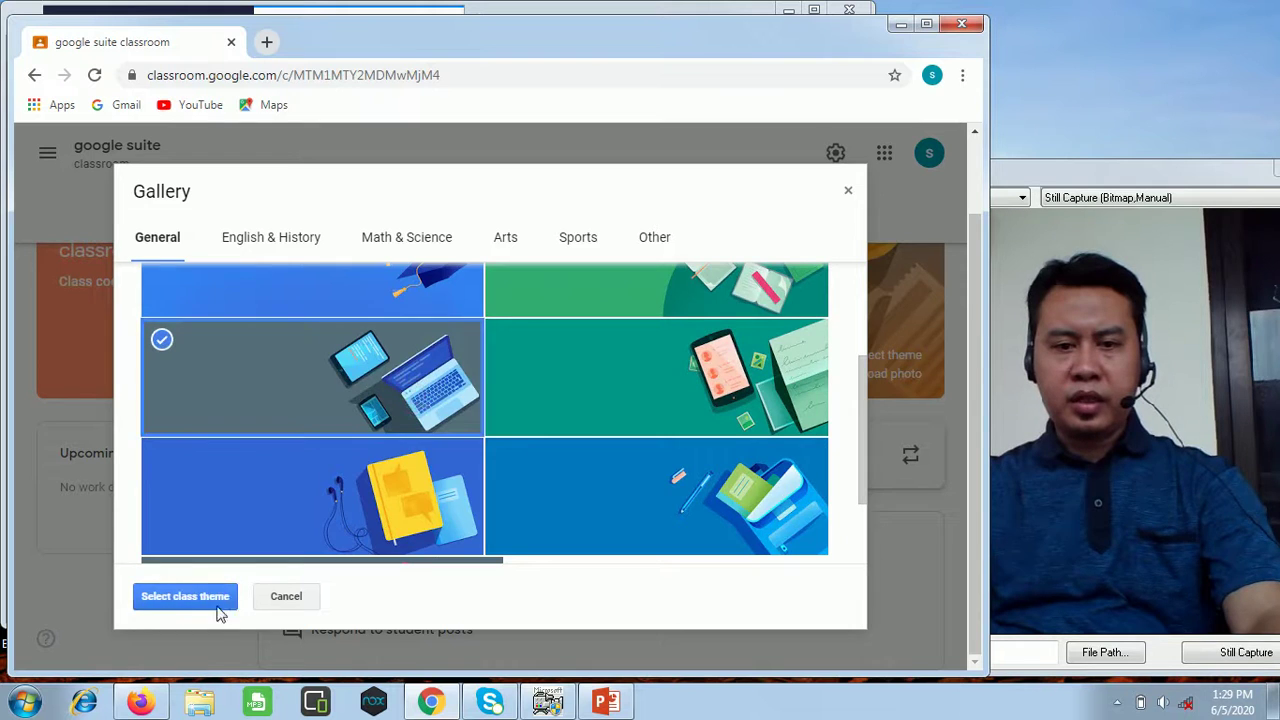
{"action": "left_click", "coordinate": [186, 599]}
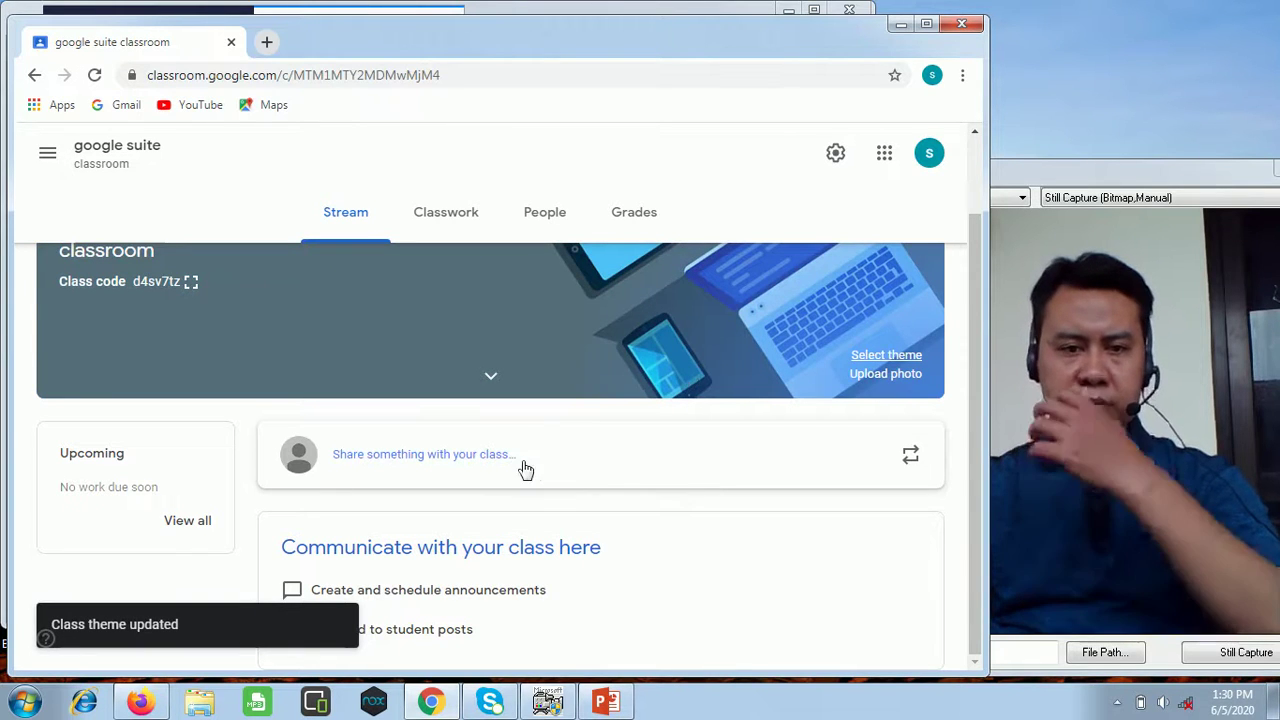
Look over the newly themed Stream page, check the list of steps on the PowerPoint slide and return to Chrome.
{"action": "scroll", "coordinate": [527, 472], "scroll_direction": "up", "scroll_amount": 1}
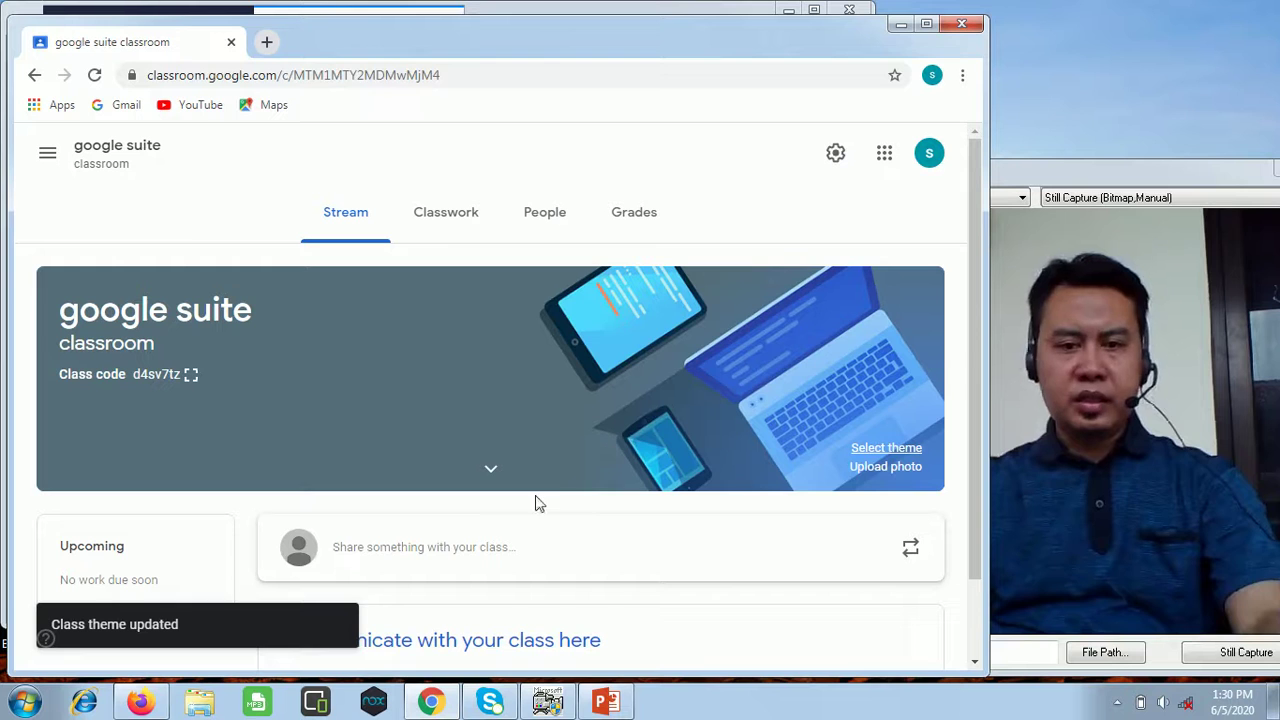
{"action": "scroll", "coordinate": [610, 477], "scroll_direction": "down", "scroll_amount": 1}
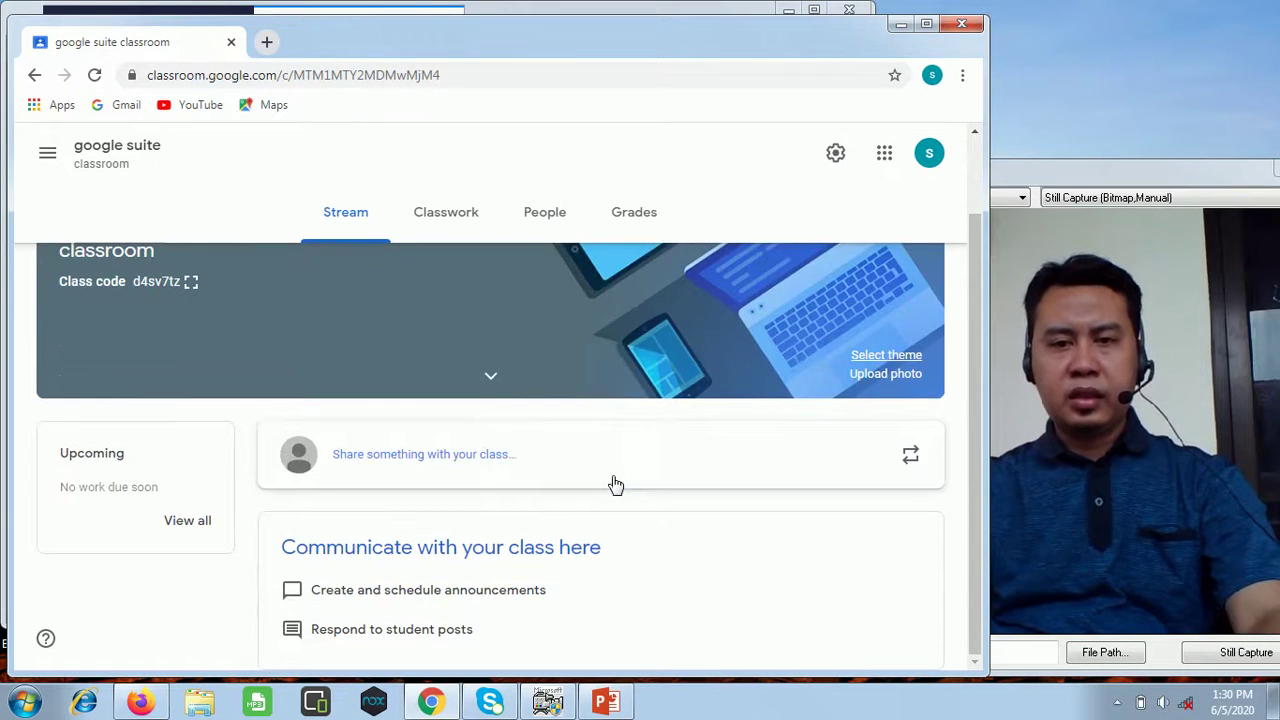
{"action": "scroll", "coordinate": [614, 485], "scroll_direction": "up", "scroll_amount": 1}
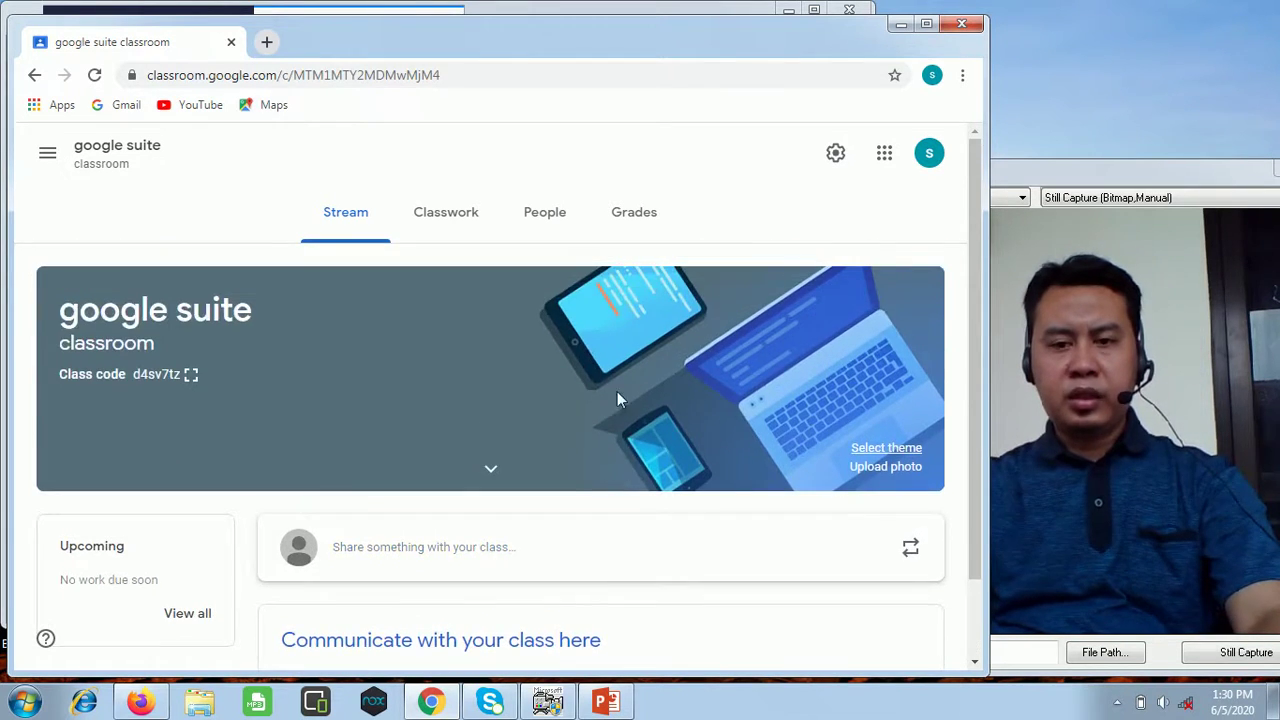
{"action": "left_click", "coordinate": [605, 702]}
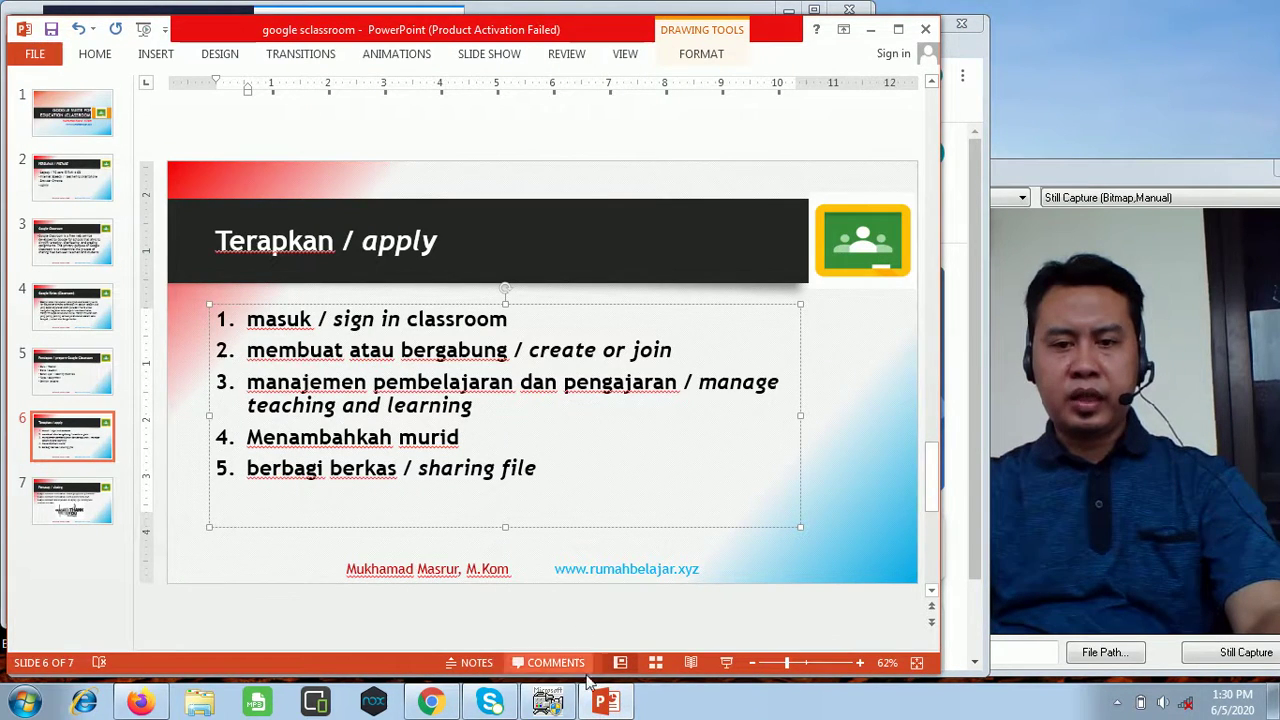
{"action": "left_click", "coordinate": [602, 702]}
Start a new class post for all students, dismiss the post scheduling tip and show the attachment options.
{"action": "scroll", "coordinate": [537, 430], "scroll_direction": "down", "scroll_amount": 1}
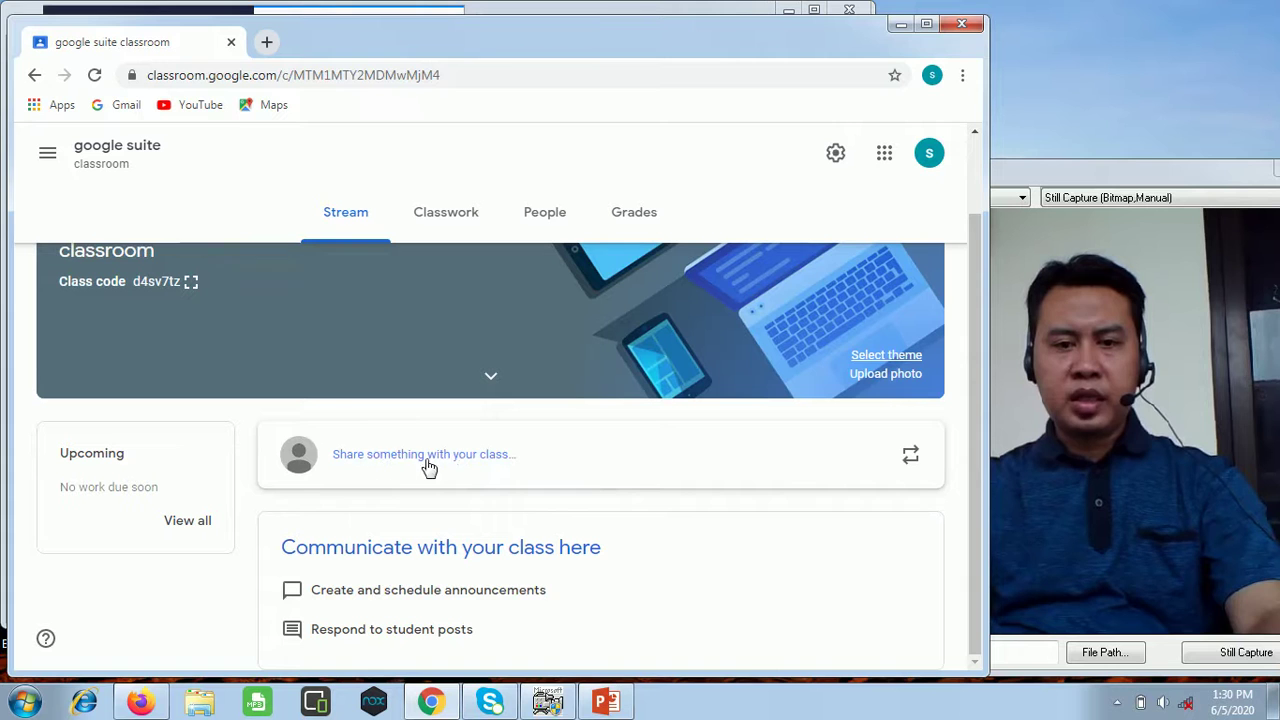
{"action": "left_click", "coordinate": [471, 466]}
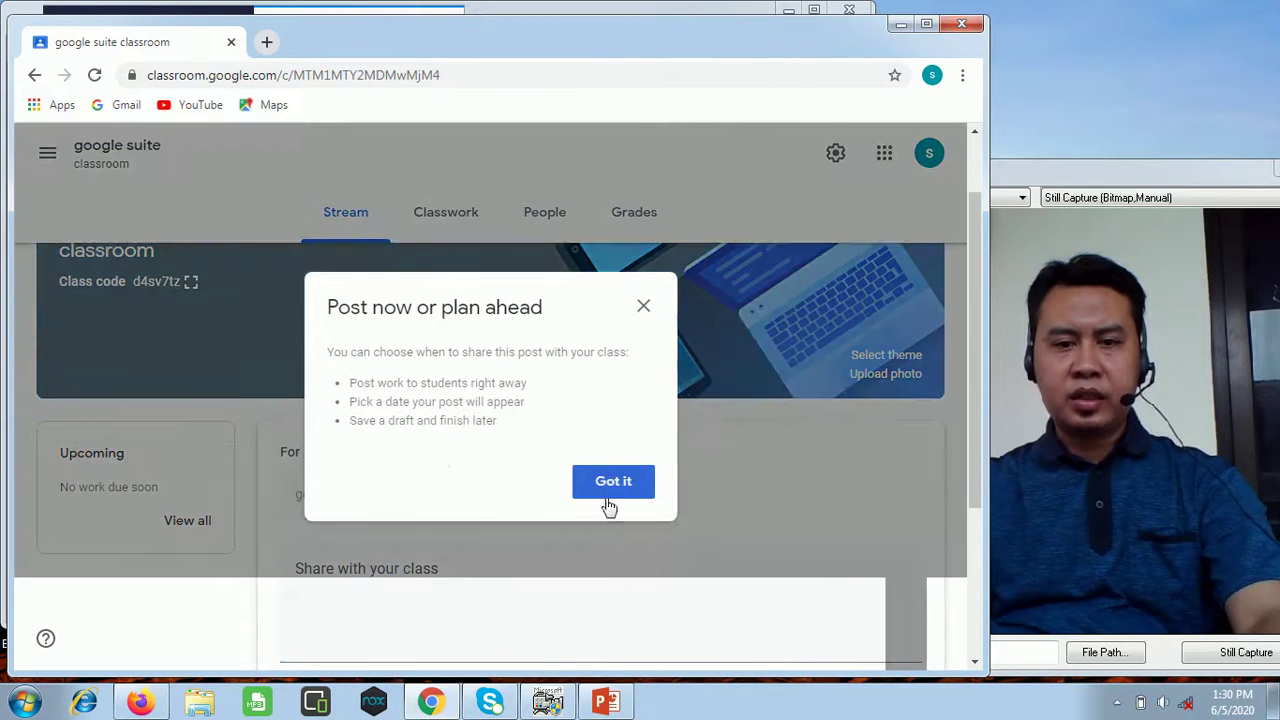
{"action": "left_click", "coordinate": [611, 482]}
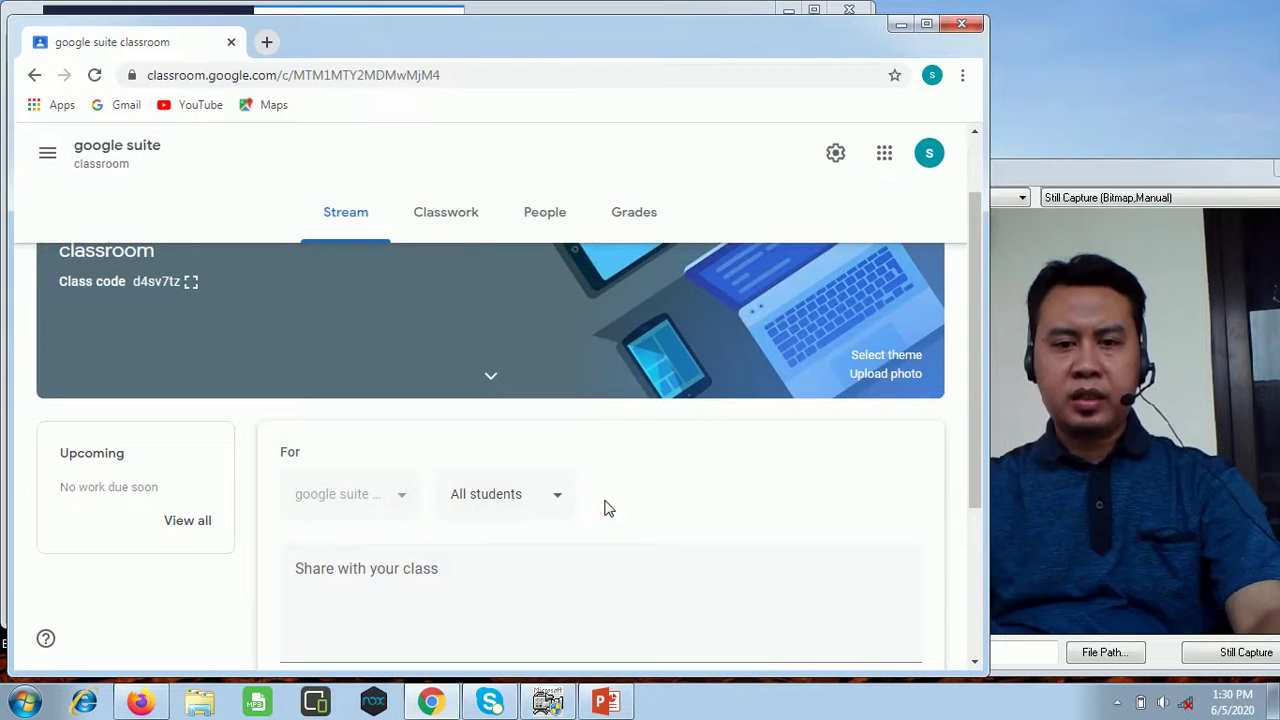
{"action": "scroll", "coordinate": [603, 500], "scroll_direction": "down", "scroll_amount": 3}
{"action": "left_click", "coordinate": [420, 371]}
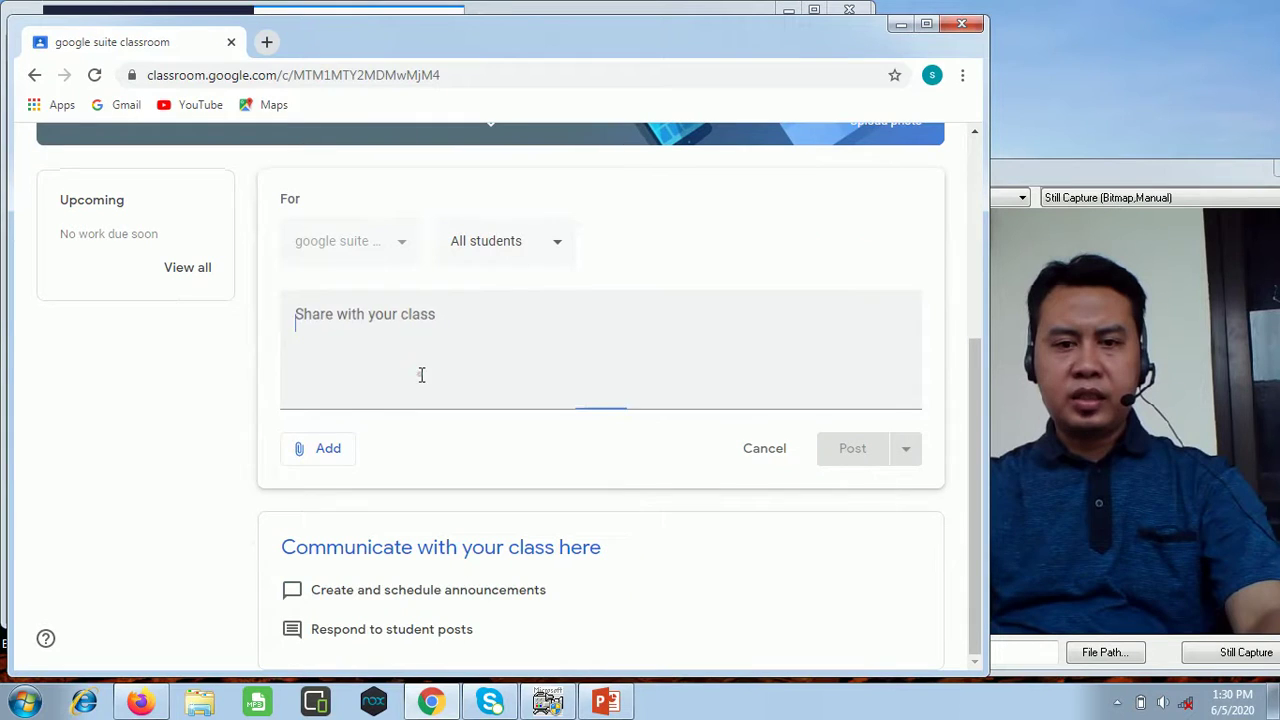
{"action": "left_click", "coordinate": [330, 449]}
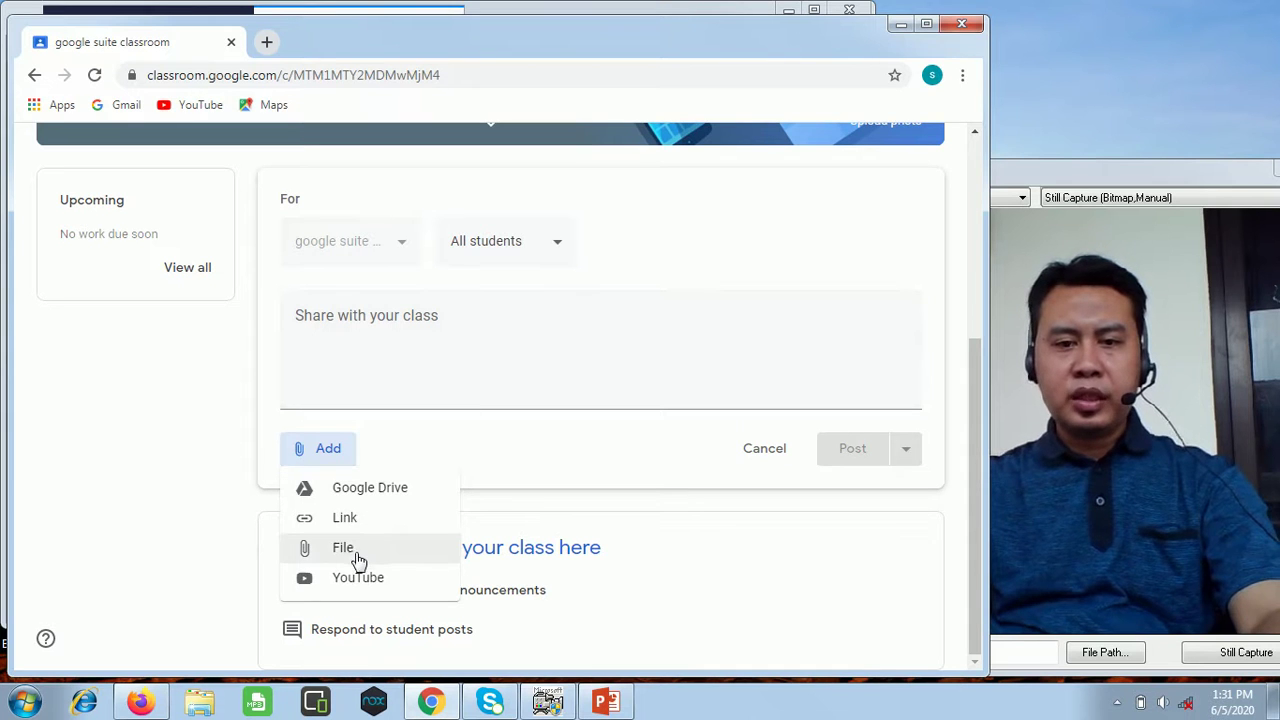
Open Google Drive at drive.google.com/drive/ in a new browser tab and choose to wait for the unresponsive page.
{"action": "left_click", "coordinate": [267, 43]}
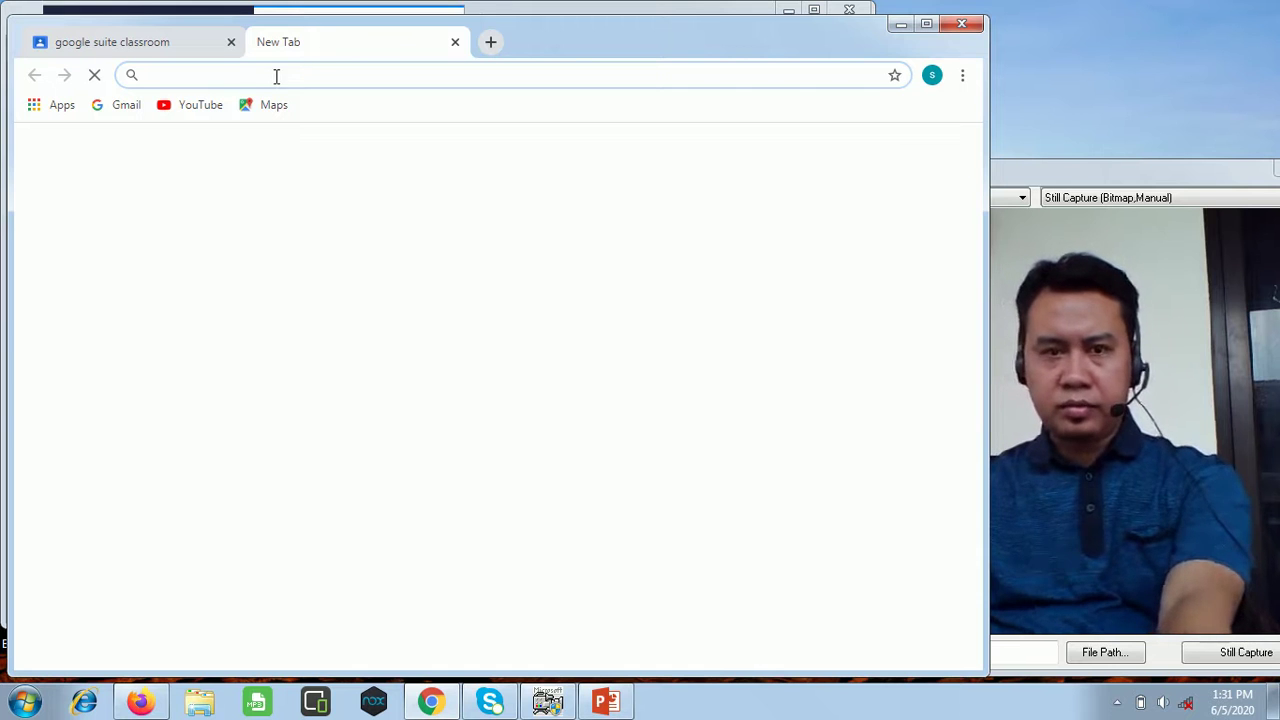
{"action": "type", "text": "dri"}
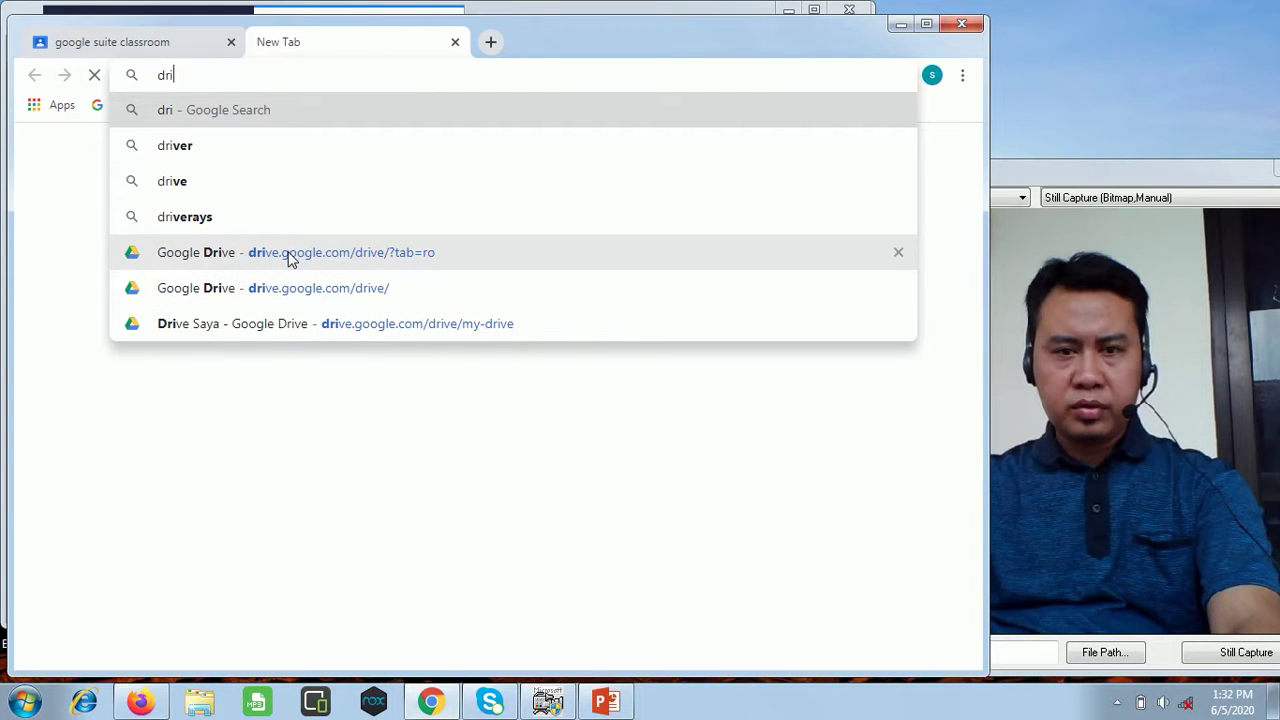
{"action": "left_click", "coordinate": [288, 295]}
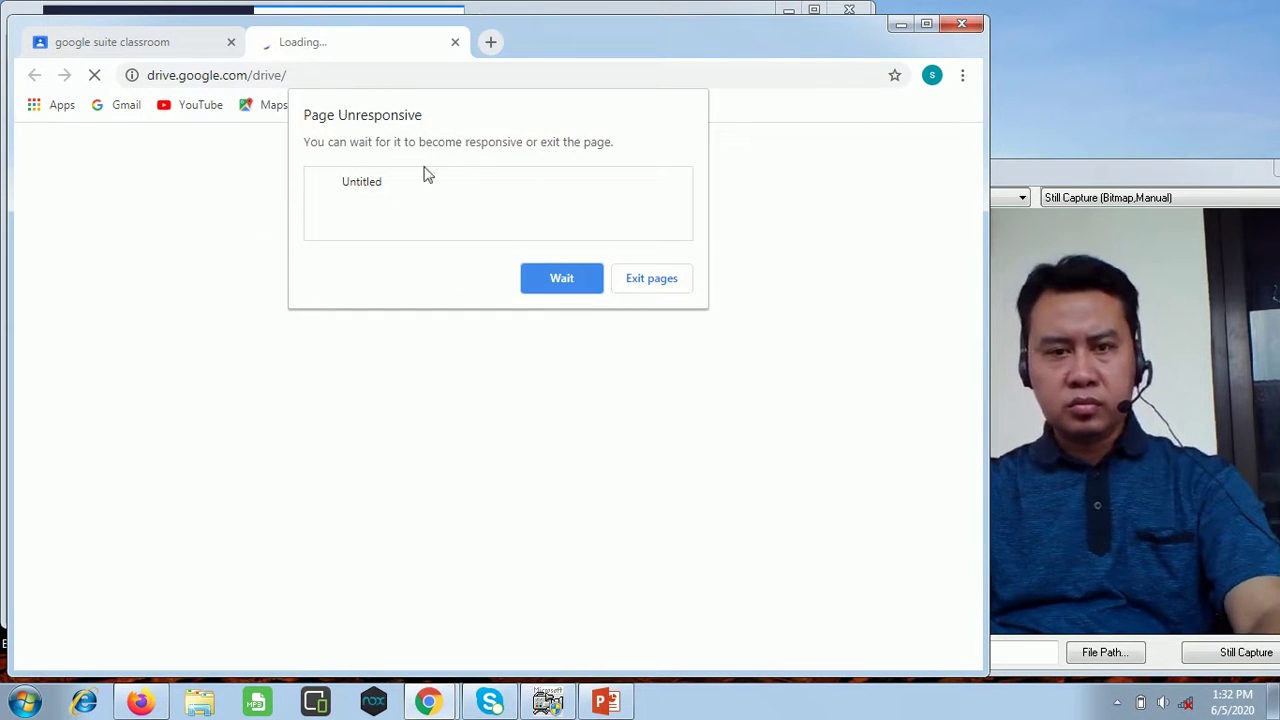
{"action": "left_click", "coordinate": [561, 281]}
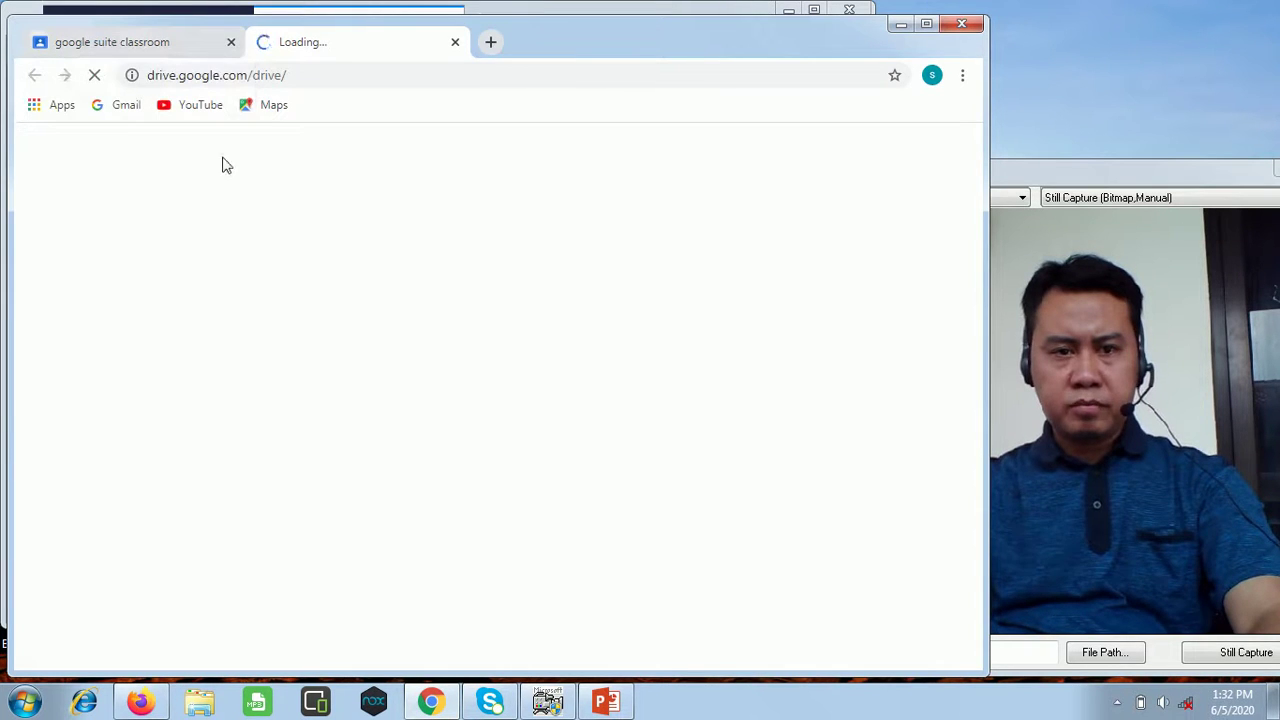
Open the file attachment dialog for the class post and compare its My Drive contents with the Google Drive tab.
{"action": "left_click", "coordinate": [168, 48]}
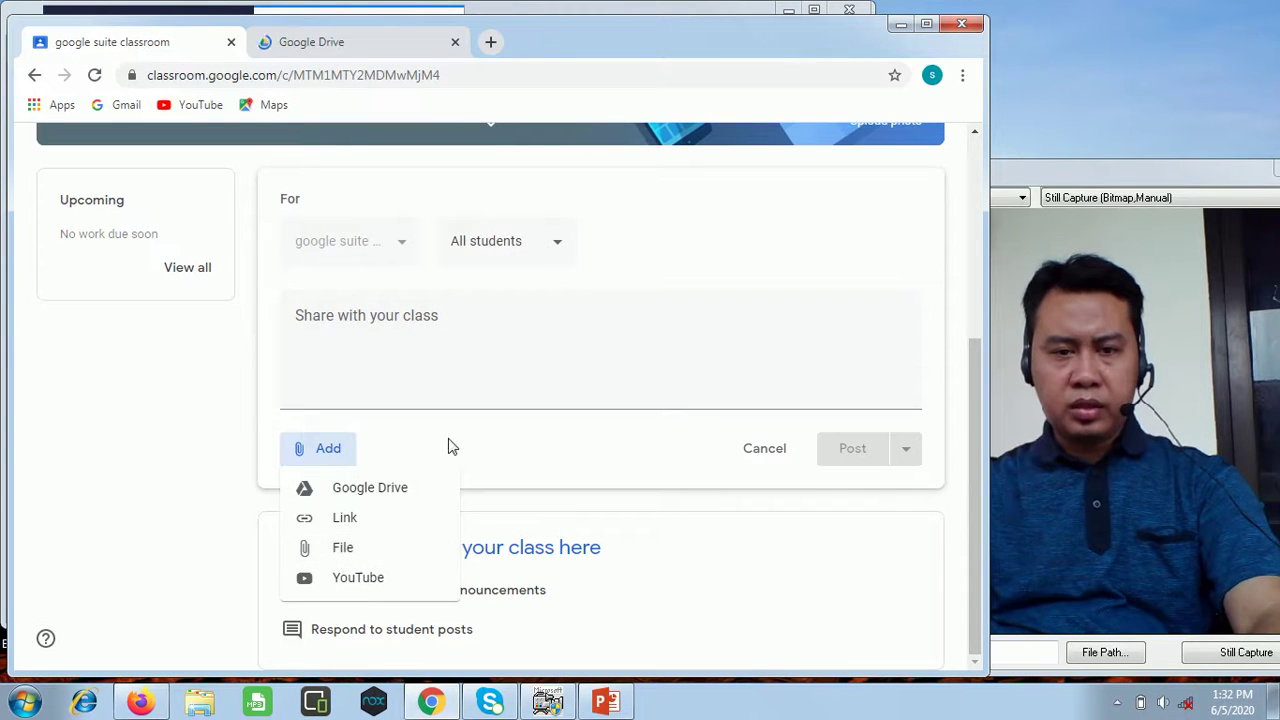
{"action": "left_click", "coordinate": [351, 552]}
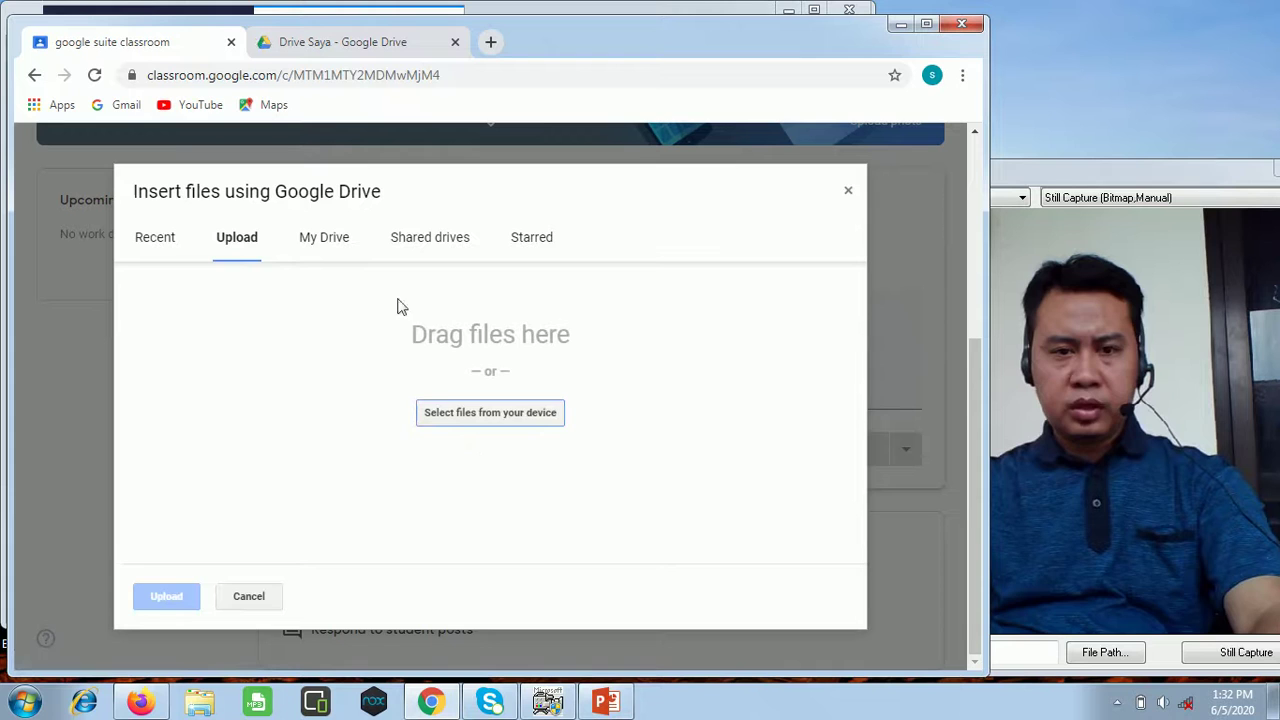
{"action": "left_click", "coordinate": [341, 240]}
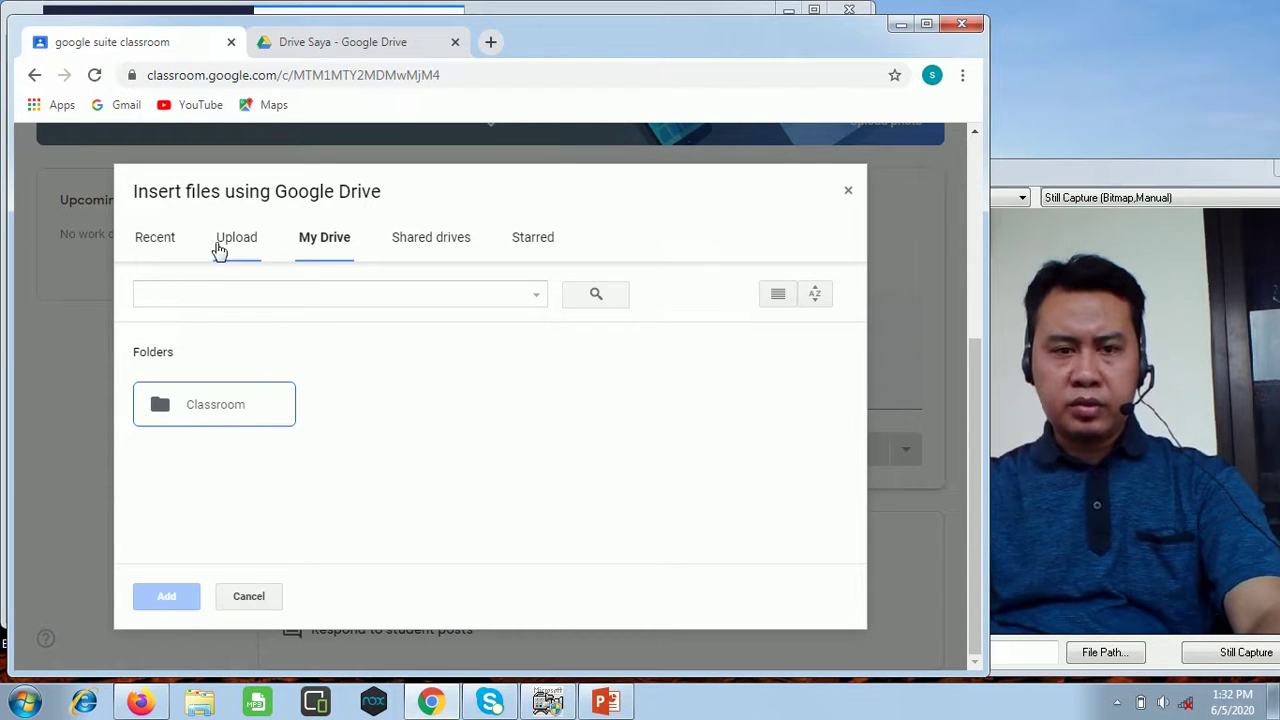
{"action": "left_click", "coordinate": [310, 44]}
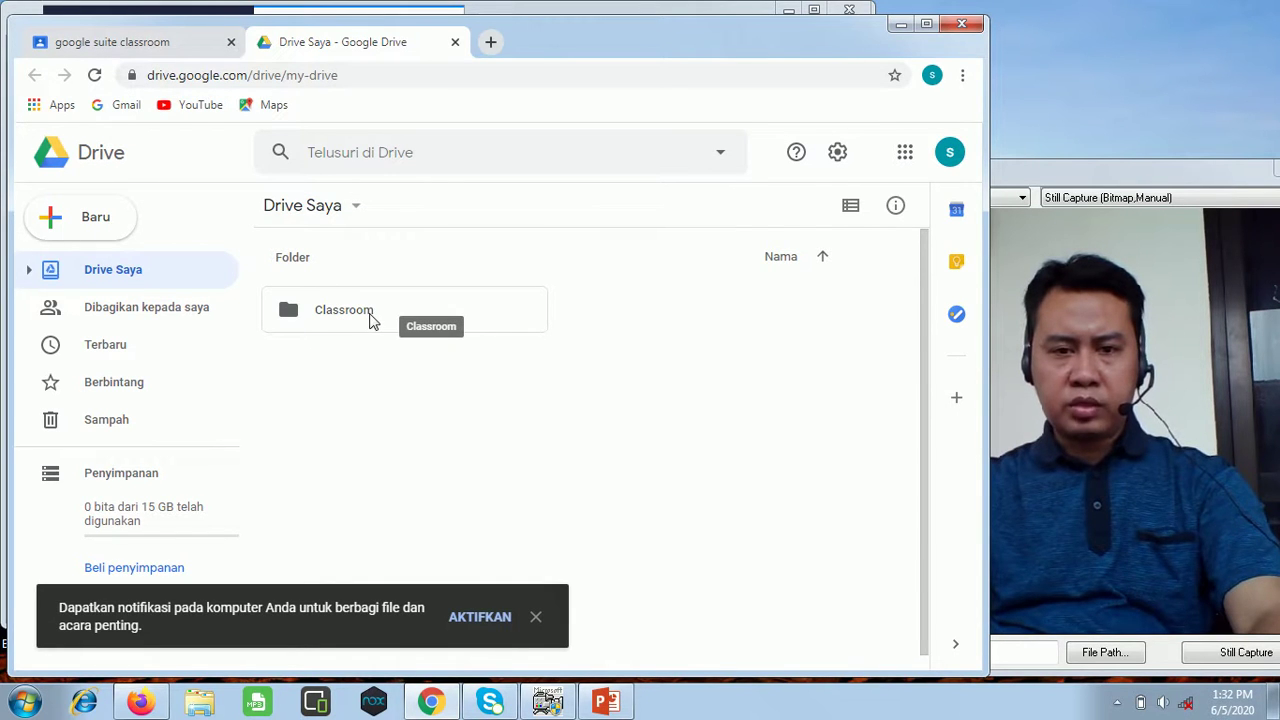
{"action": "left_click", "coordinate": [163, 44]}
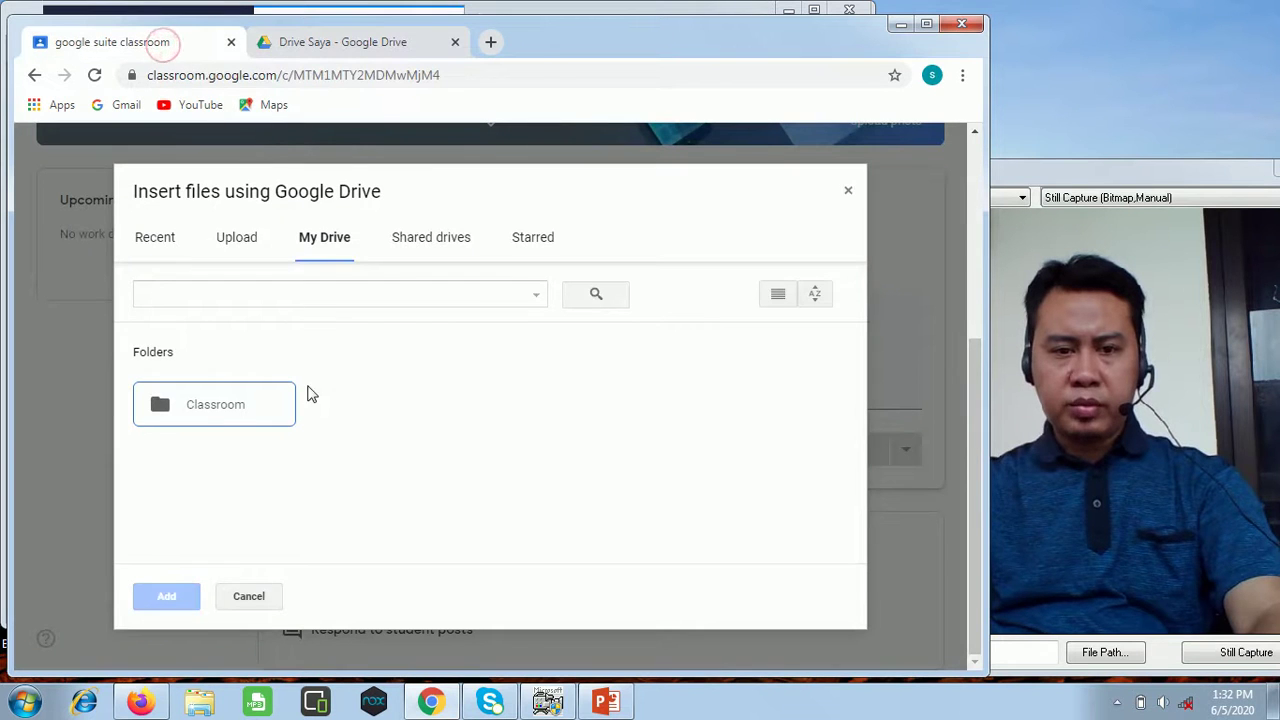
Start uploading a file from the device and browse to the "google for education" folder on New Volume (E:).
{"action": "left_click", "coordinate": [226, 243]}
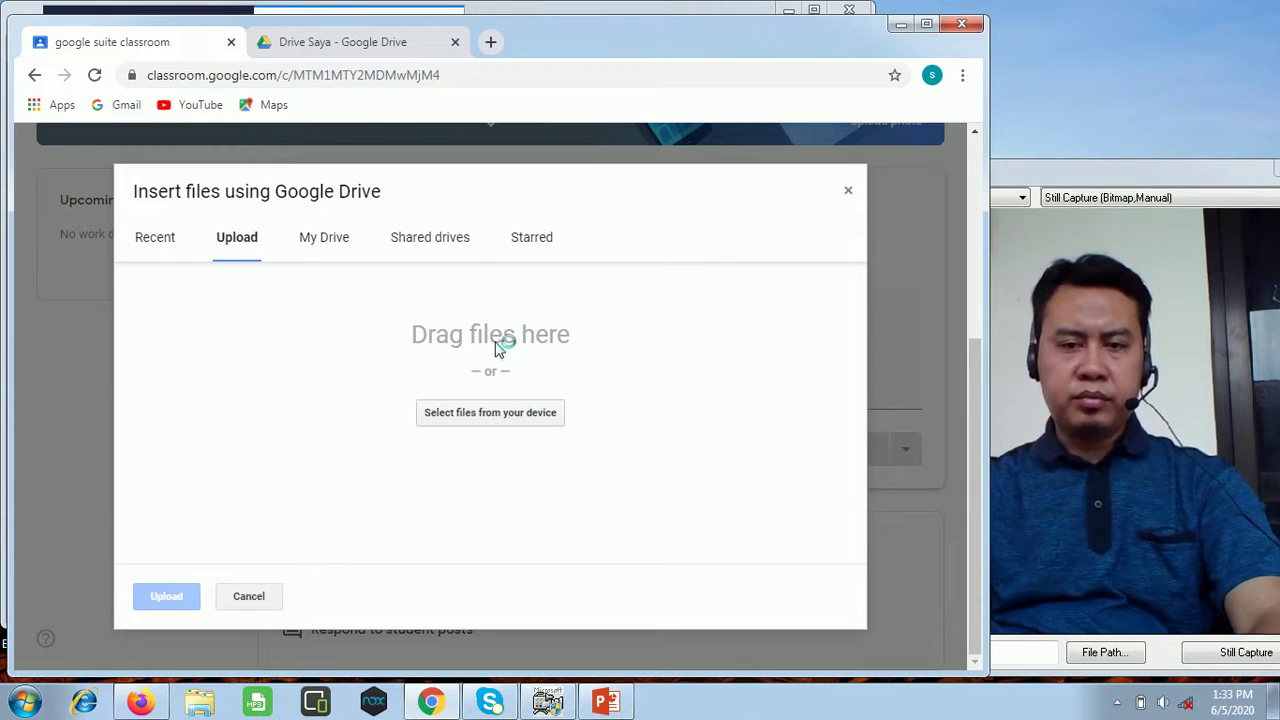
{"action": "left_click", "coordinate": [484, 420]}
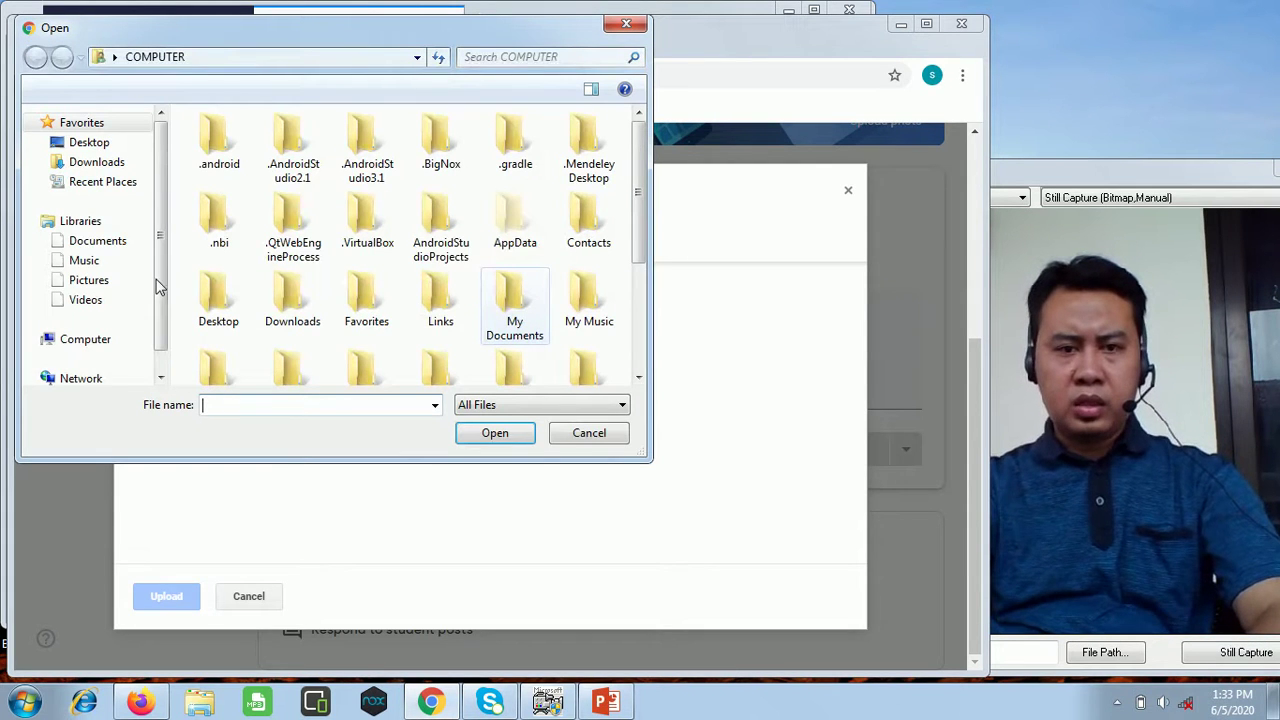
{"action": "left_click_drag", "start_coordinate": [157, 280], "coordinate": [162, 326]}
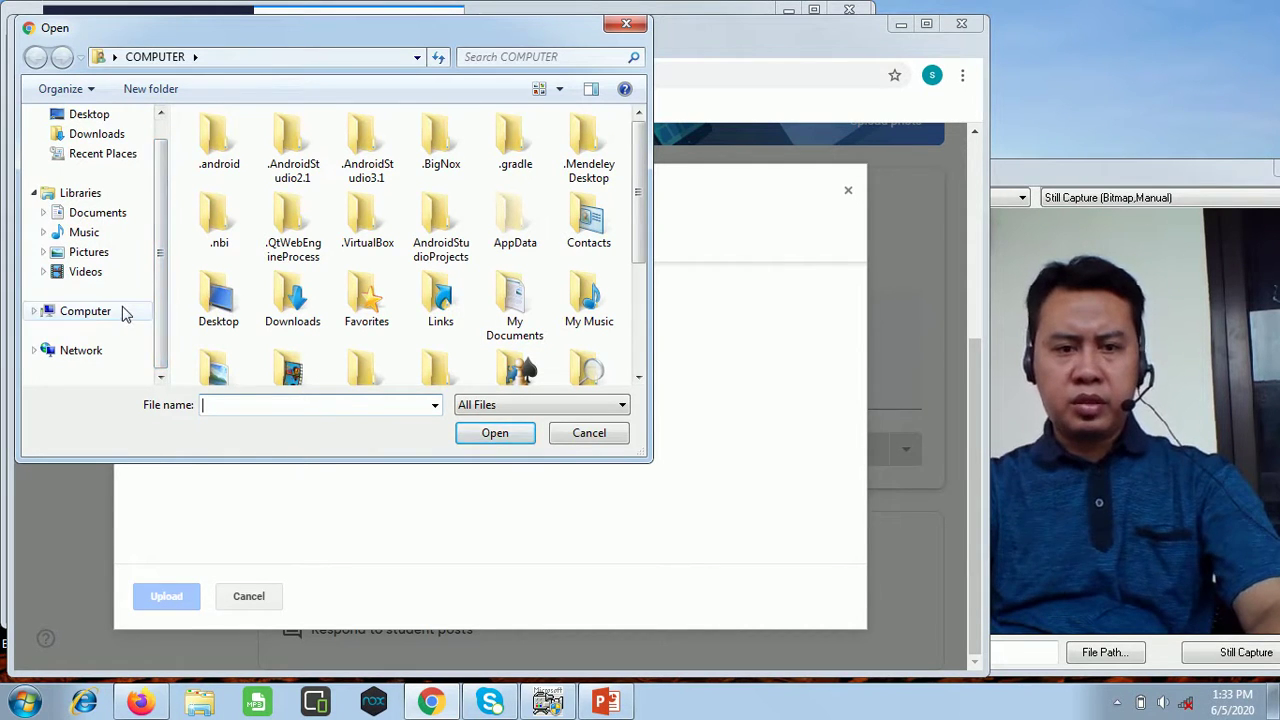
{"action": "left_click", "coordinate": [125, 312]}
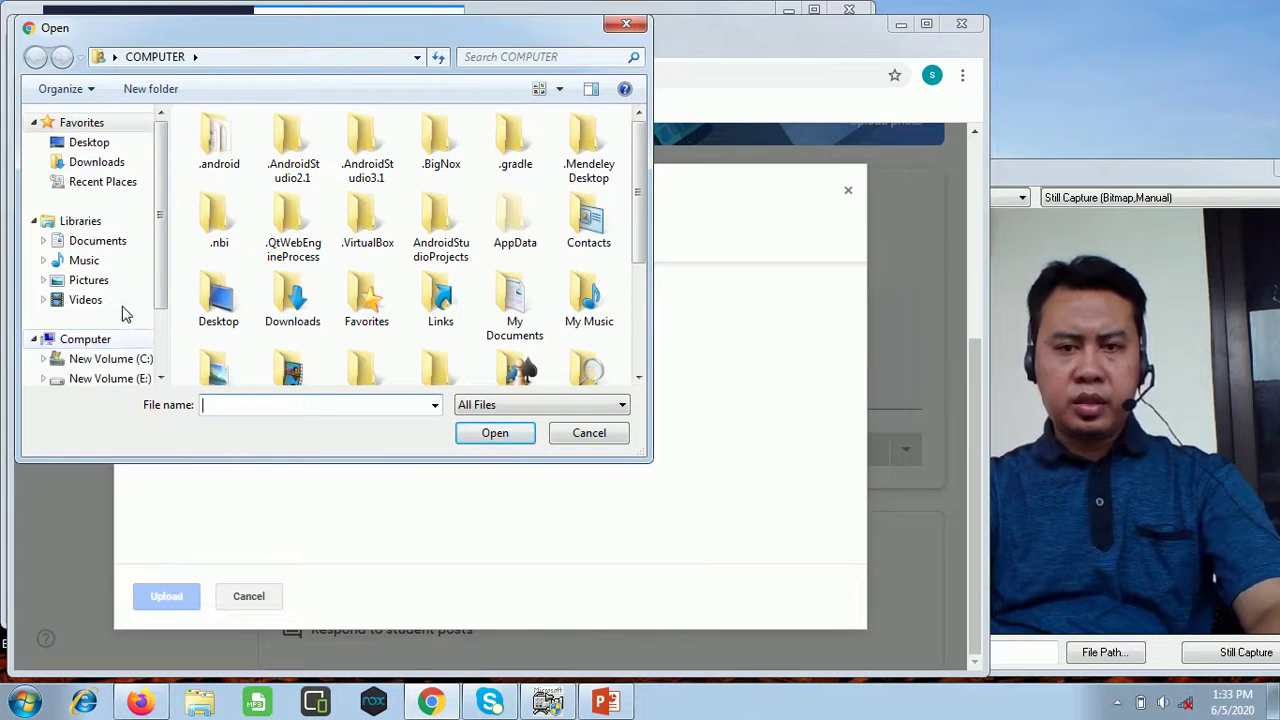
{"action": "left_click", "coordinate": [120, 379]}
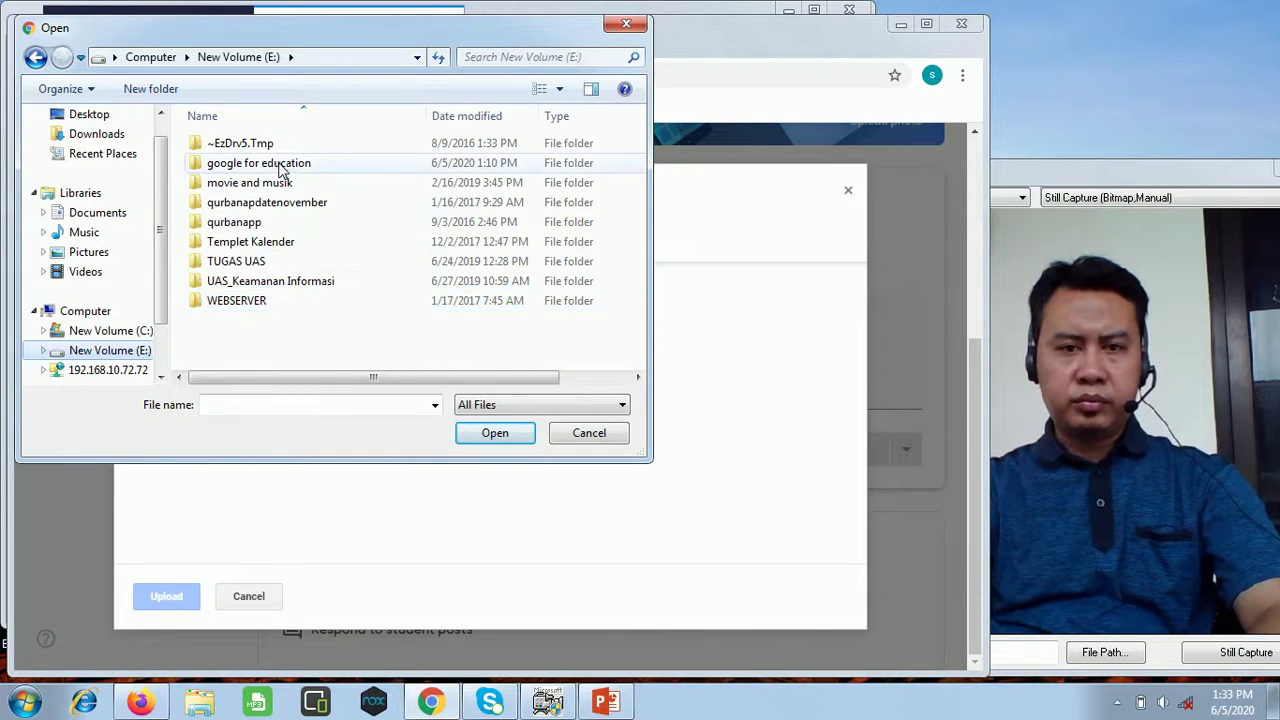
{"action": "double_click", "coordinate": [280, 163]}
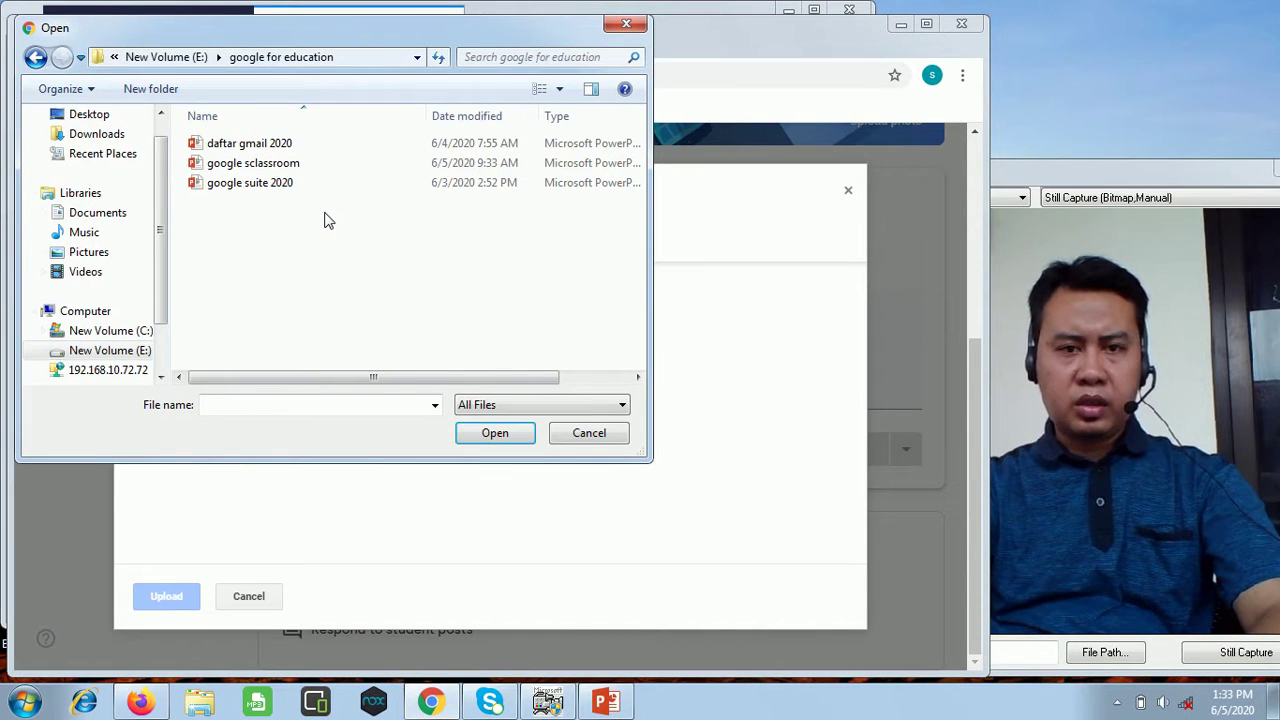
Choose the "daftar gmail 2020" presentation and upload it as the attachment of the class post.
{"action": "left_click", "coordinate": [272, 188]}
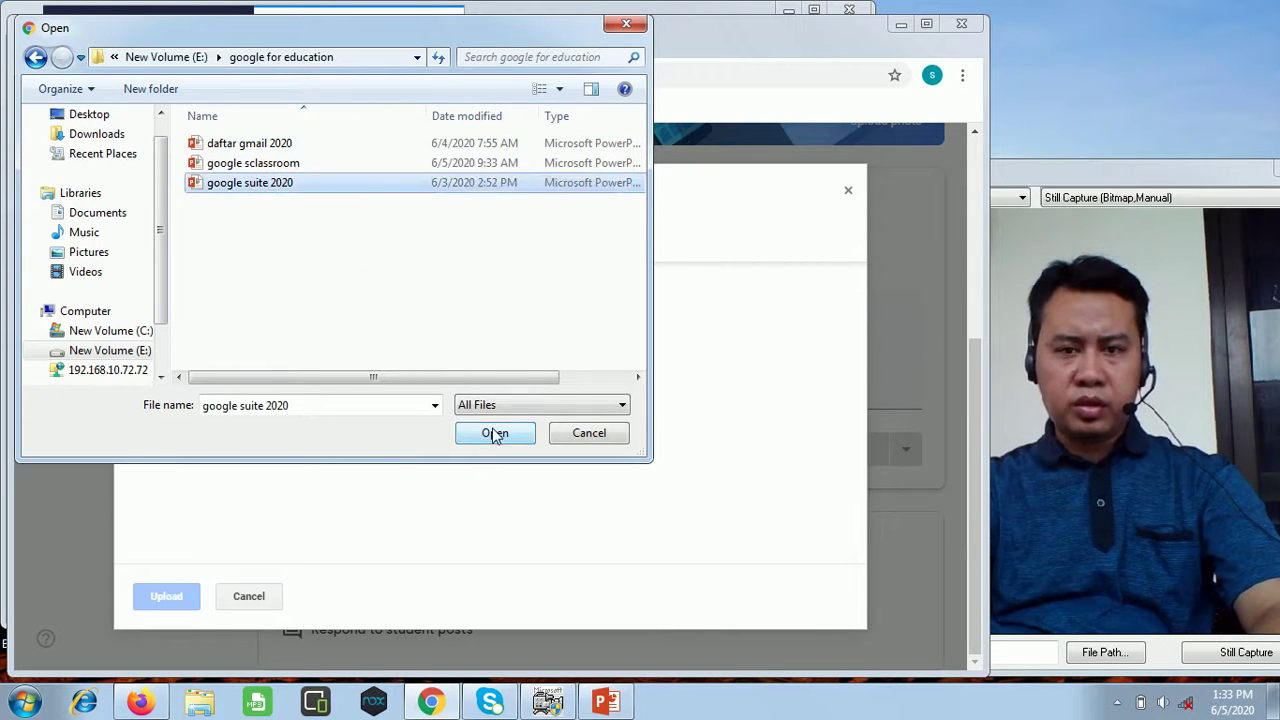
{"action": "left_click", "coordinate": [248, 143]}
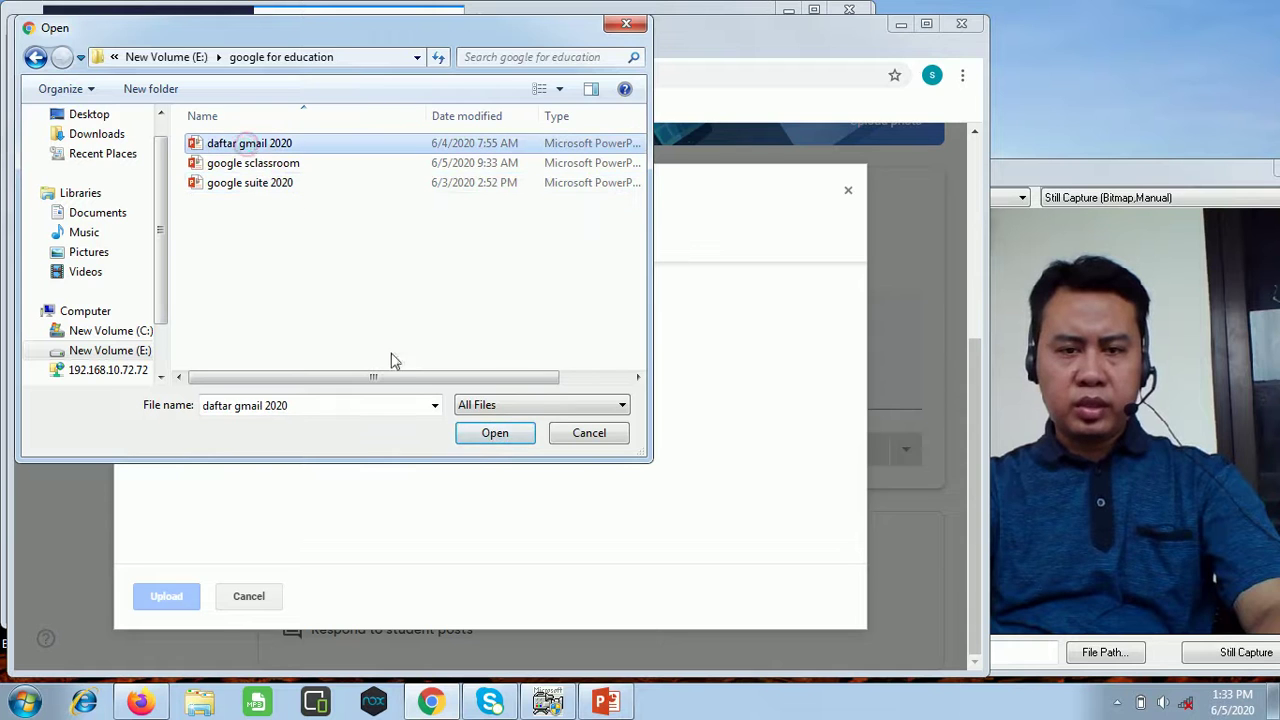
{"action": "left_click", "coordinate": [495, 436]}
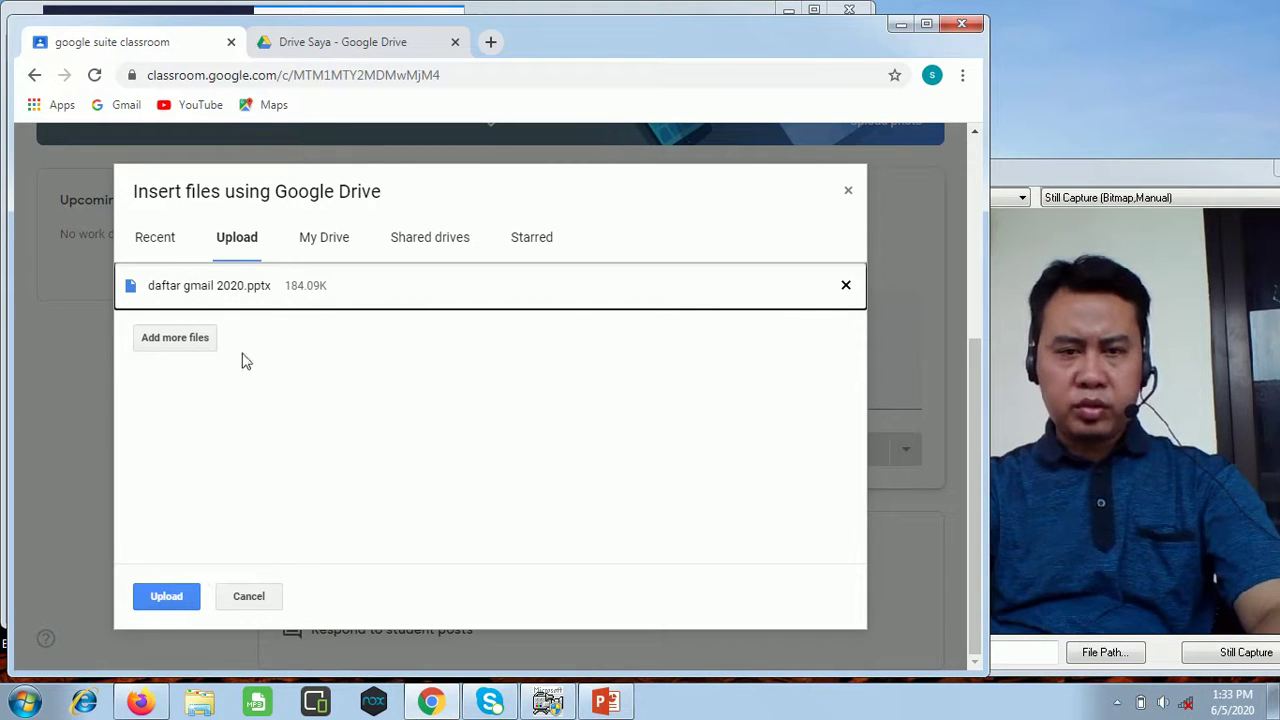
{"action": "left_click", "coordinate": [165, 600]}
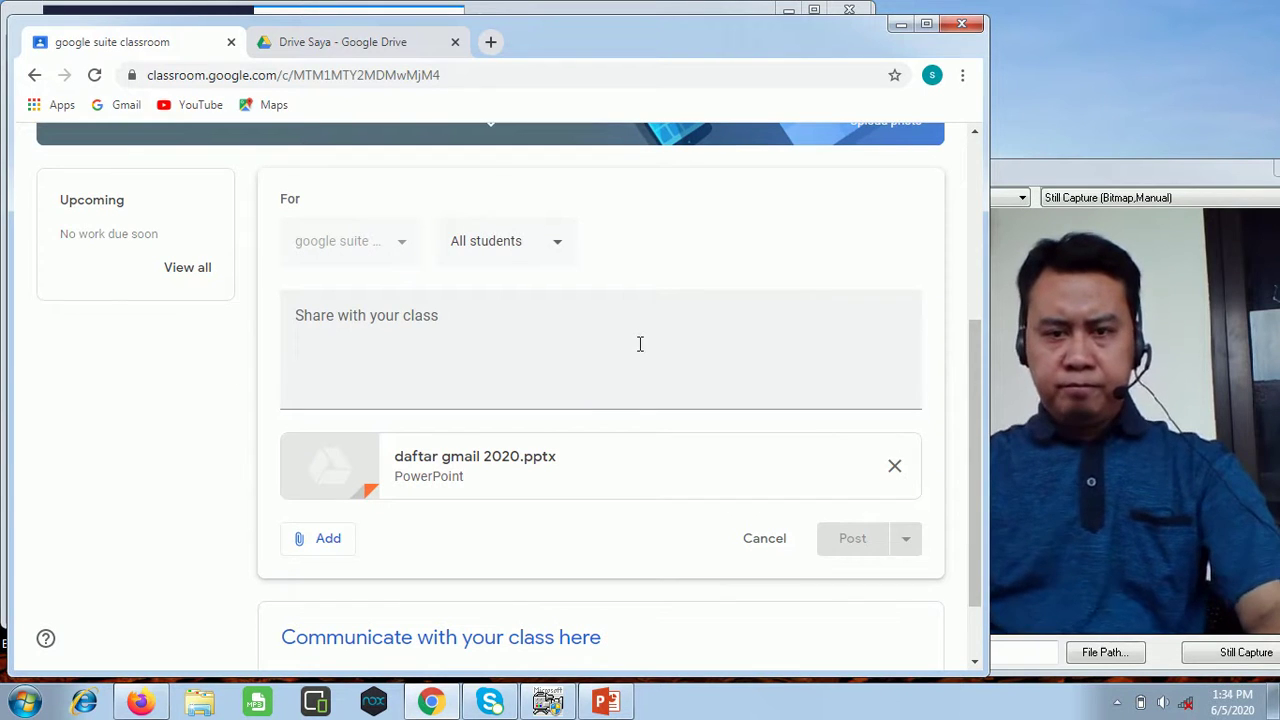
Enter the post message "PELAJARAN PERTAMA : membuat email menggunakan gmail.com wajin dipraktikkan untuk siswa skill otodidak".
{"action": "left_click", "coordinate": [576, 327]}
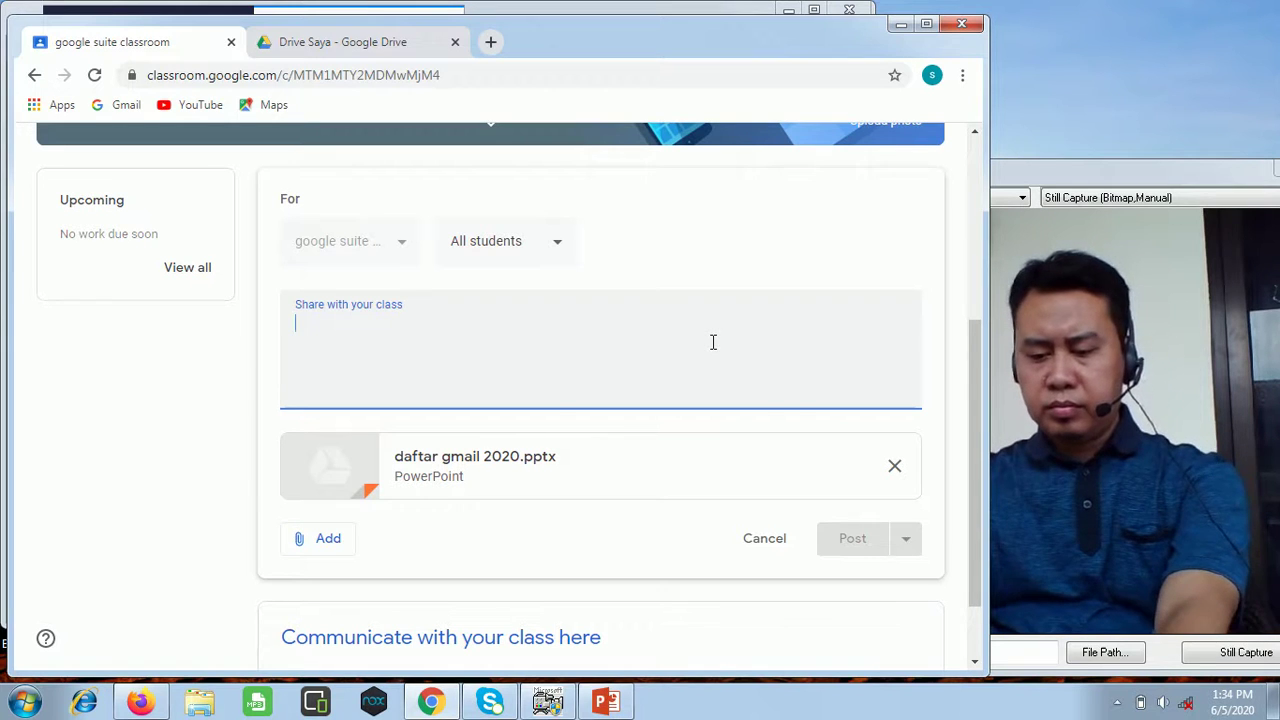
{"action": "type", "text": "PELAJA"}
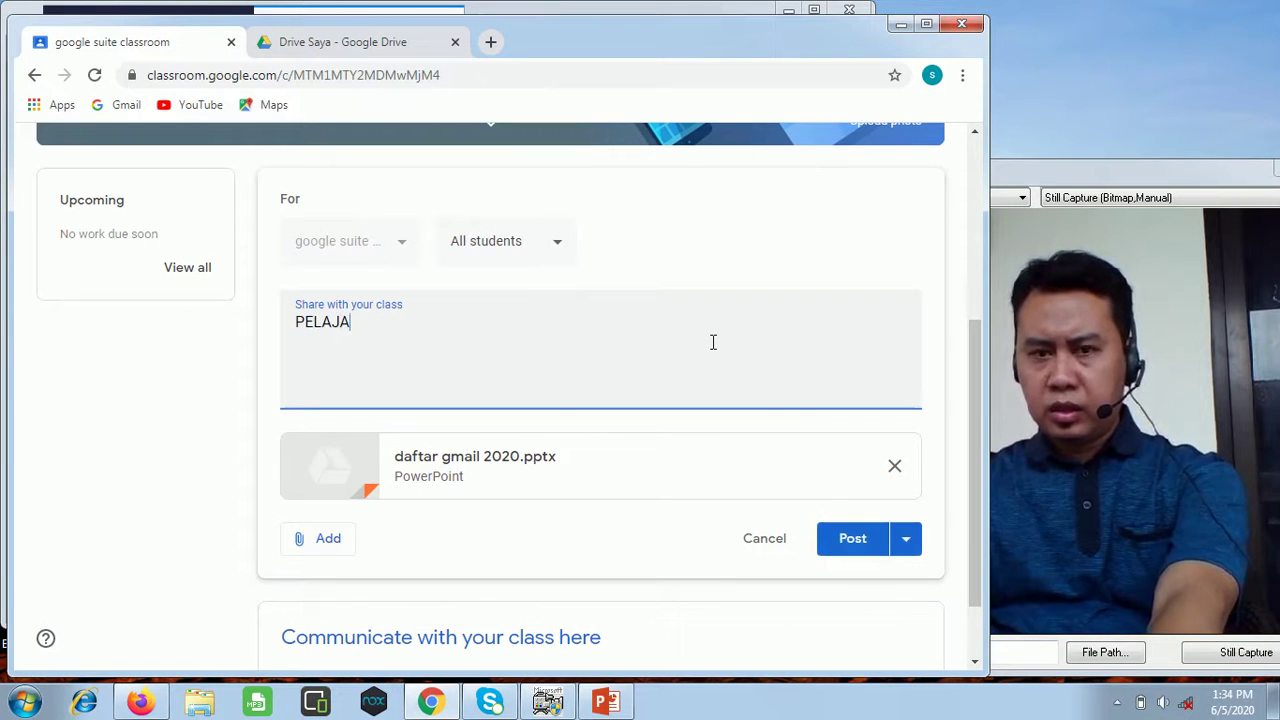
{"action": "type", "text": "RAN PERT"}
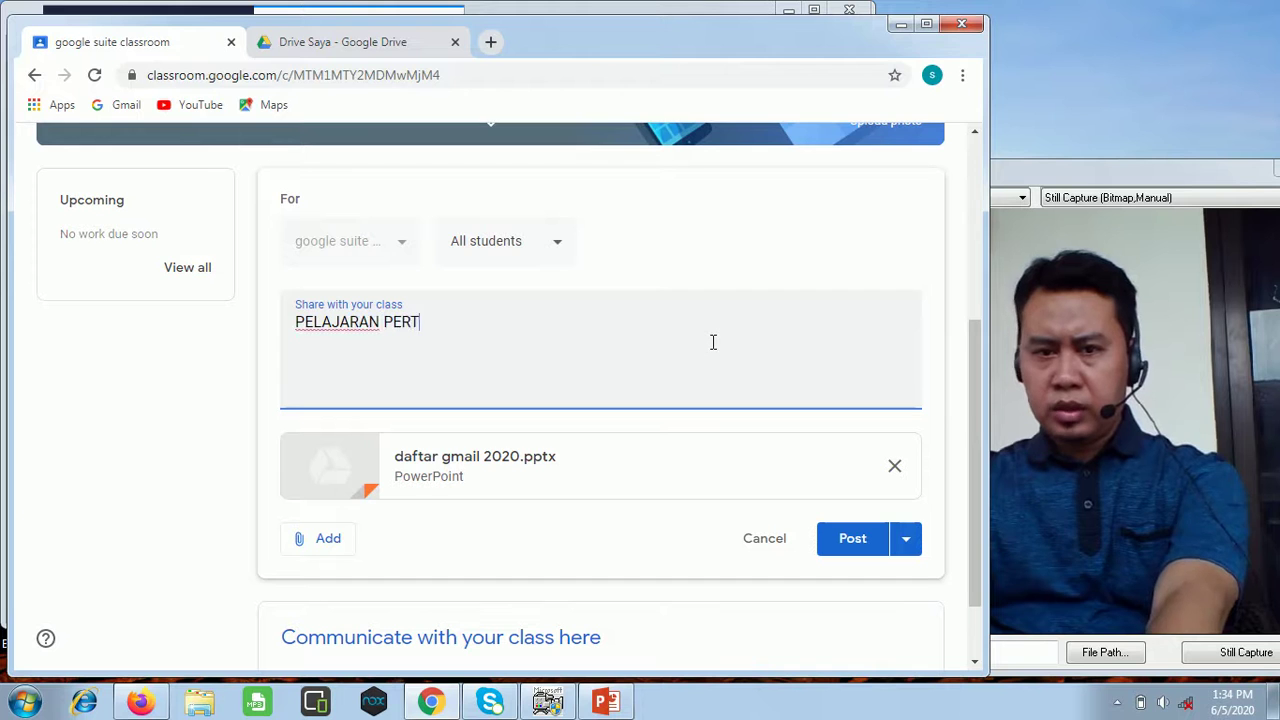
{"action": "type", "text": "AMA :"}
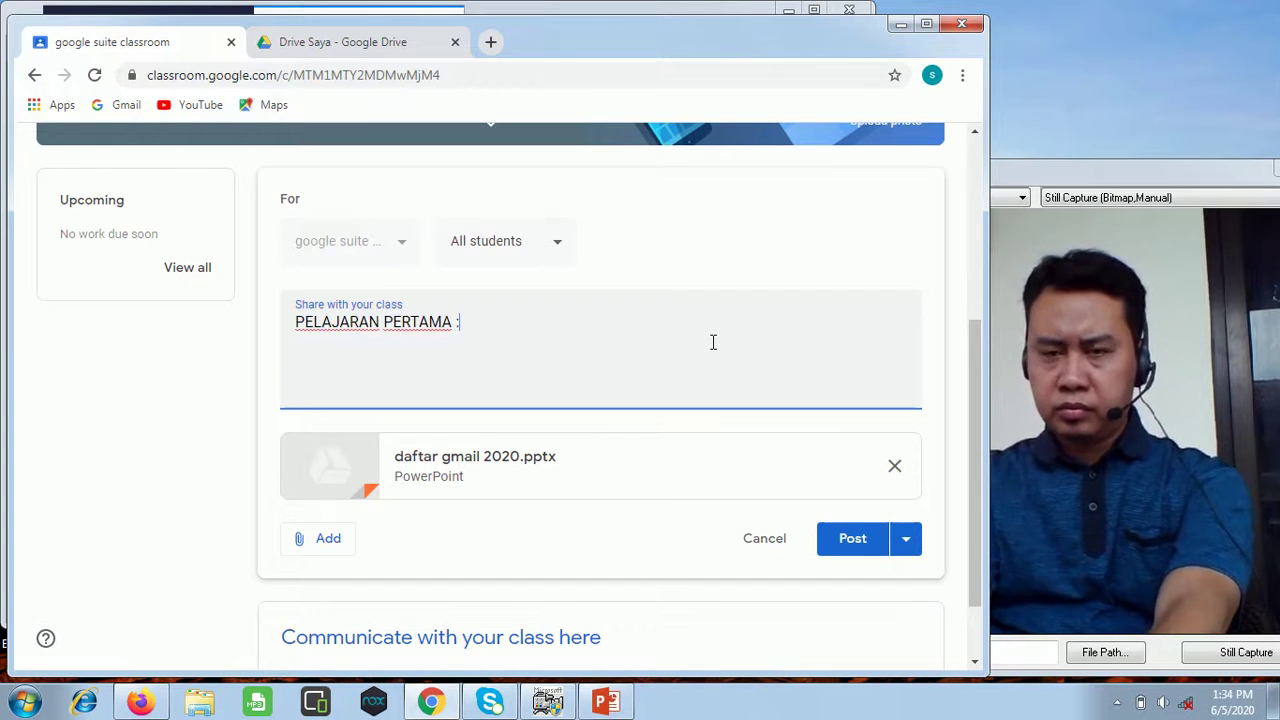
{"action": "type", "text": " membuat email m"}
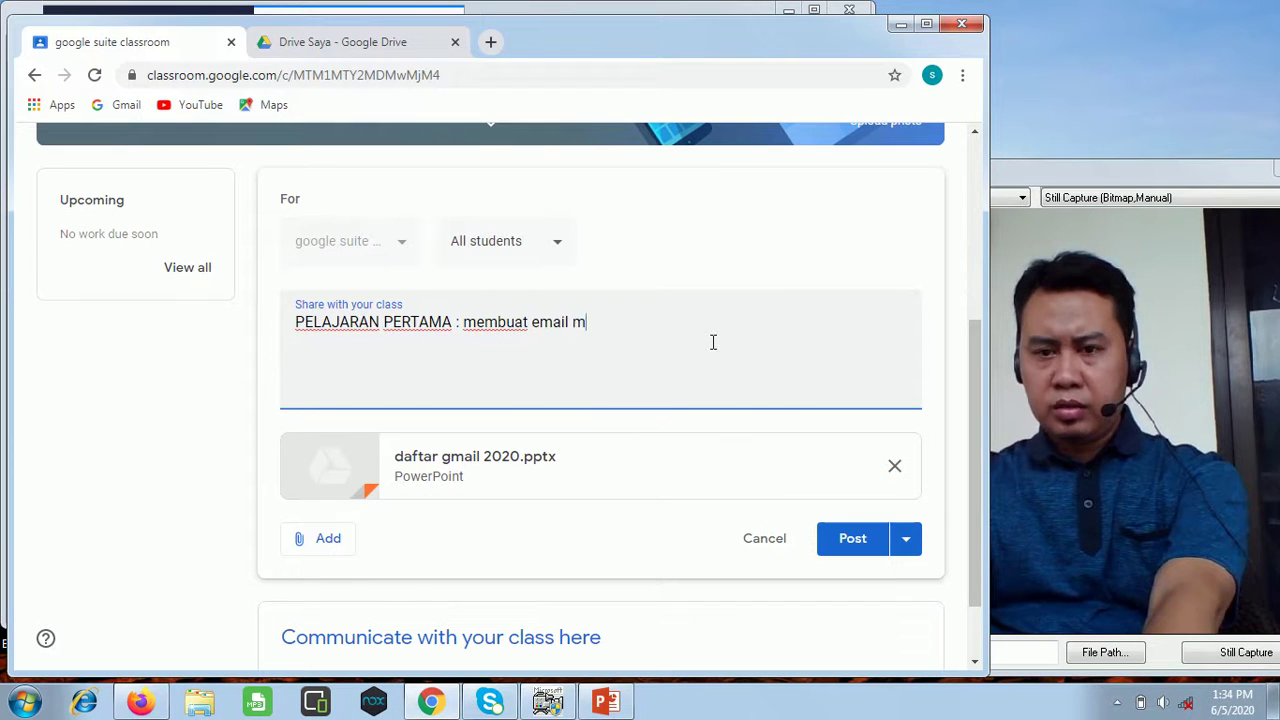
{"action": "type", "text": "enggunakan "}
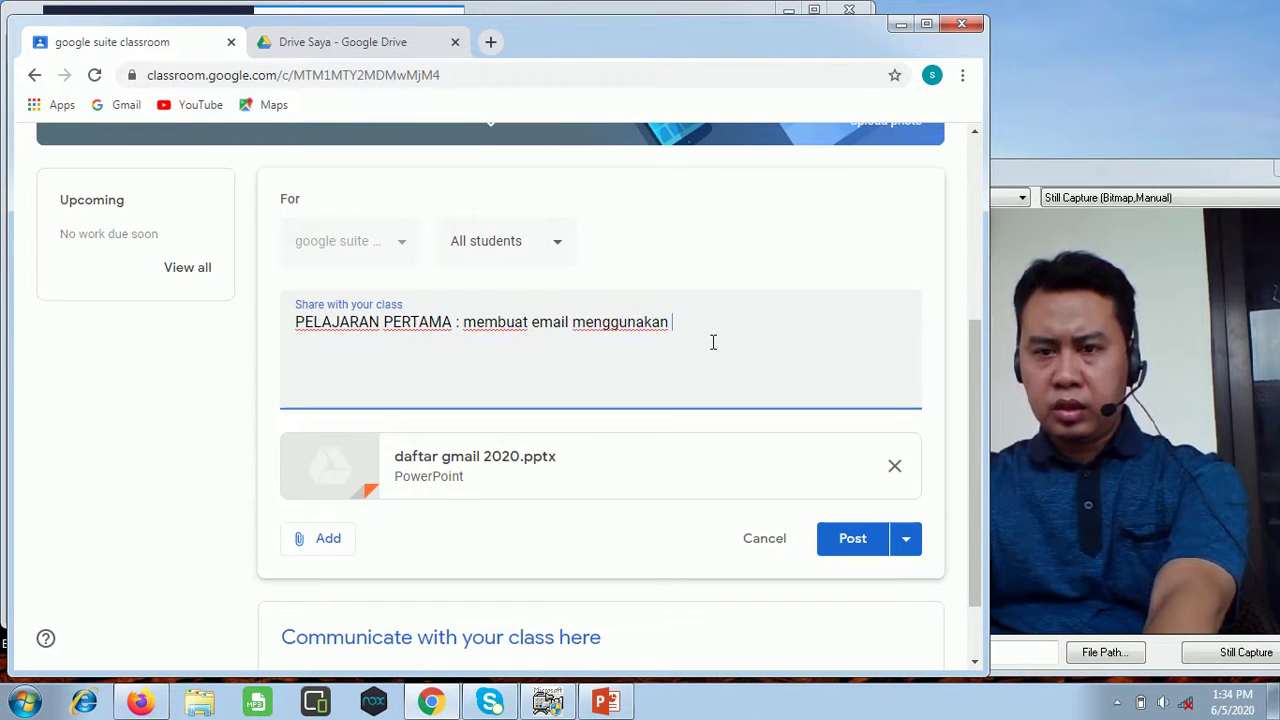
{"action": "type", "text": "gmail"}
{"action": "type", "text": ".co"}
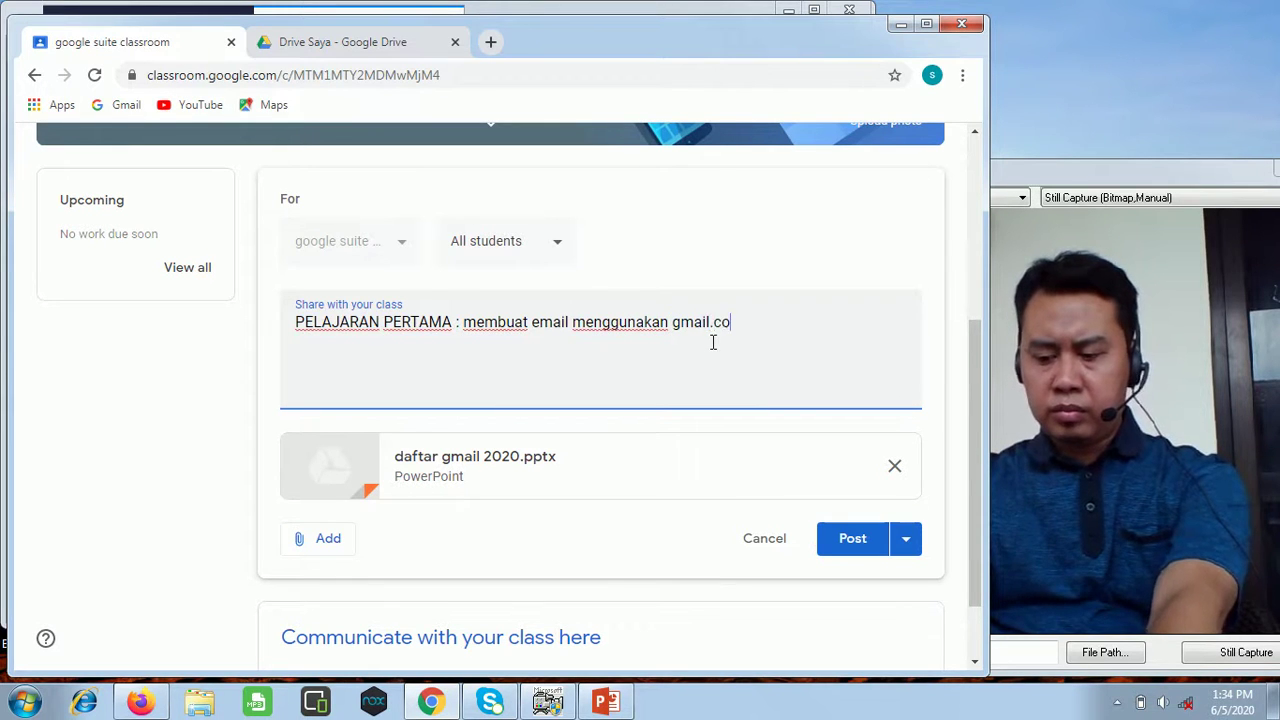
{"action": "type", "text": "m s"}
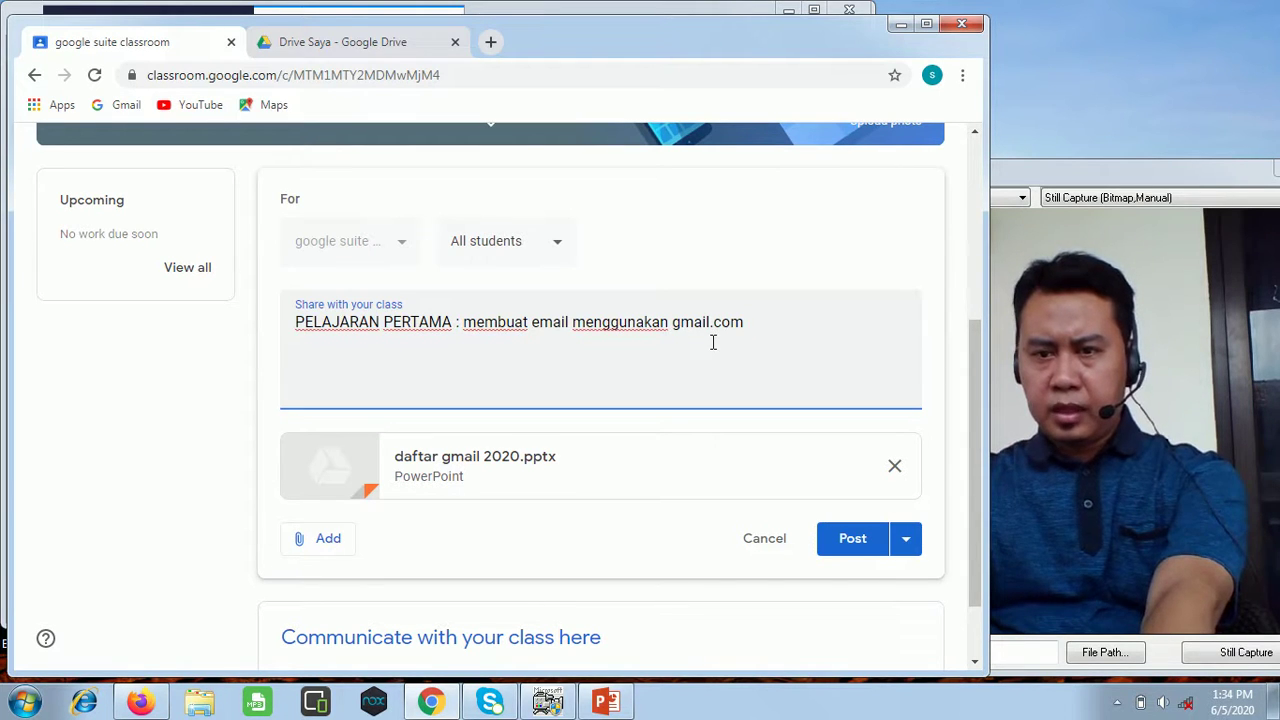
{"action": "key", "text": "BackSpace"}
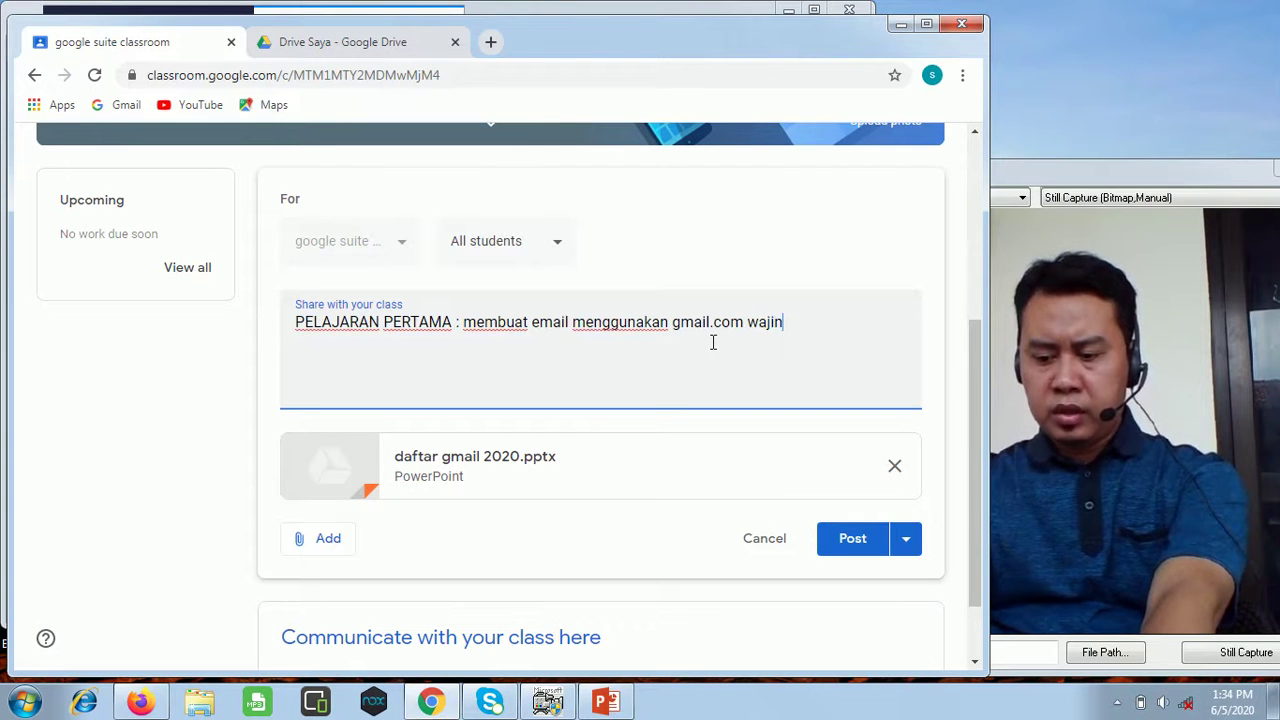
{"action": "type", "text": "ipr"}
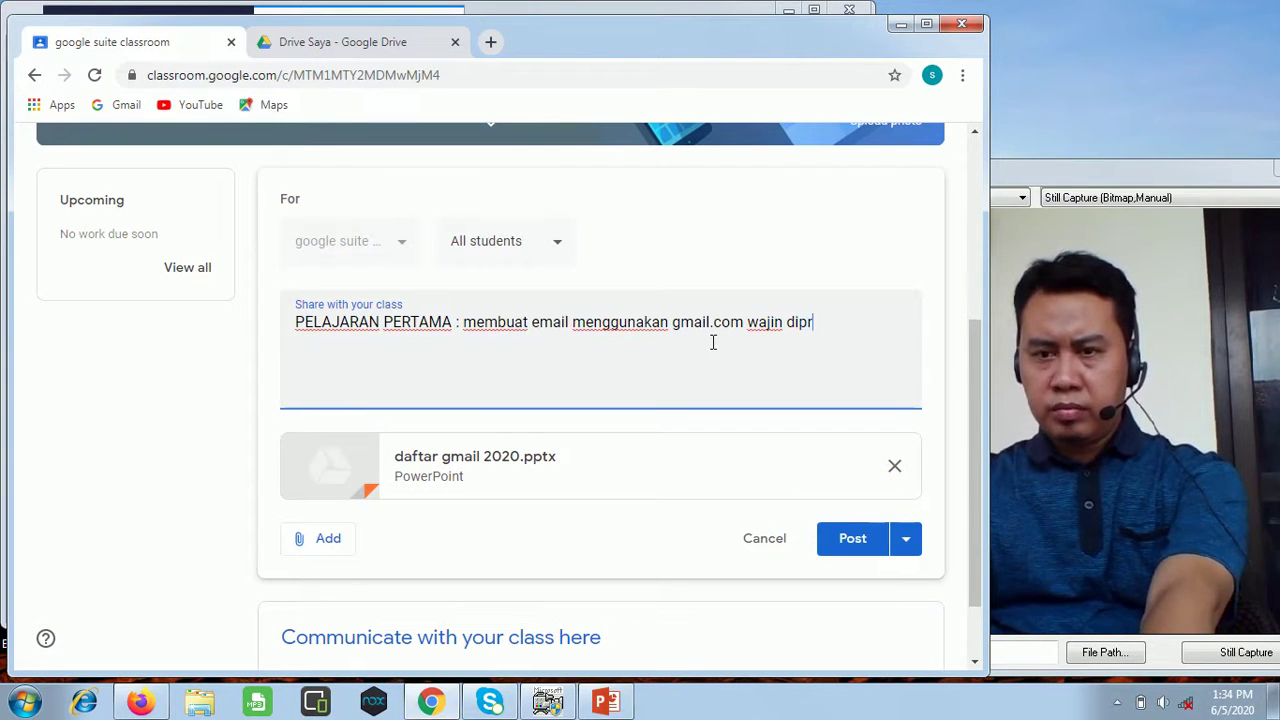
{"action": "type", "text": "akti"}
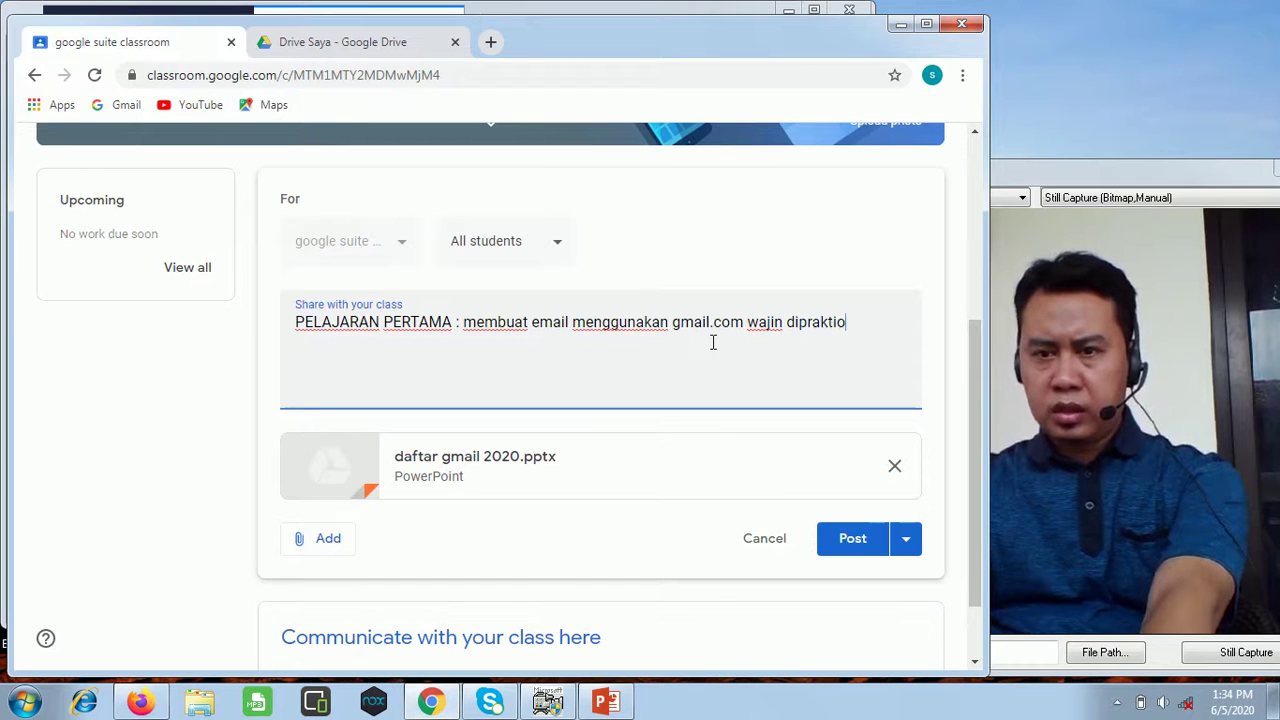
{"action": "type", "text": "kkan "}
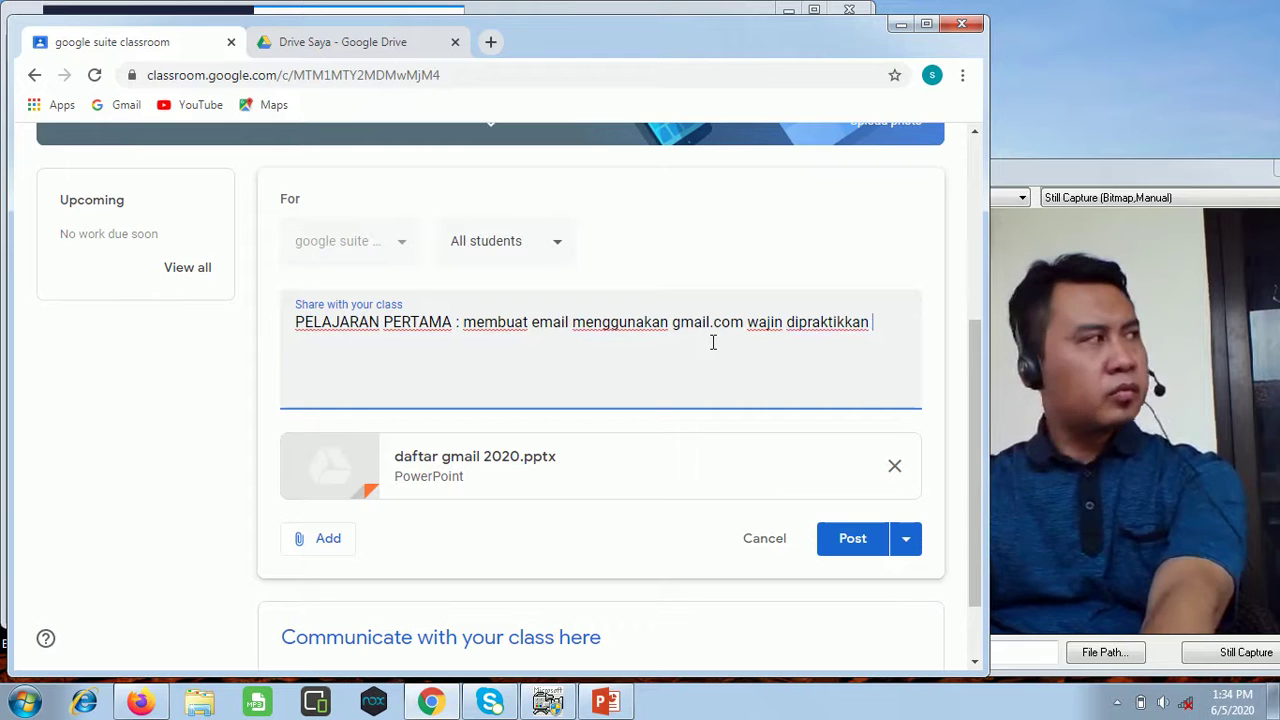
{"action": "type", "text": "untuk siswa skill"}
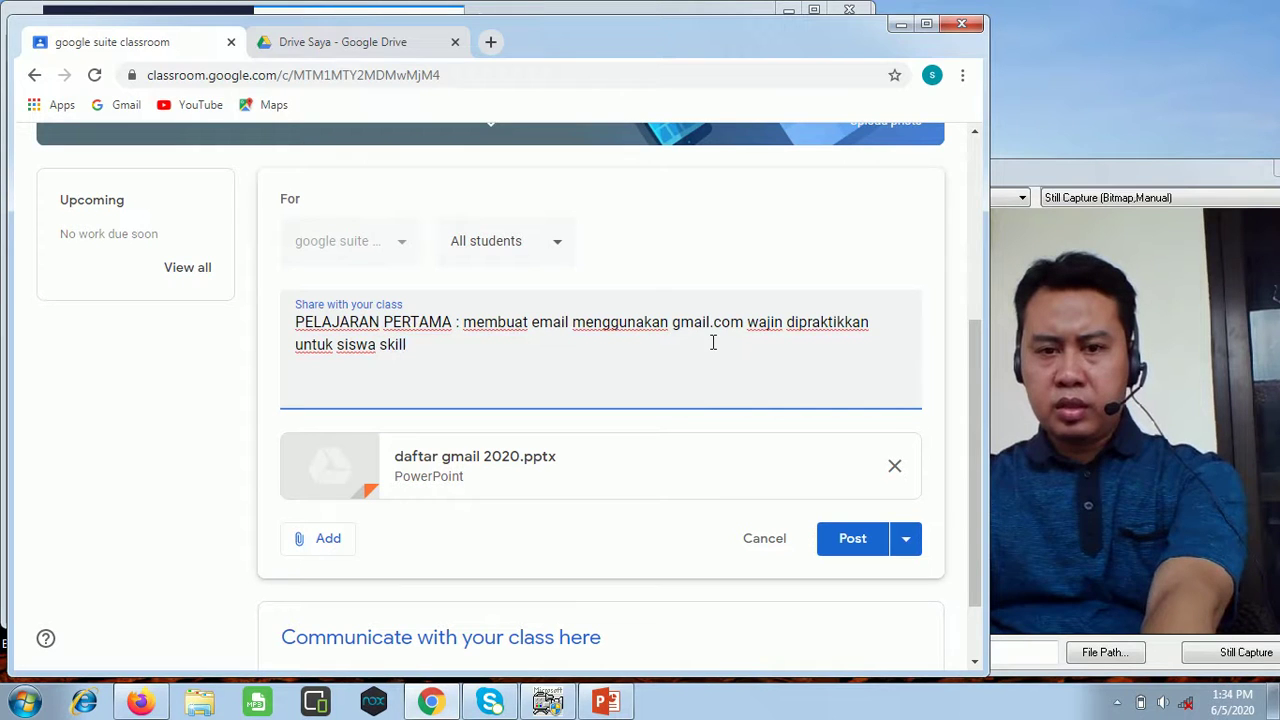
{"action": "type", "text": "todidak"}
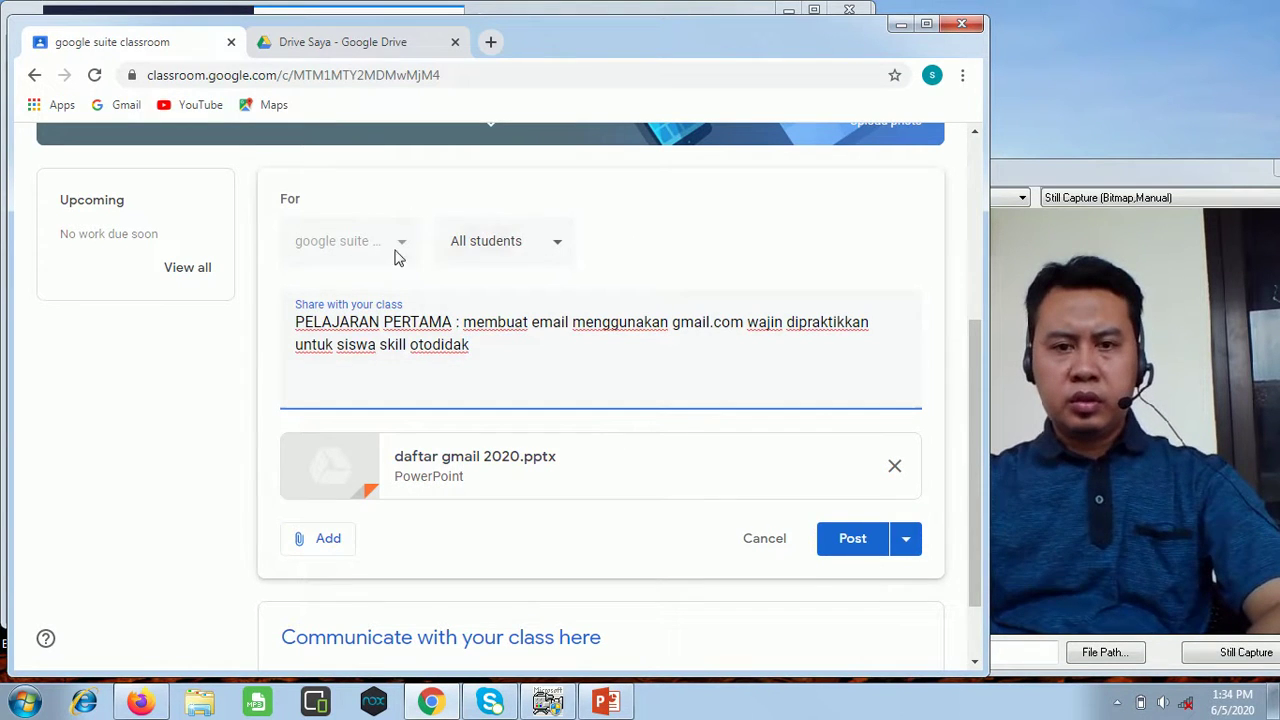
Check which students can be chosen as recipients of the class post.
{"action": "left_click", "coordinate": [557, 248]}
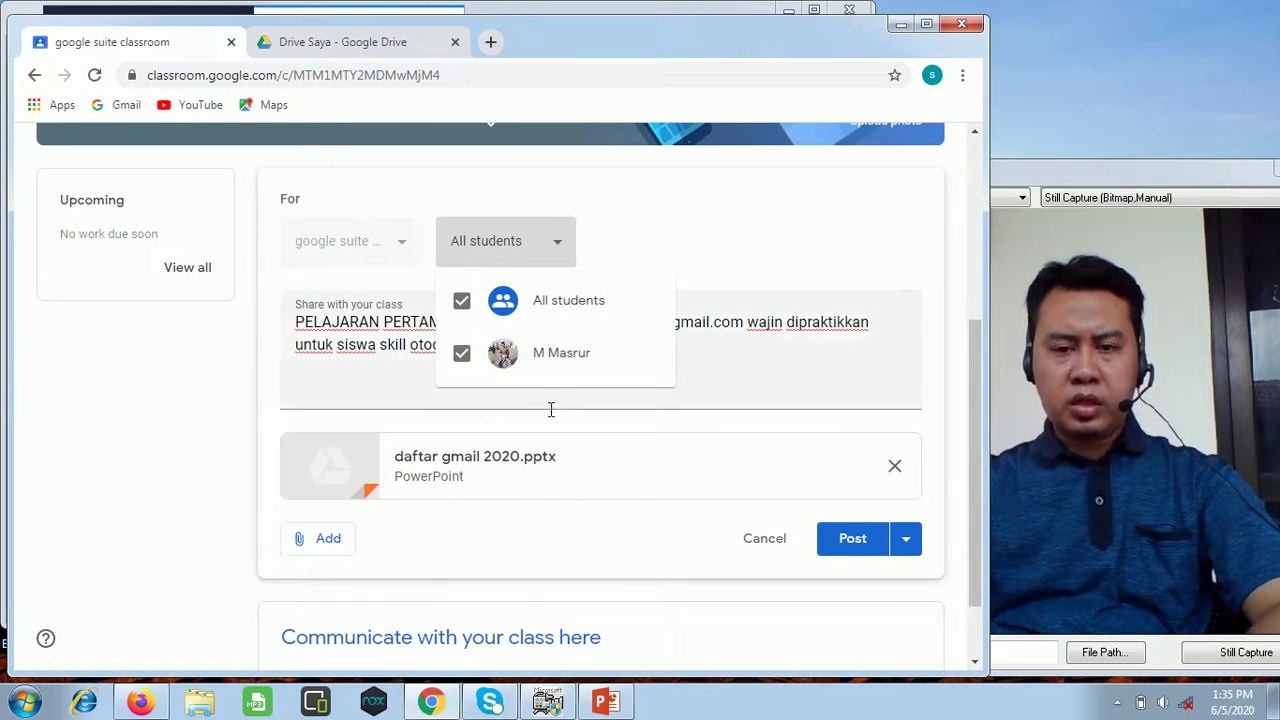
{"action": "left_click", "coordinate": [629, 248]}
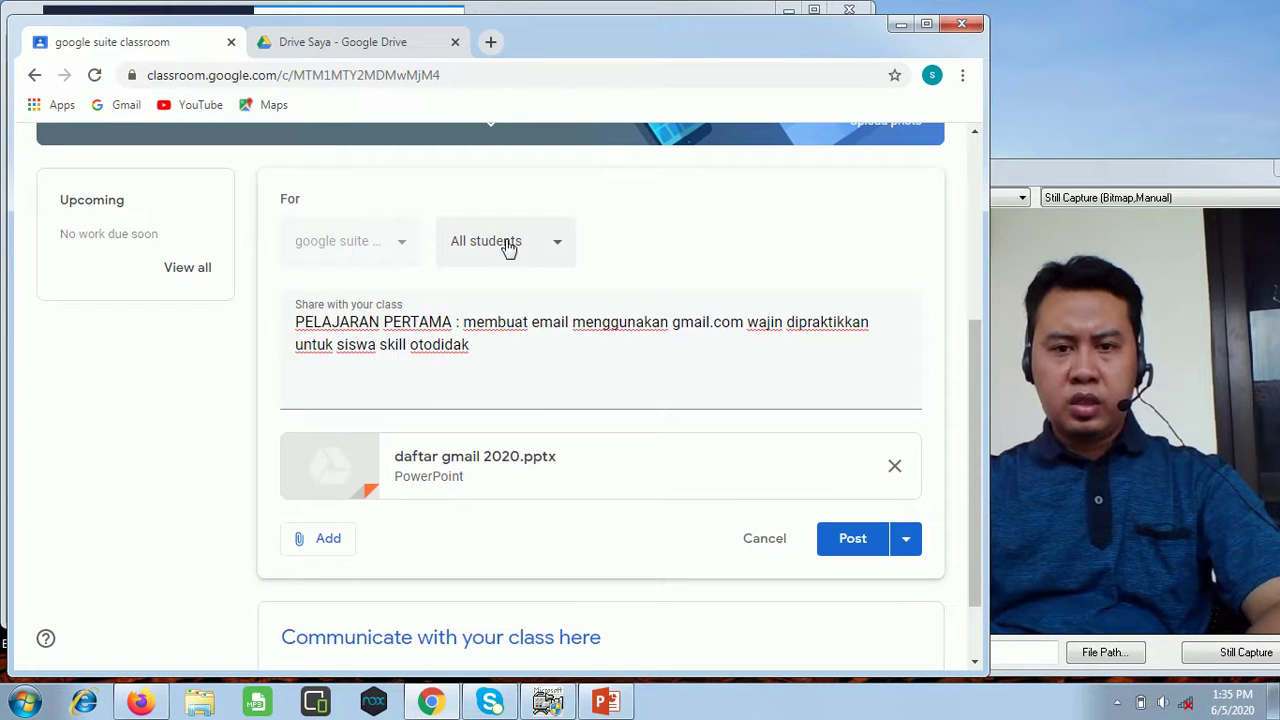
{"action": "left_click", "coordinate": [563, 252]}
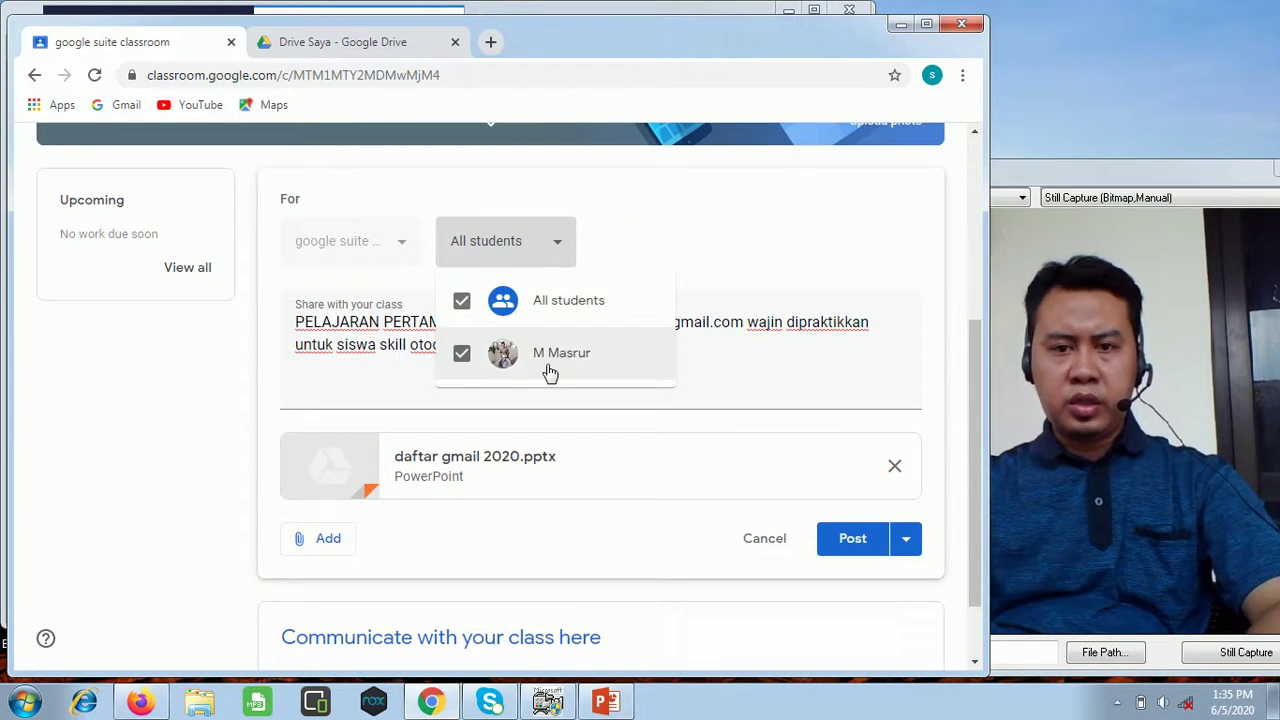
{"action": "left_click", "coordinate": [670, 240]}
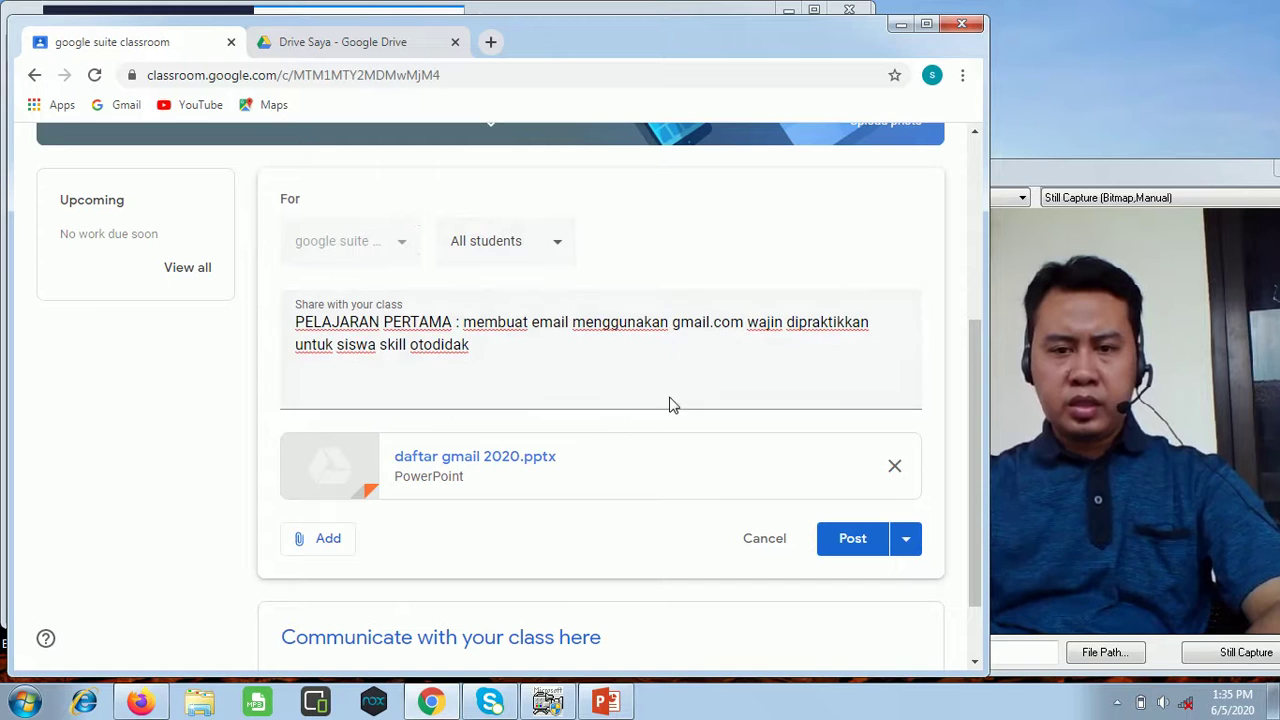
Review the post, check its schedule and draft options, and publish it to the class Stream immediately.
{"action": "scroll", "coordinate": [703, 359], "scroll_direction": "up", "scroll_amount": 3}
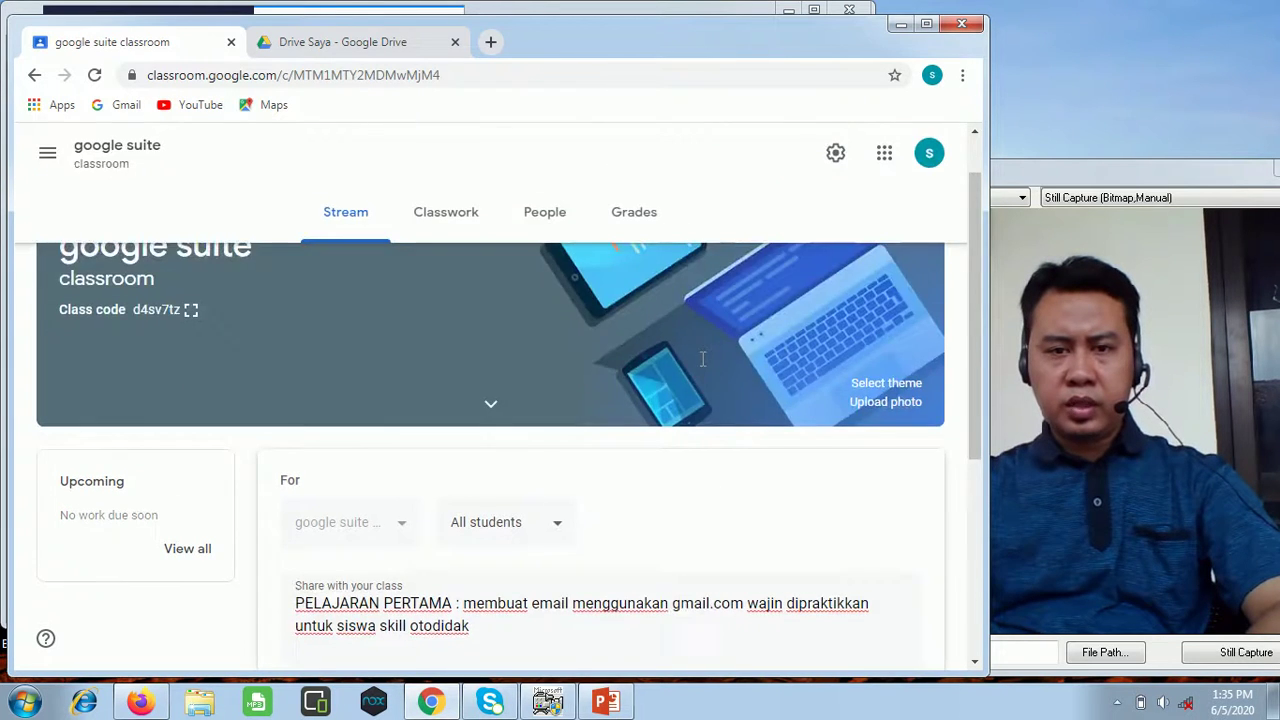
{"action": "scroll", "coordinate": [703, 359], "scroll_direction": "down", "scroll_amount": 4}
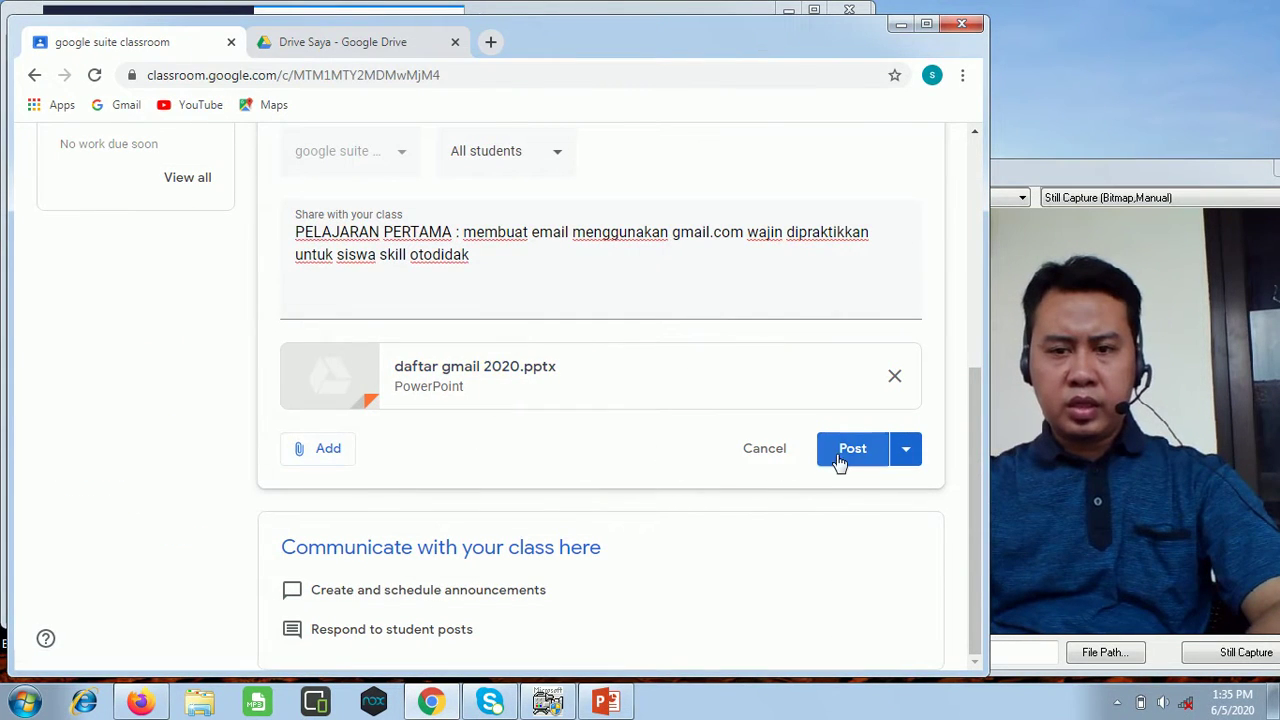
{"action": "left_click", "coordinate": [913, 462]}
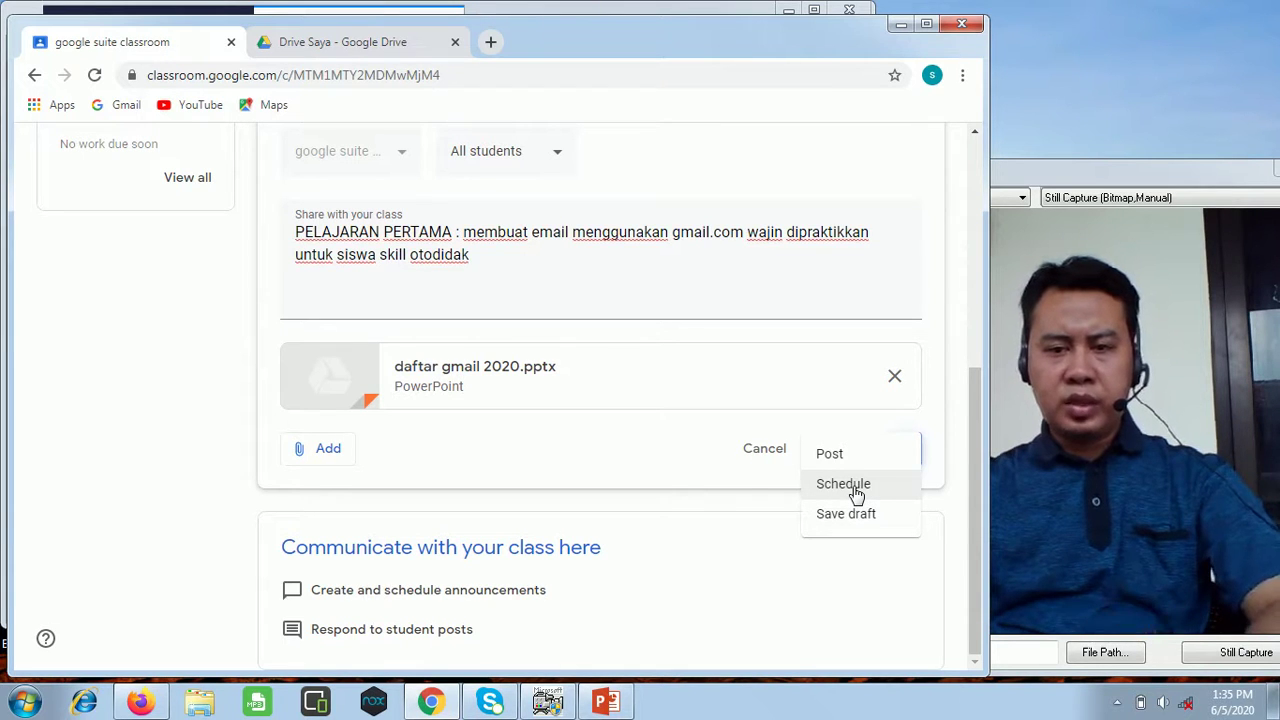
{"action": "left_click", "coordinate": [706, 557]}
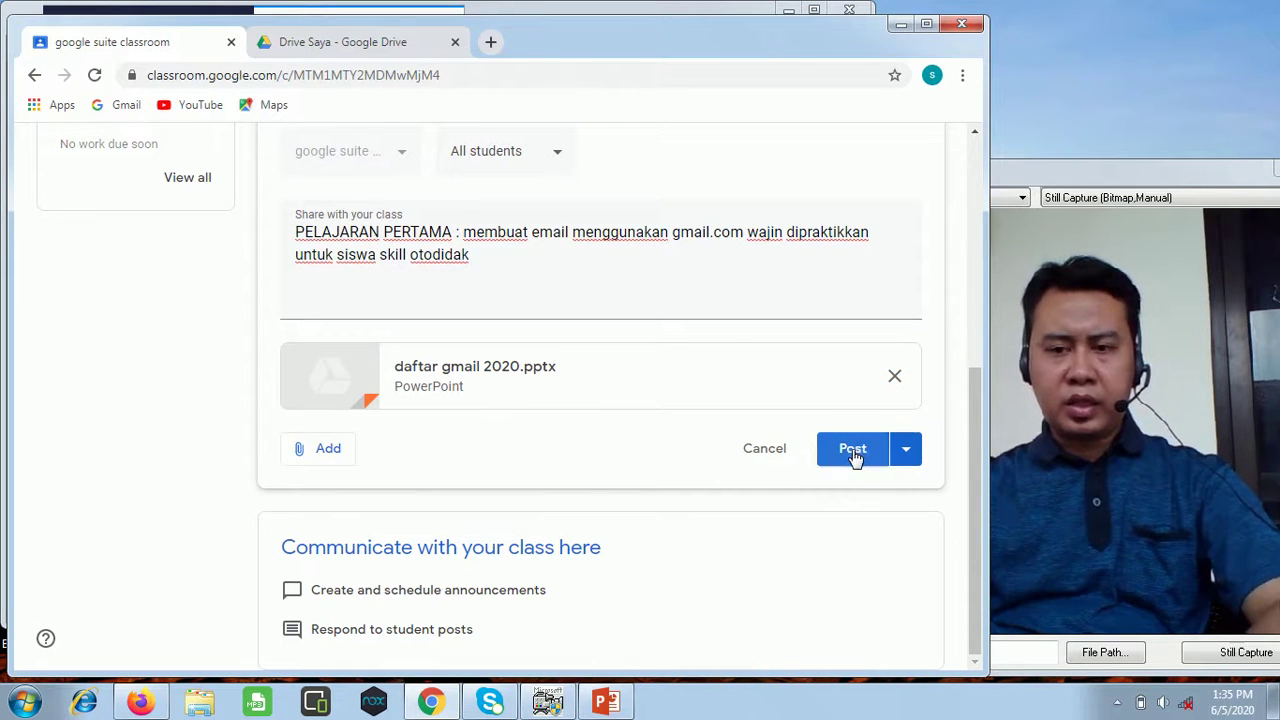
{"action": "left_click", "coordinate": [853, 452]}
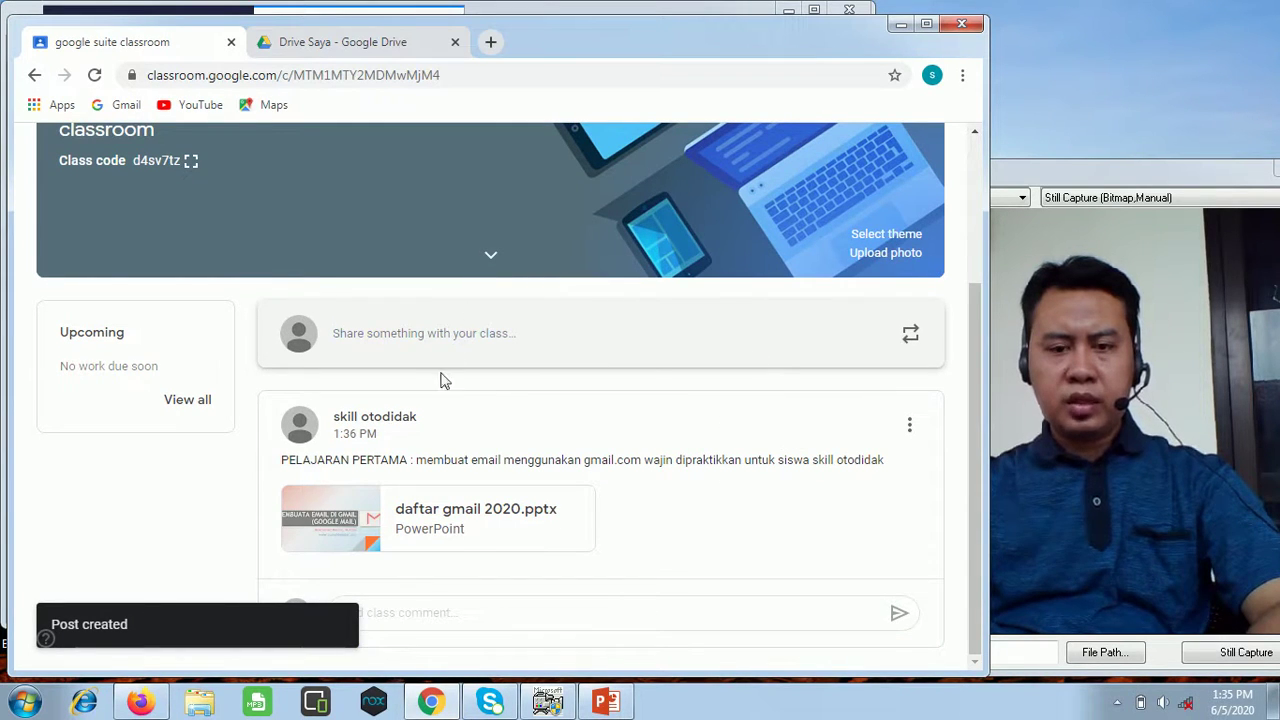
Switch to Firefox and reload the student's Stream page to check for the new post.
{"action": "left_click", "coordinate": [140, 702]}
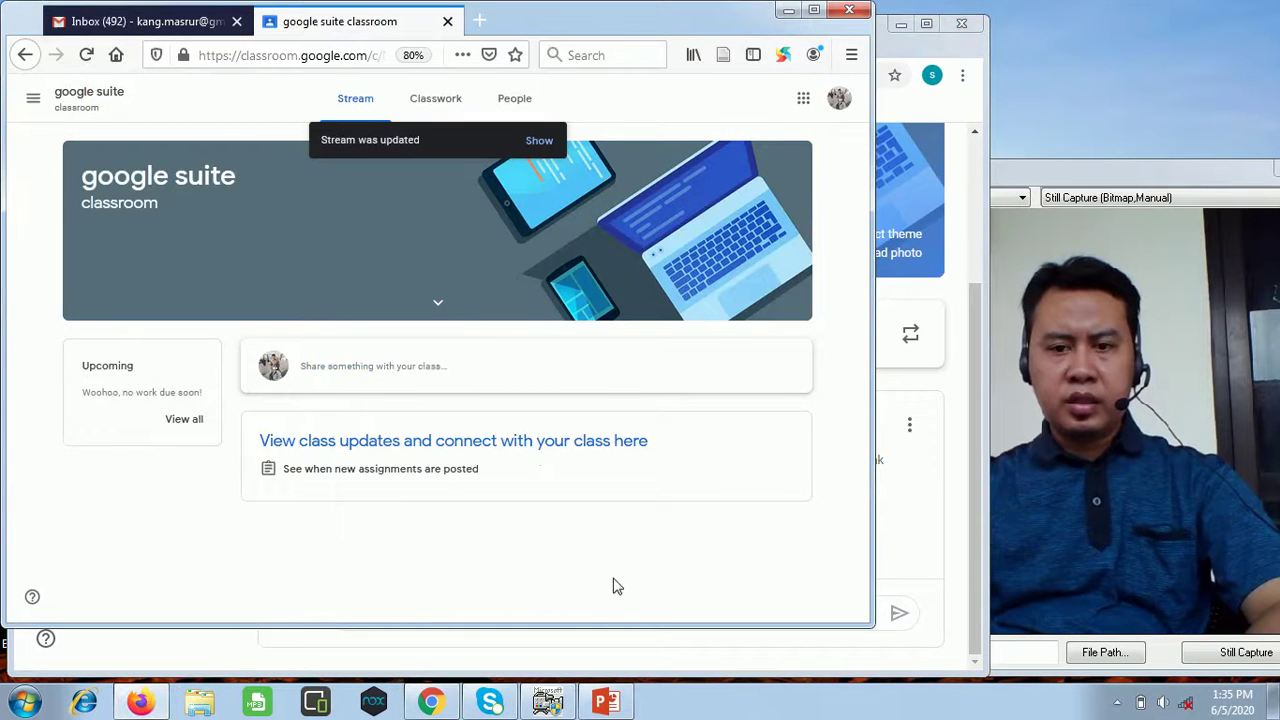
{"action": "left_click", "coordinate": [86, 60]}
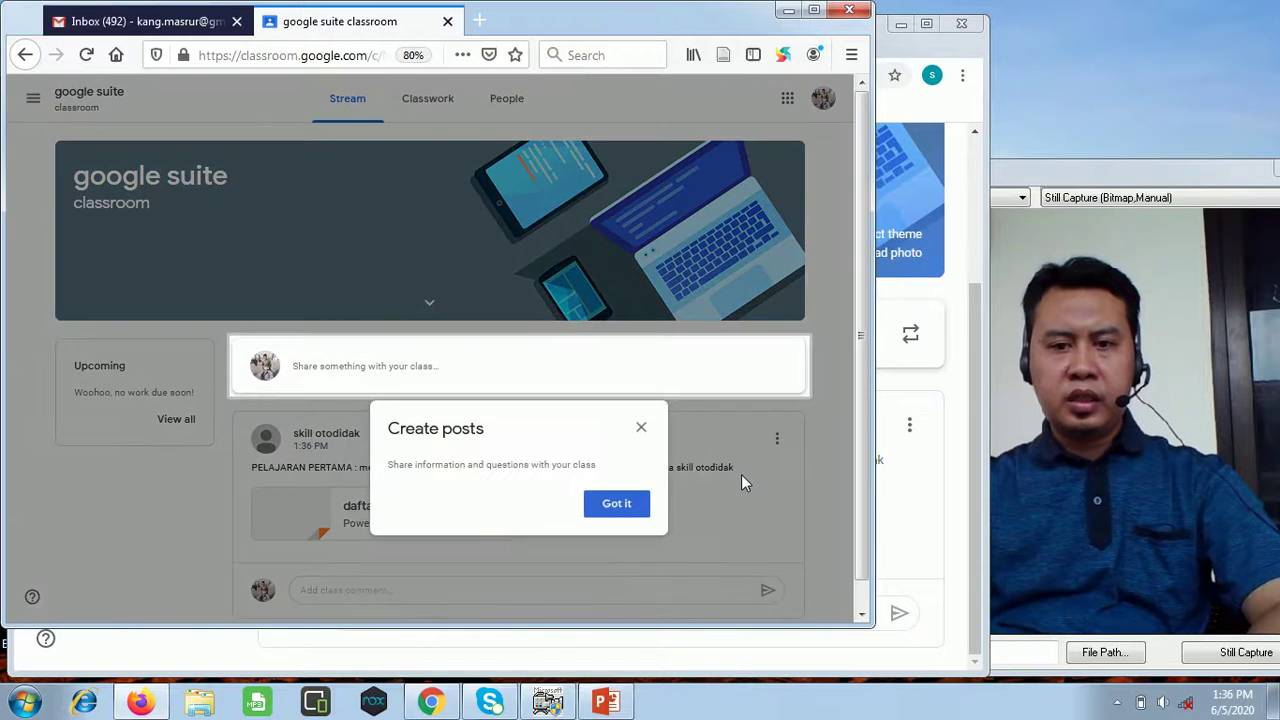
Dismiss the Create posts tip and check the student's Gmail inbox for the new class announcement email.
{"action": "left_click", "coordinate": [620, 504]}
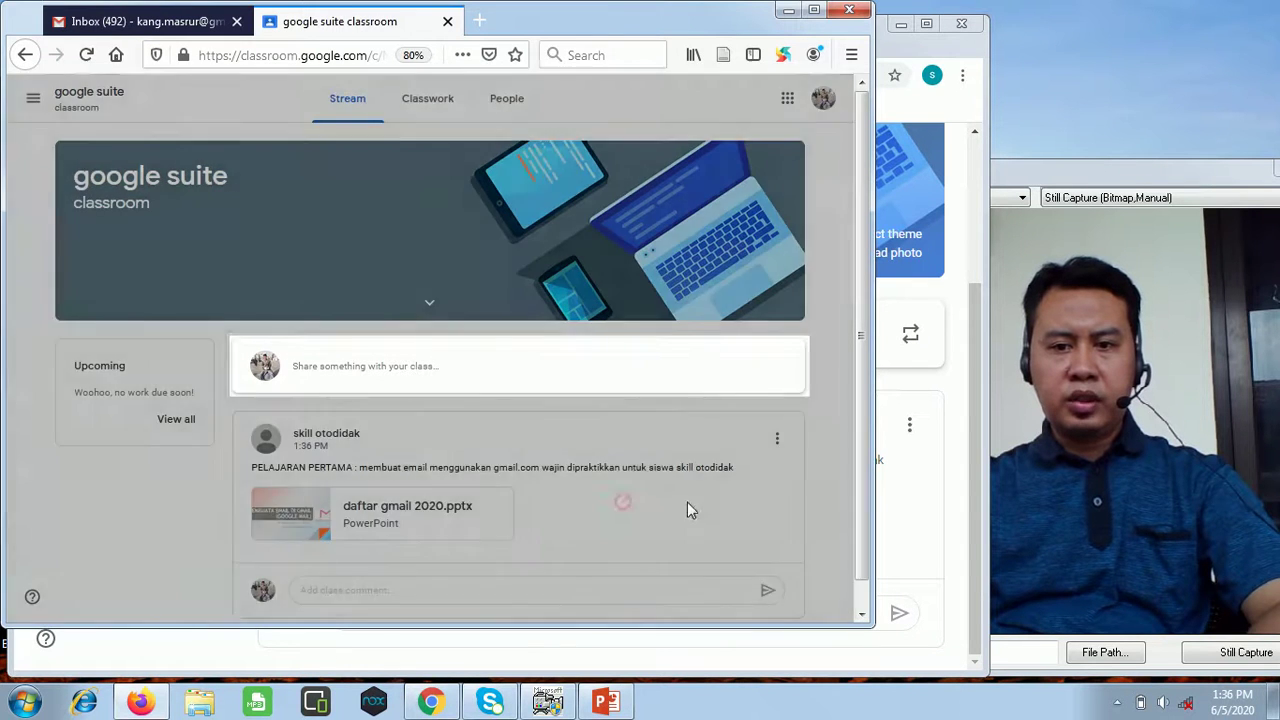
{"action": "left_click", "coordinate": [138, 25]}
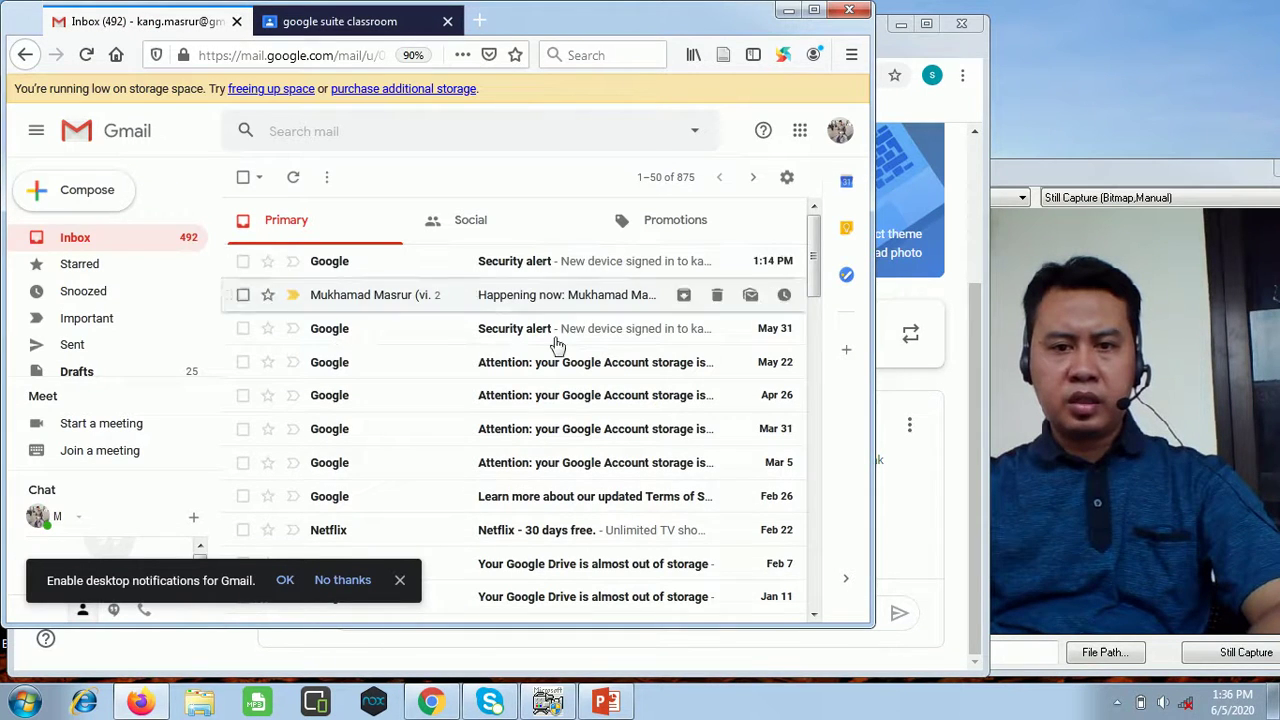
{"action": "left_click", "coordinate": [91, 239]}
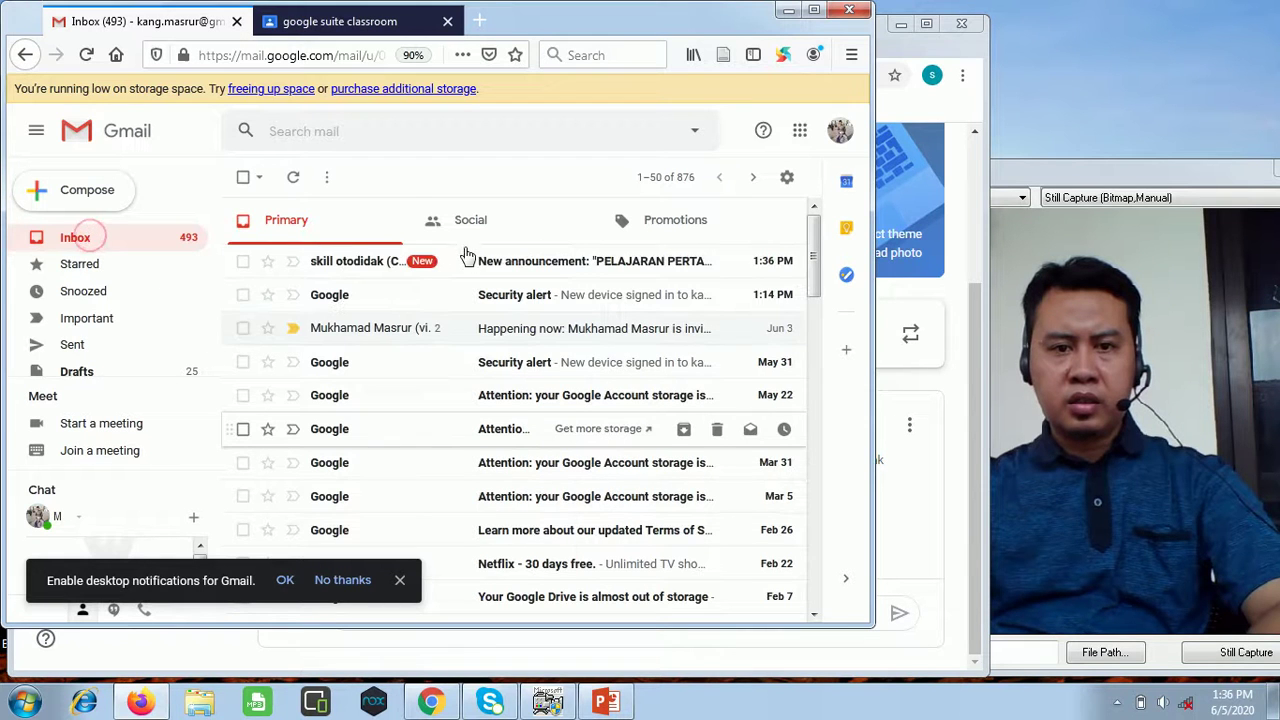
{"action": "left_click", "coordinate": [355, 270]}
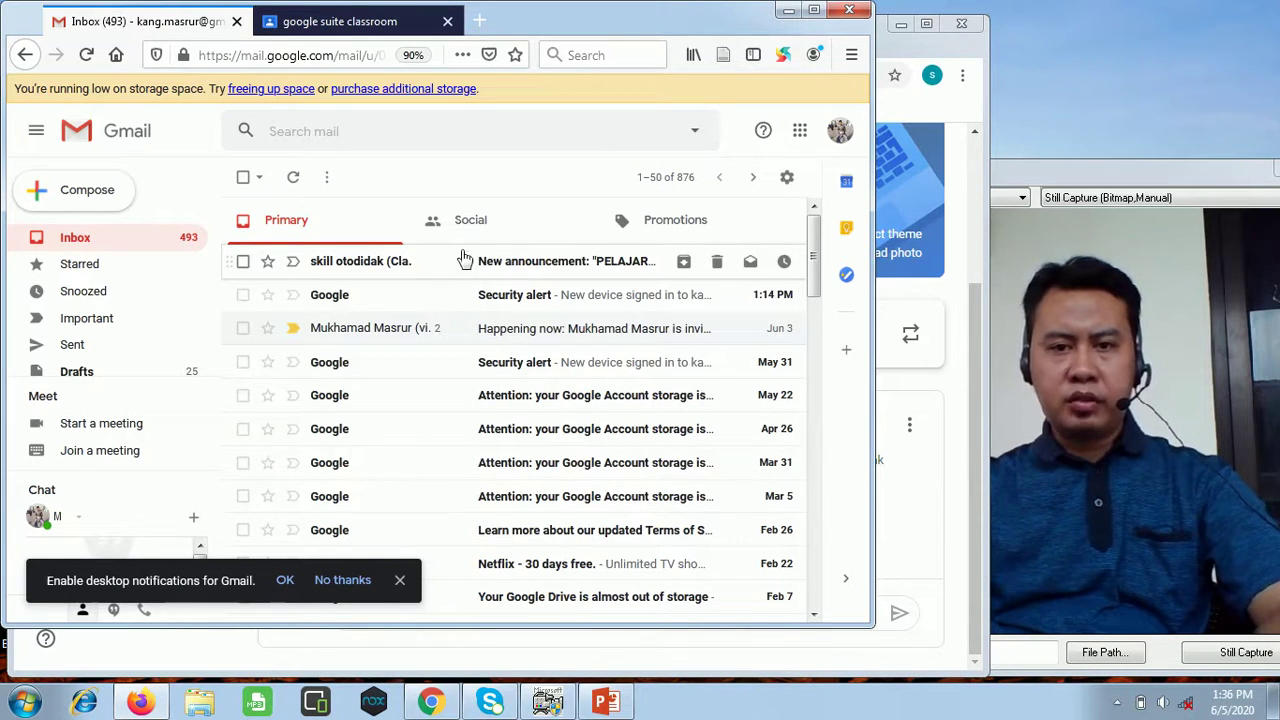
View the published post in the student's Stream, then switch to Chrome and examine it in the teacher's Stream.
{"action": "left_click", "coordinate": [340, 21]}
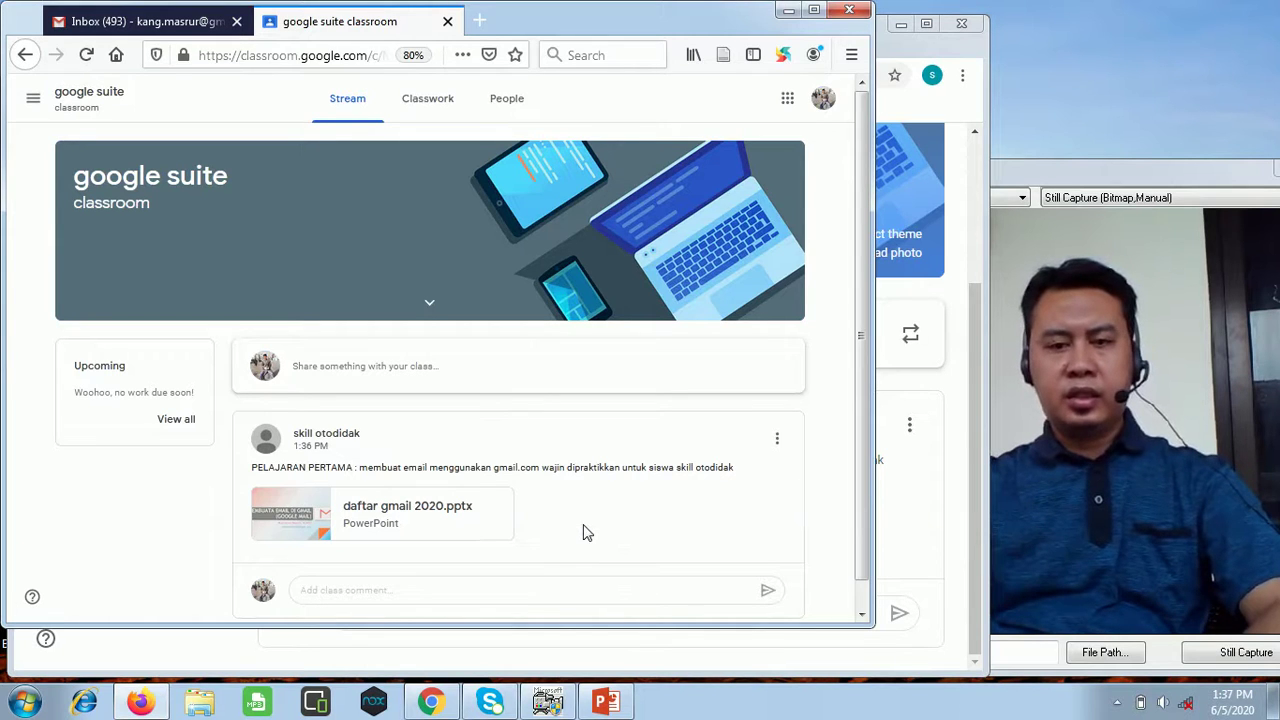
{"action": "scroll", "coordinate": [587, 533], "scroll_direction": "down", "scroll_amount": 1}
{"action": "scroll", "coordinate": [587, 533], "scroll_direction": "up", "scroll_amount": 1}
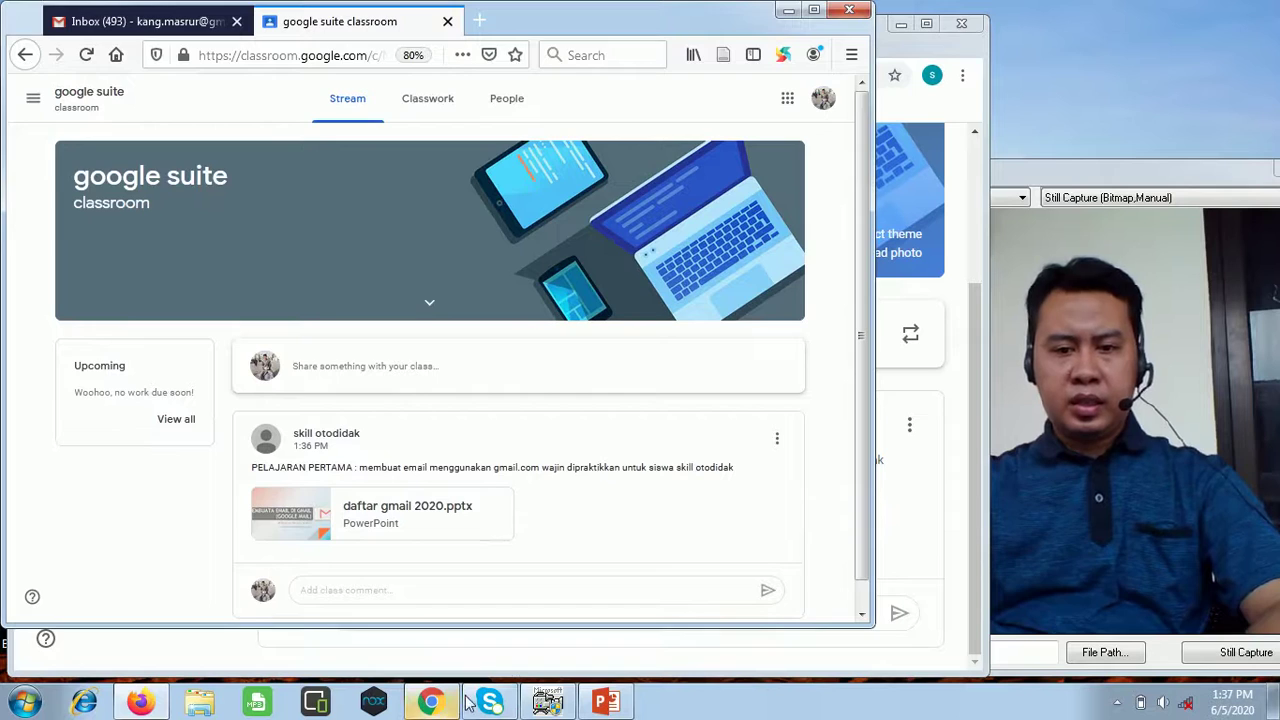
{"action": "left_click", "coordinate": [432, 704]}
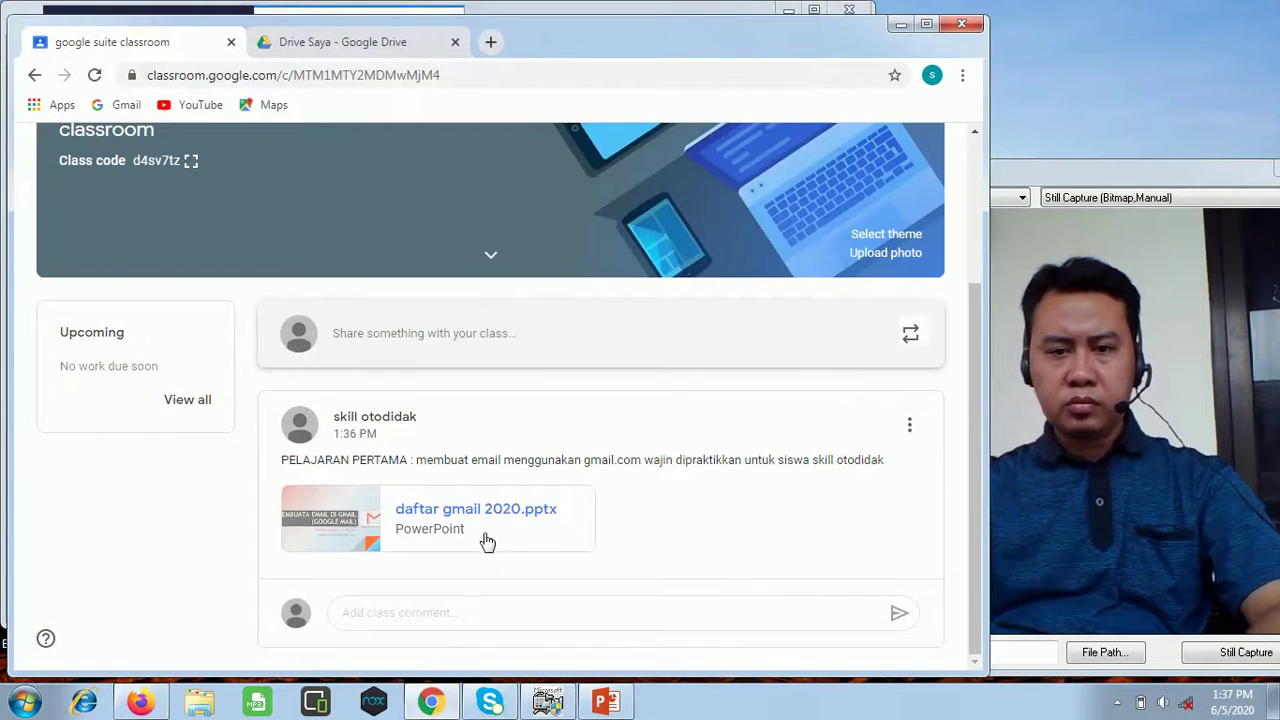
{"action": "scroll", "coordinate": [505, 525], "scroll_direction": "up", "scroll_amount": 3}
{"action": "scroll", "coordinate": [505, 525], "scroll_direction": "down", "scroll_amount": 3}
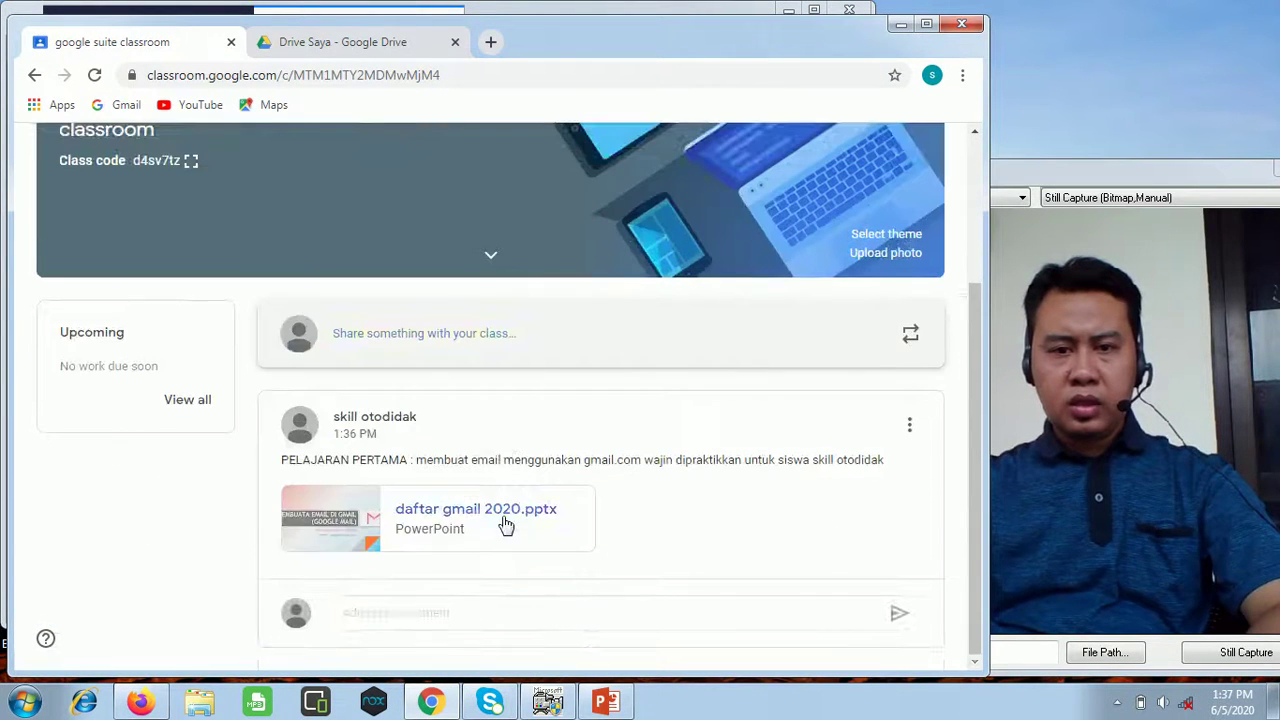
Check the "Terapkan / apply" slide in PowerPoint, then switch back to Chrome and look over the class Stream.
{"action": "left_click", "coordinate": [606, 703]}
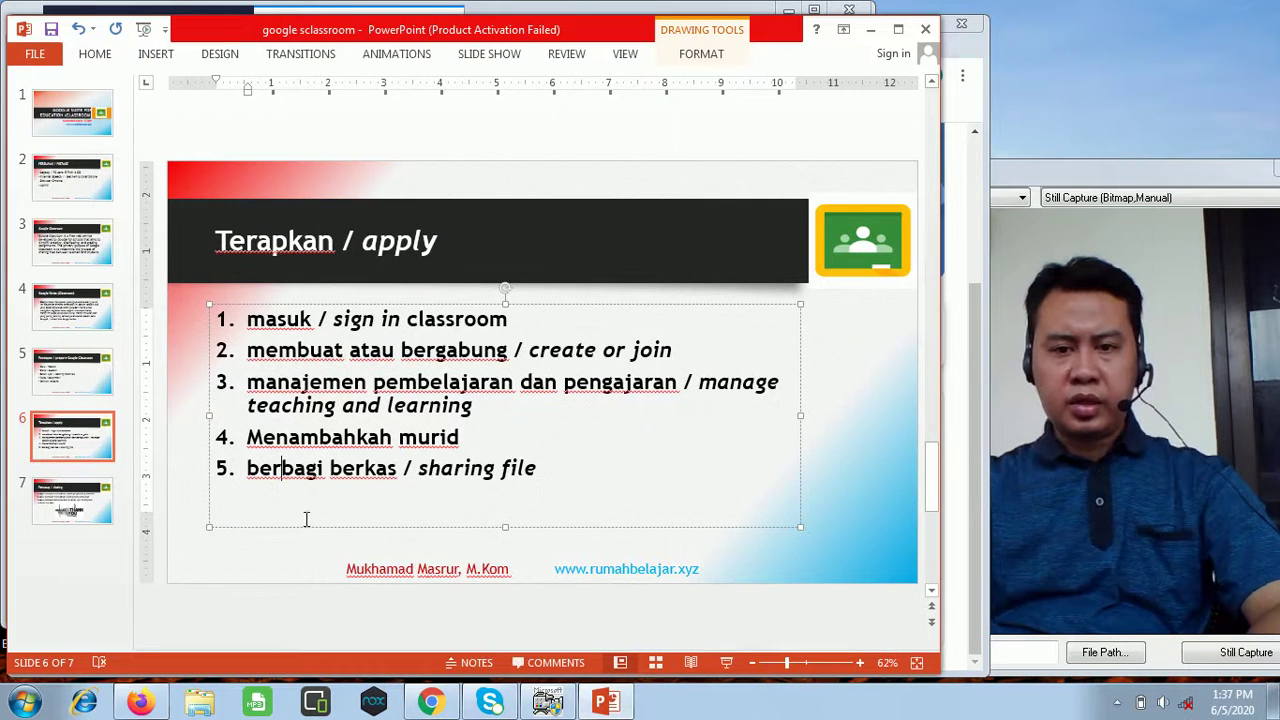
{"action": "left_click", "coordinate": [431, 703]}
{"action": "scroll", "coordinate": [571, 482], "scroll_direction": "up", "scroll_amount": 3}
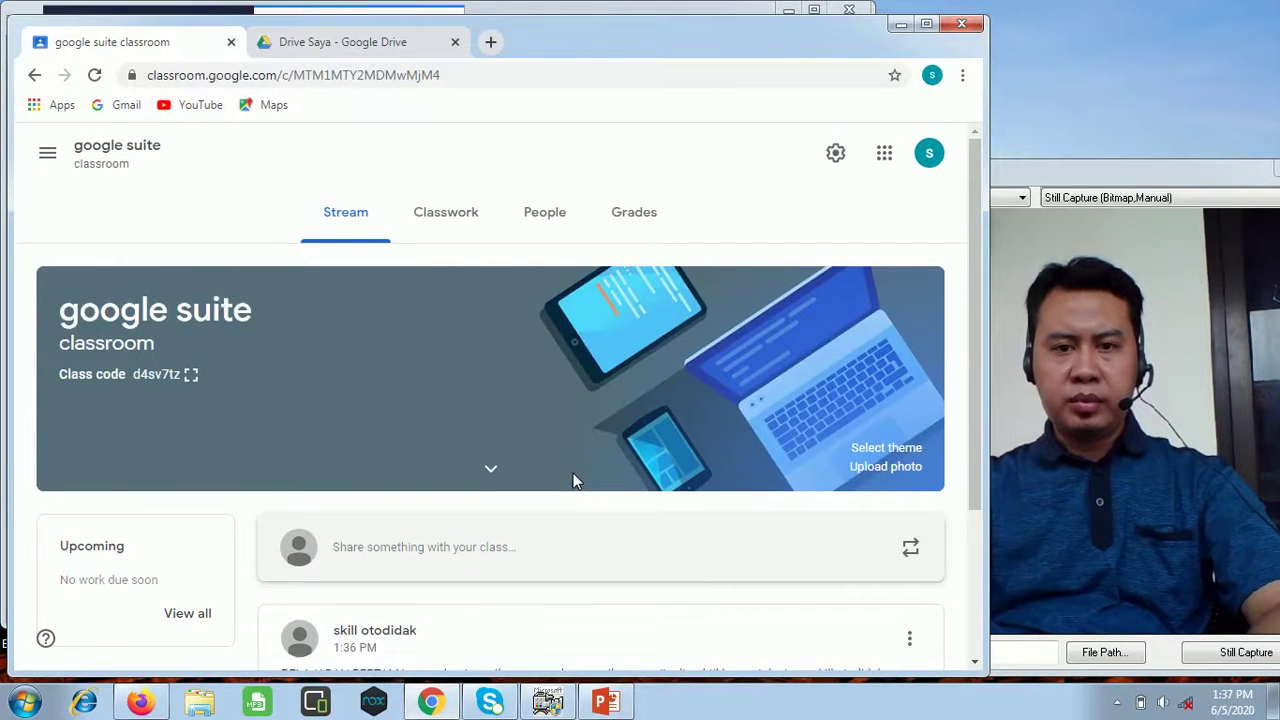
{"action": "scroll", "coordinate": [573, 481], "scroll_direction": "down", "scroll_amount": 2}
{"action": "scroll", "coordinate": [573, 481], "scroll_direction": "up", "scroll_amount": 2}
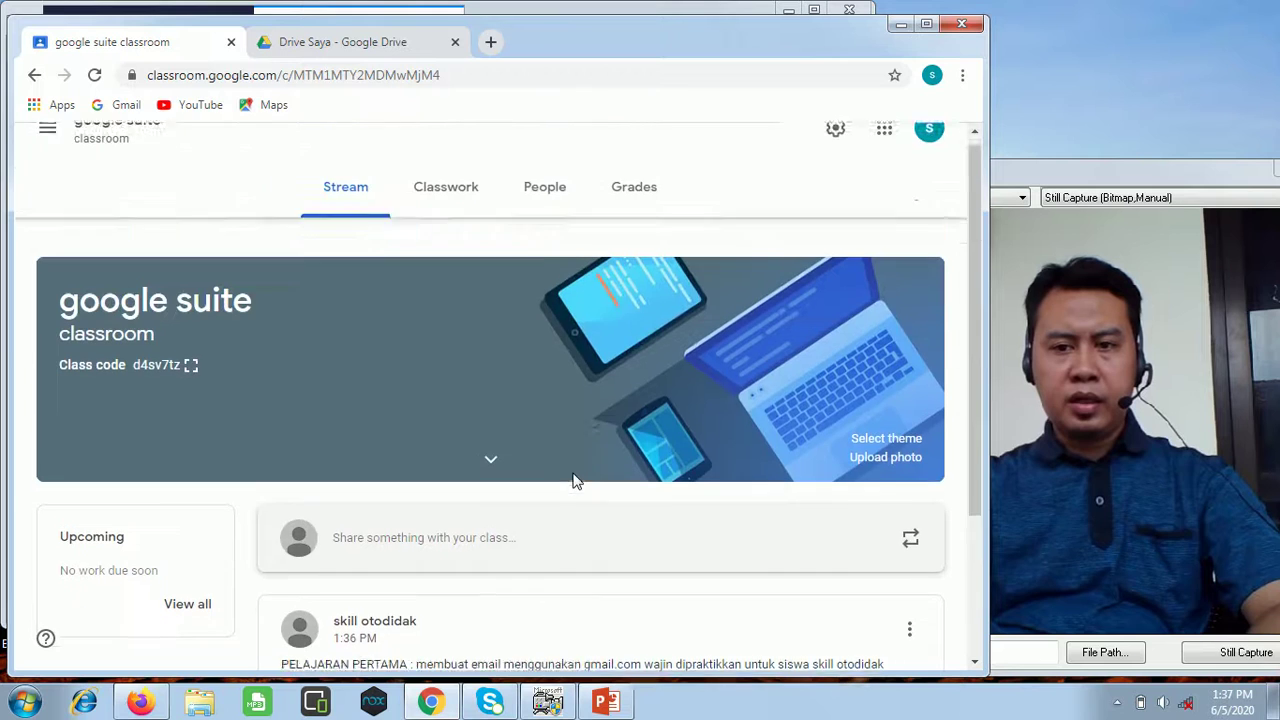
Dismiss the desktop notification prompt in Google Drive and return to the attached file in the class Stream.
{"action": "left_click", "coordinate": [310, 45]}
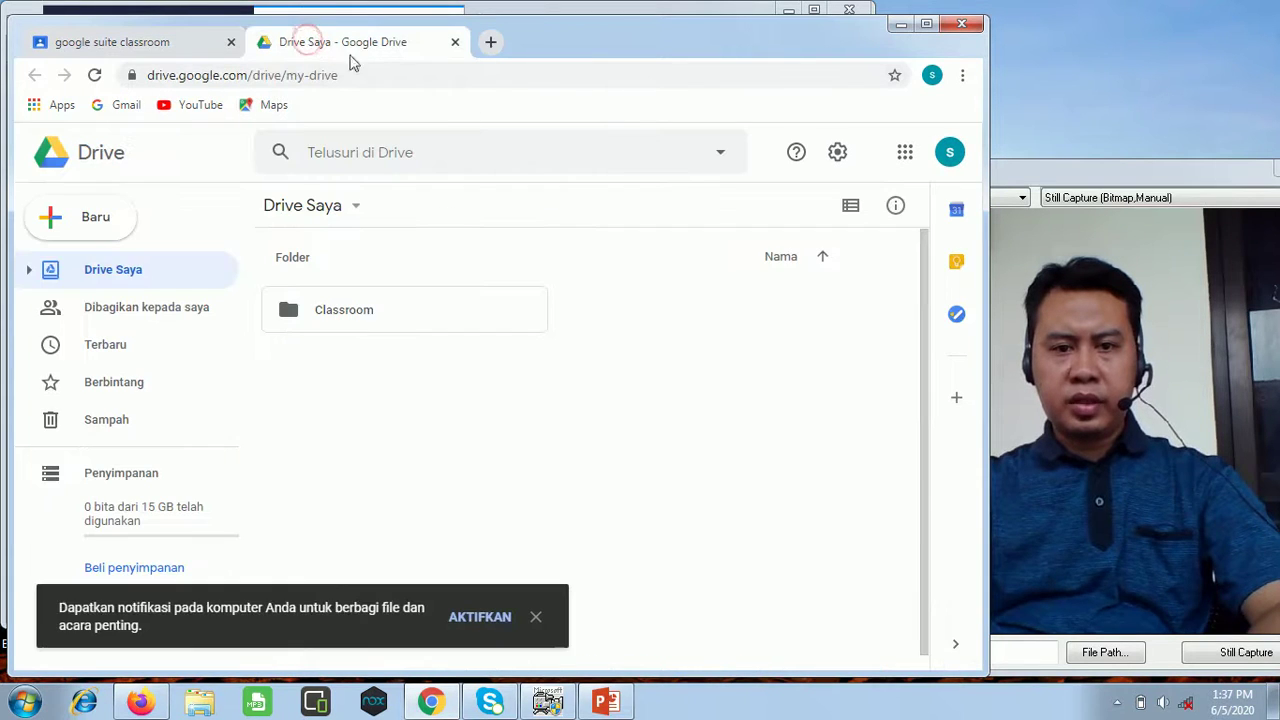
{"action": "left_click", "coordinate": [536, 618]}
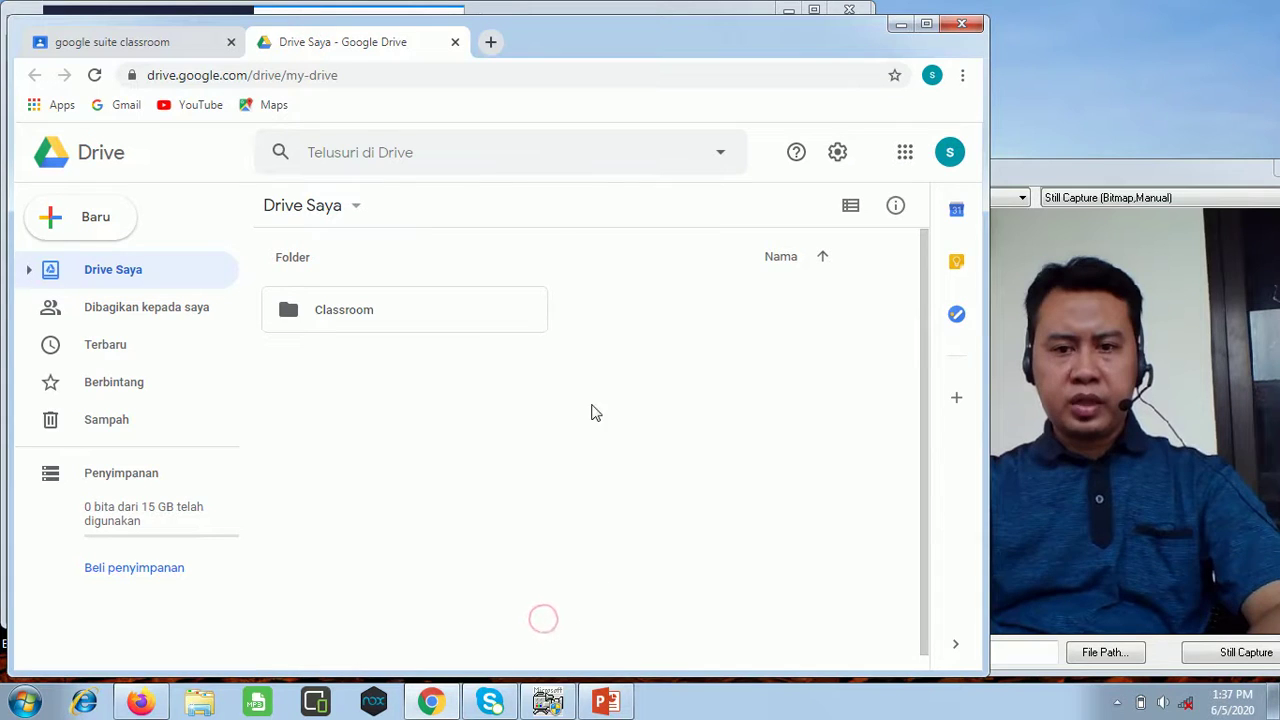
{"action": "left_click", "coordinate": [95, 45]}
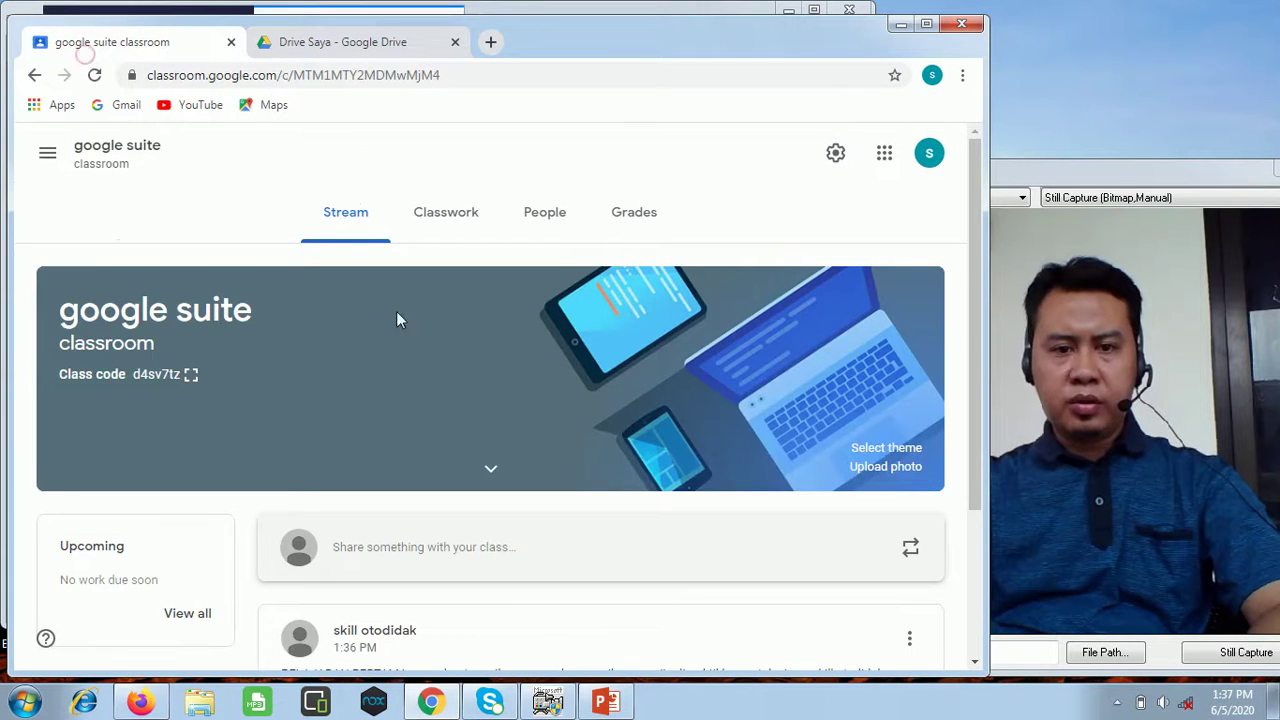
{"action": "scroll", "coordinate": [543, 609], "scroll_direction": "down", "scroll_amount": 3}
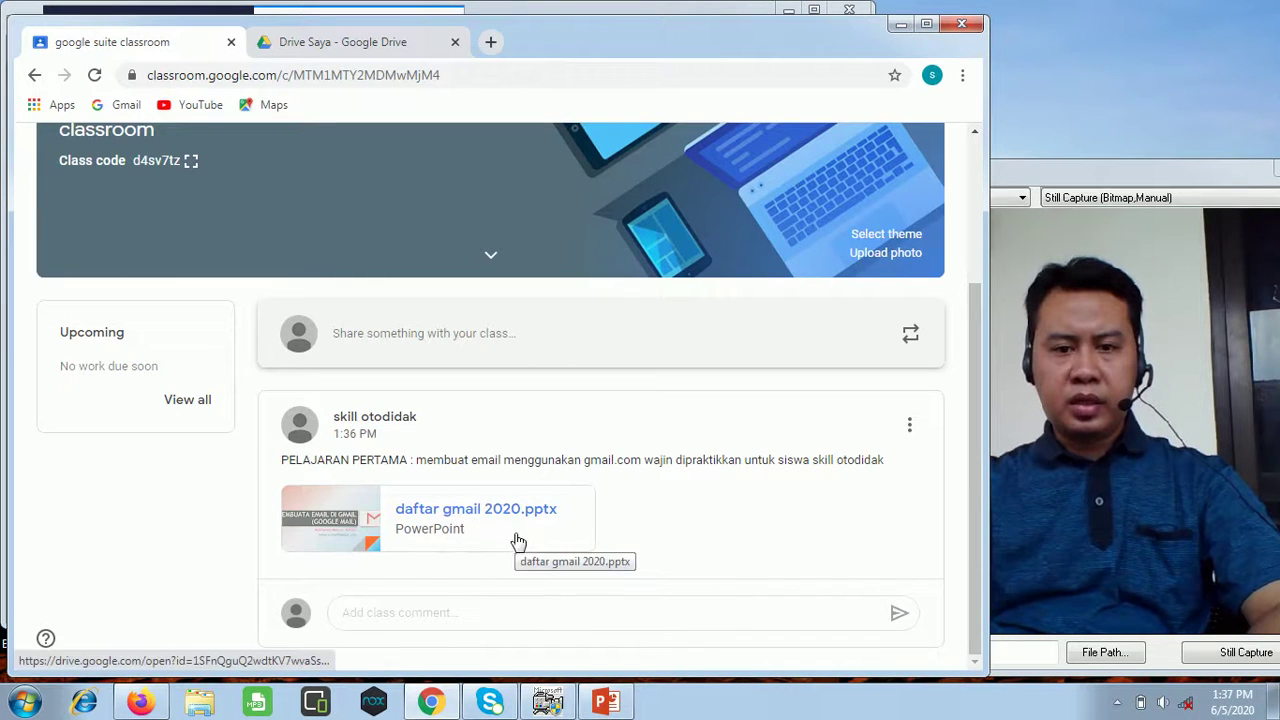
Open the "google suite classroom" folder inside the Classroom folder in Google Drive.
{"action": "left_click", "coordinate": [343, 43]}
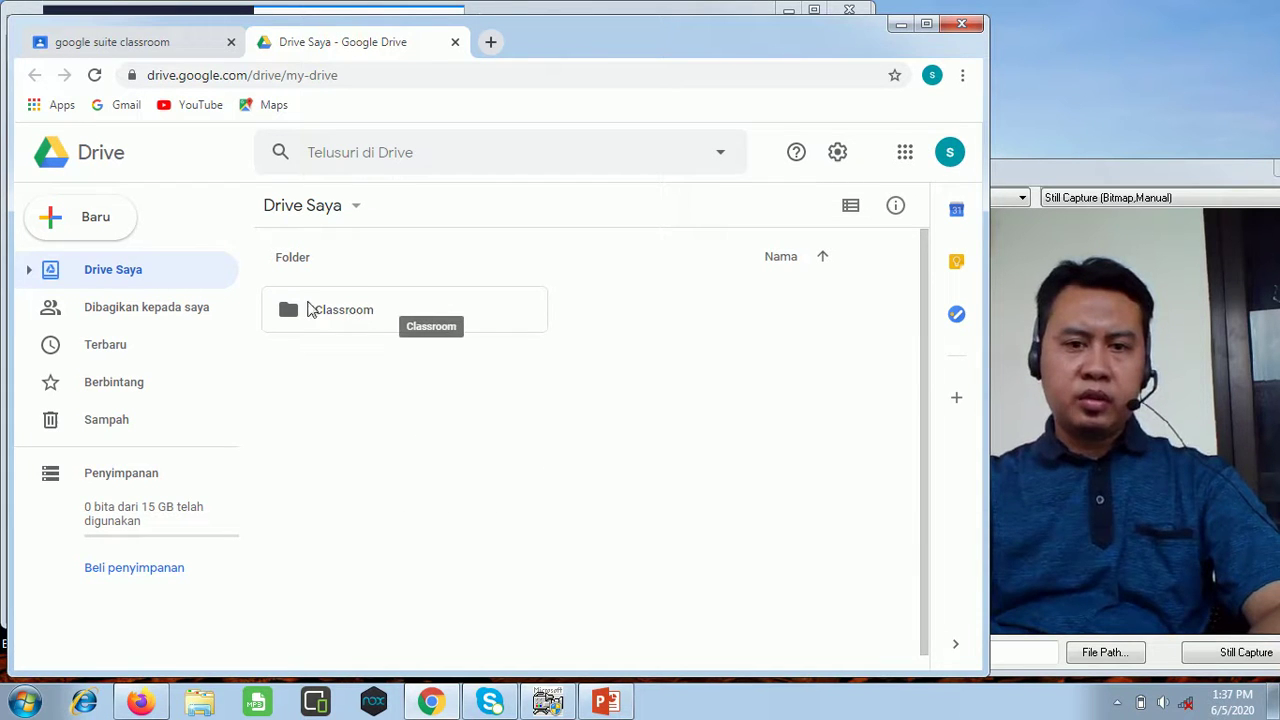
{"action": "double_click", "coordinate": [341, 307]}
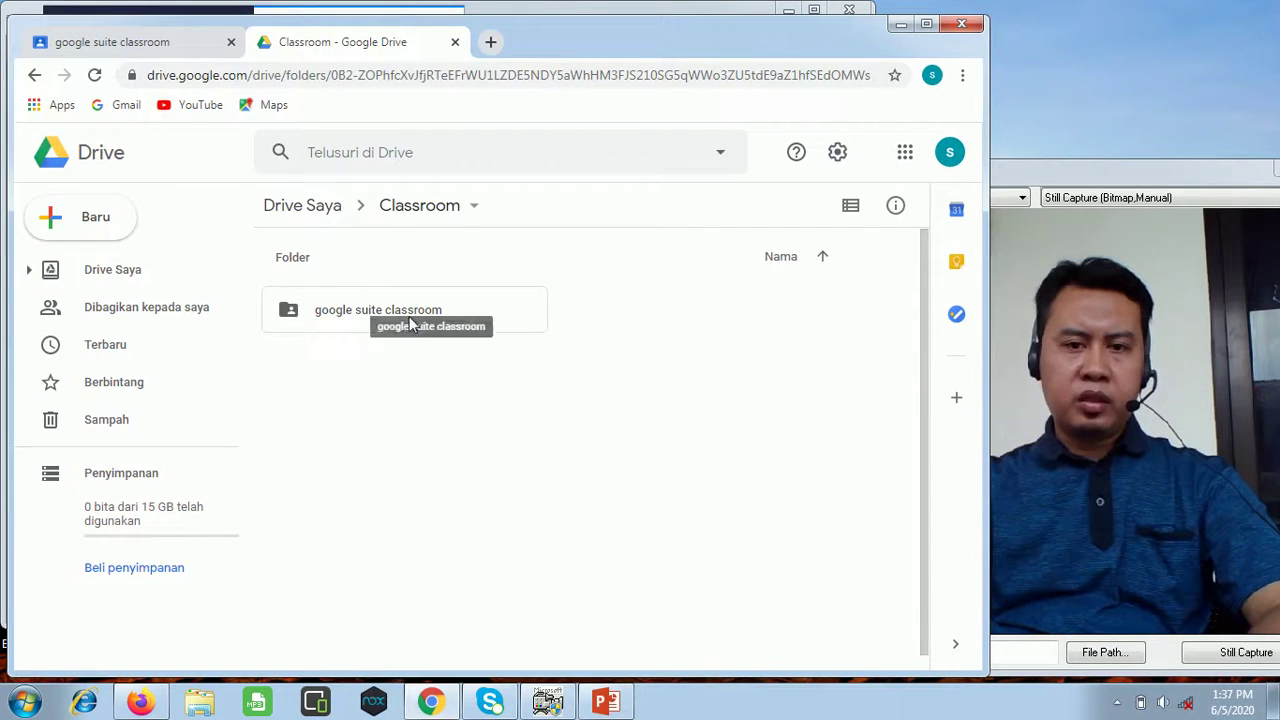
{"action": "double_click", "coordinate": [416, 322]}
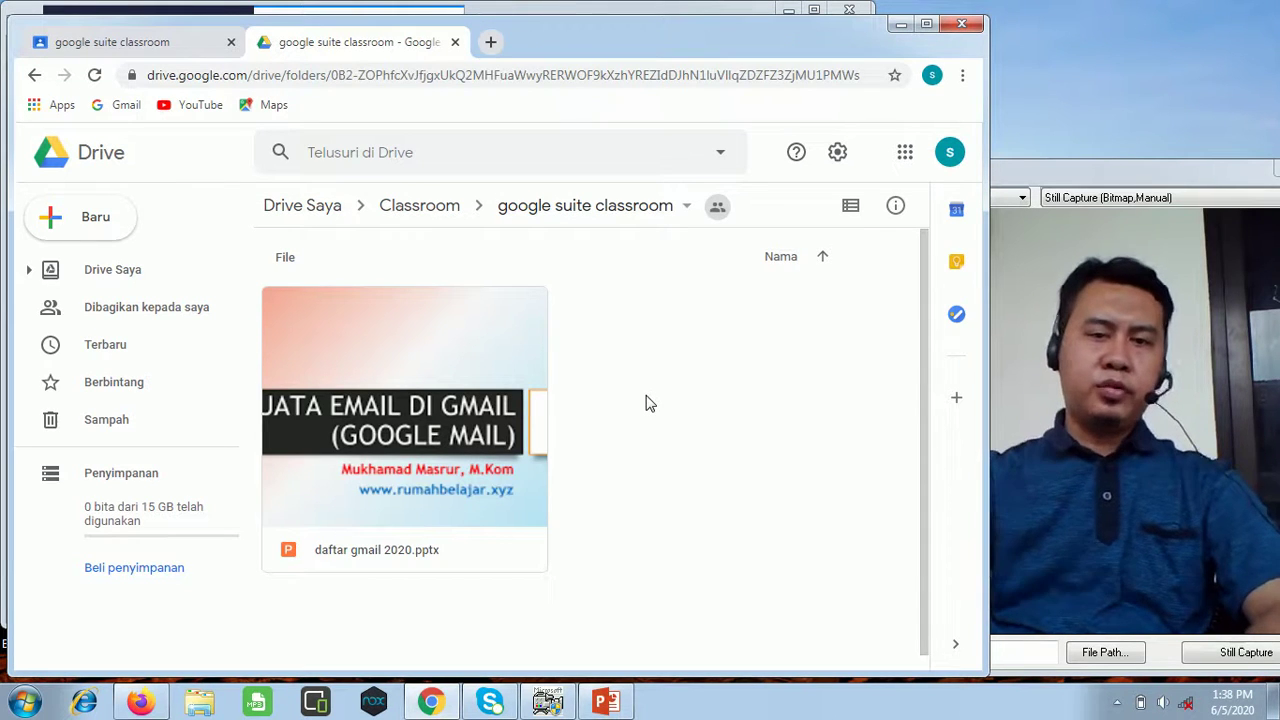
Preview daftar gmail 2020.pptx in Drive, check its additional file actions, and close the preview.
{"action": "double_click", "coordinate": [425, 405]}
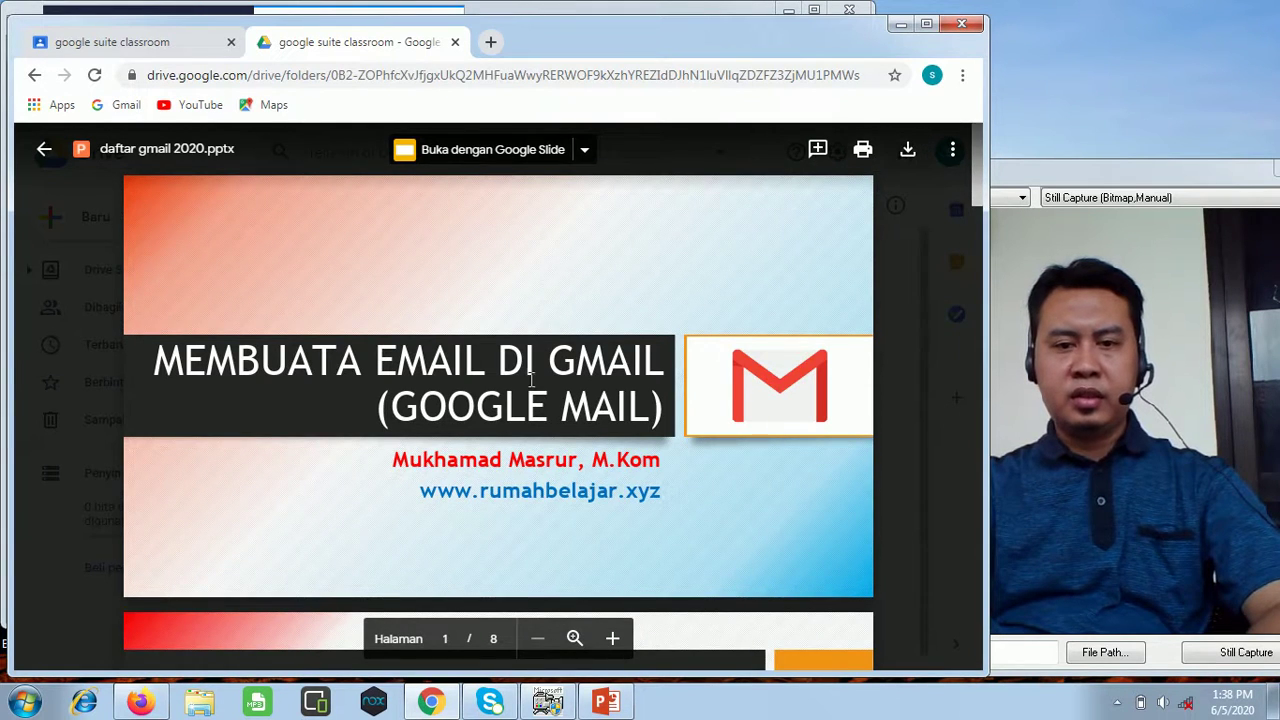
{"action": "scroll", "coordinate": [531, 378], "scroll_direction": "down", "scroll_amount": 5}
{"action": "scroll", "coordinate": [571, 495], "scroll_direction": "up", "scroll_amount": 5}
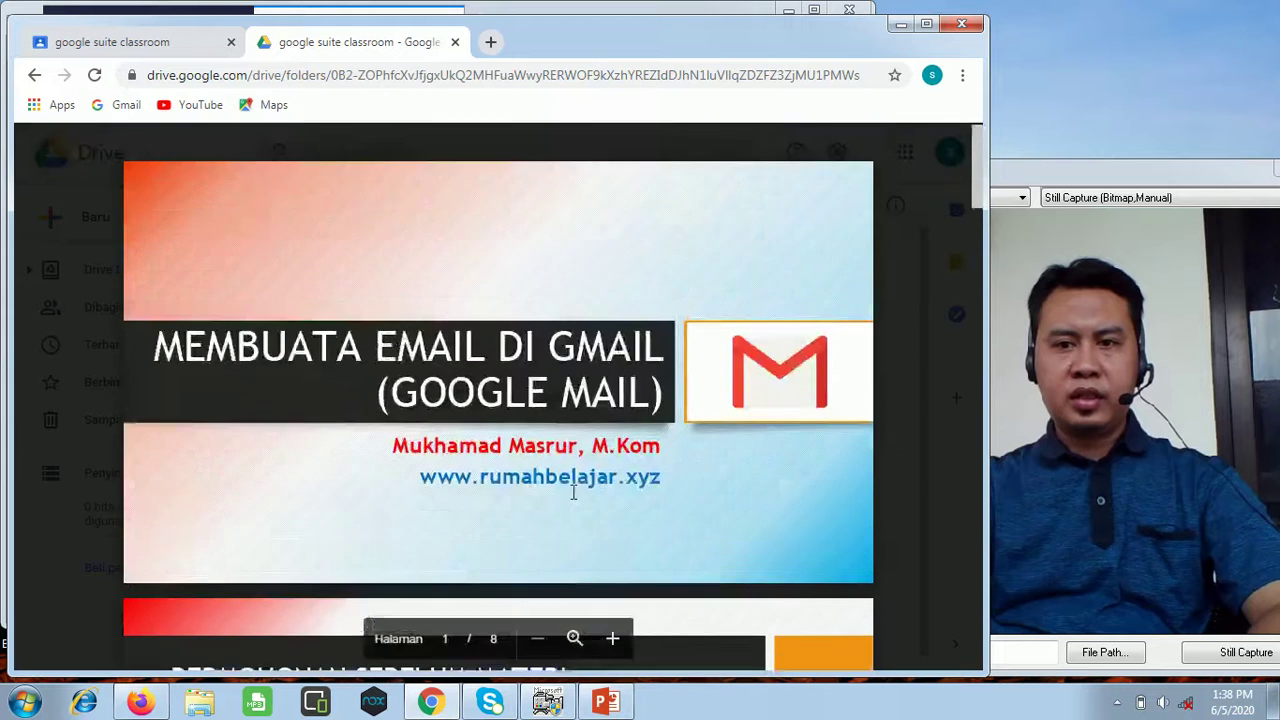
{"action": "left_click", "coordinate": [953, 152]}
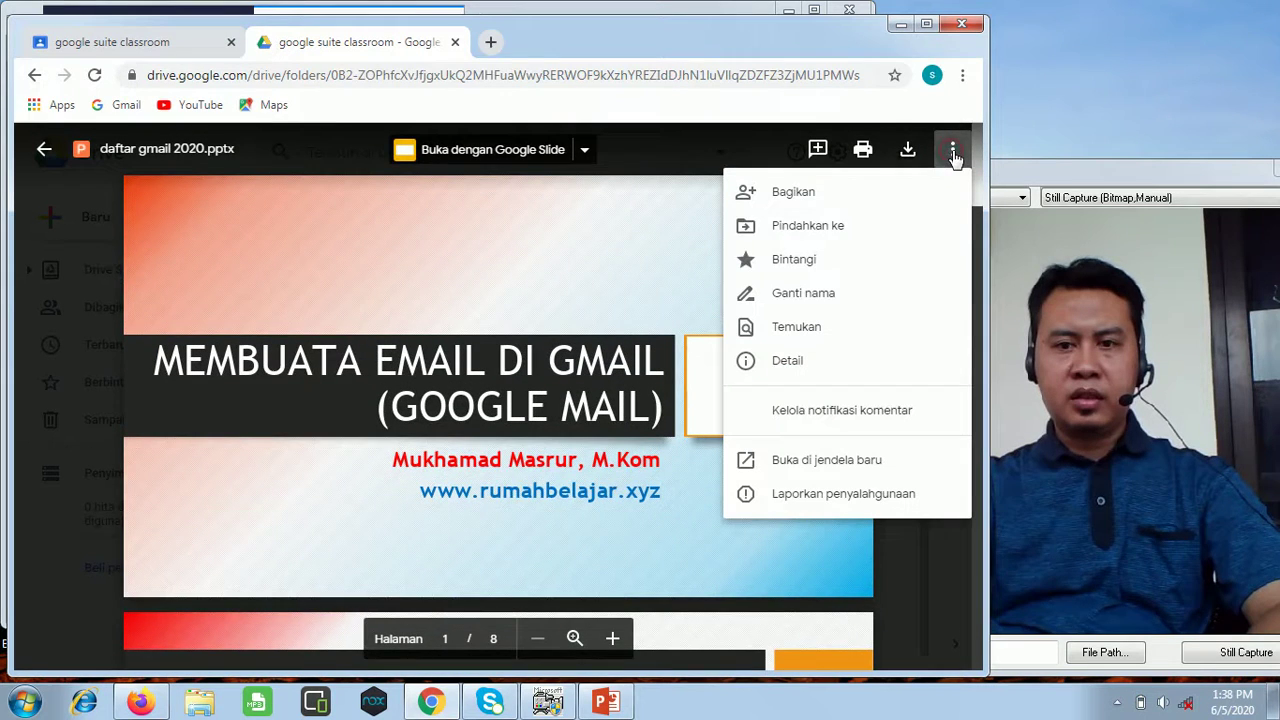
{"action": "left_click", "coordinate": [413, 309]}
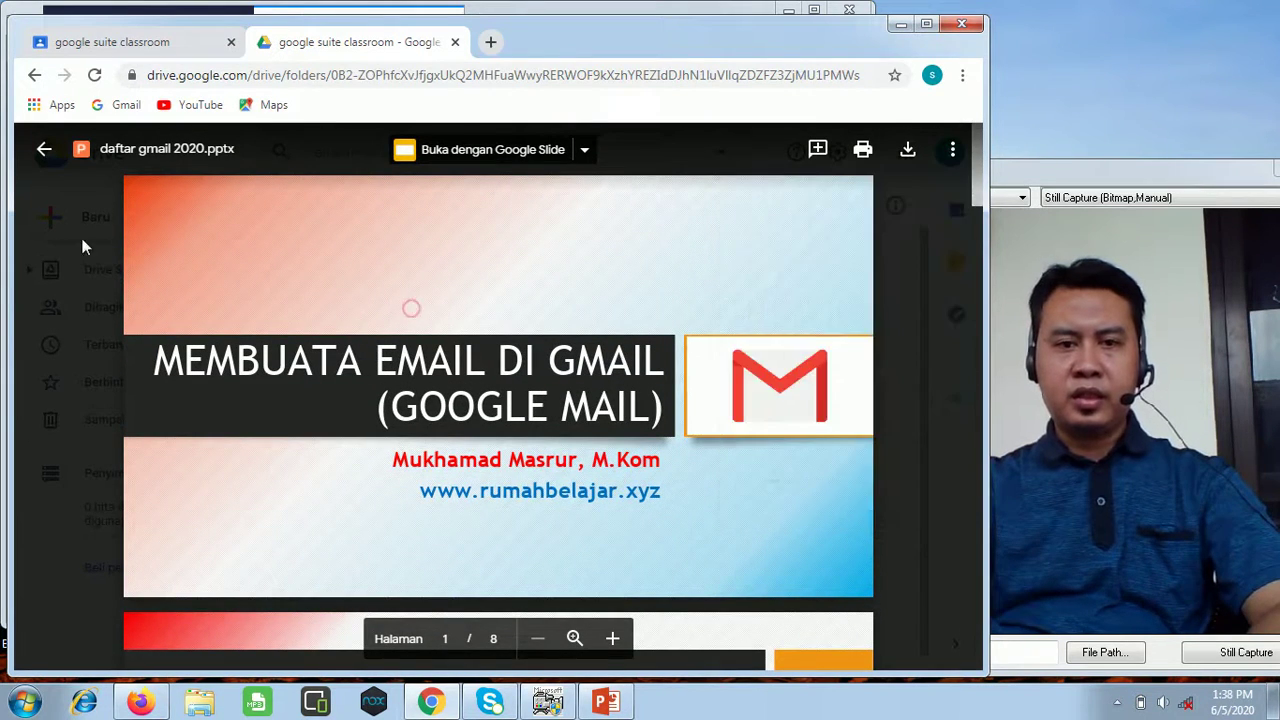
{"action": "left_click", "coordinate": [37, 155]}
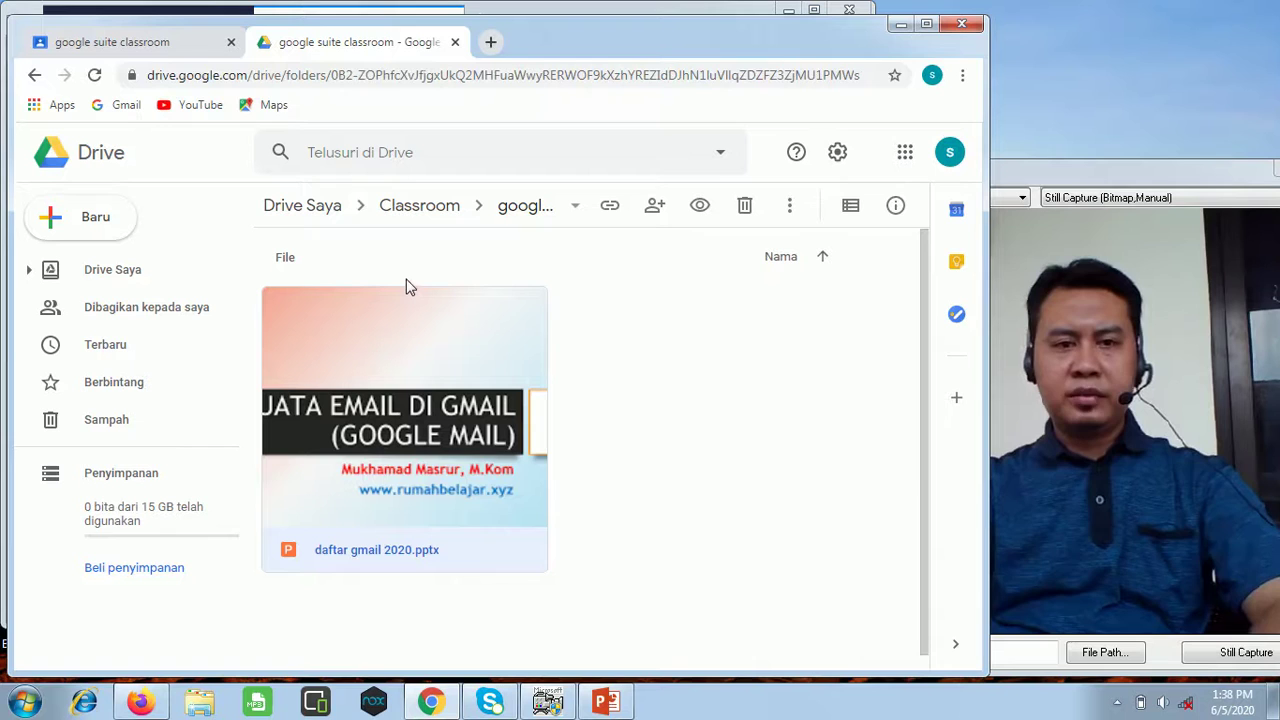
Compare the file attached to the class Stream post with the one stored in the class's Drive folder.
{"action": "left_click", "coordinate": [143, 41]}
{"action": "scroll", "coordinate": [381, 357], "scroll_direction": "up", "scroll_amount": 2}
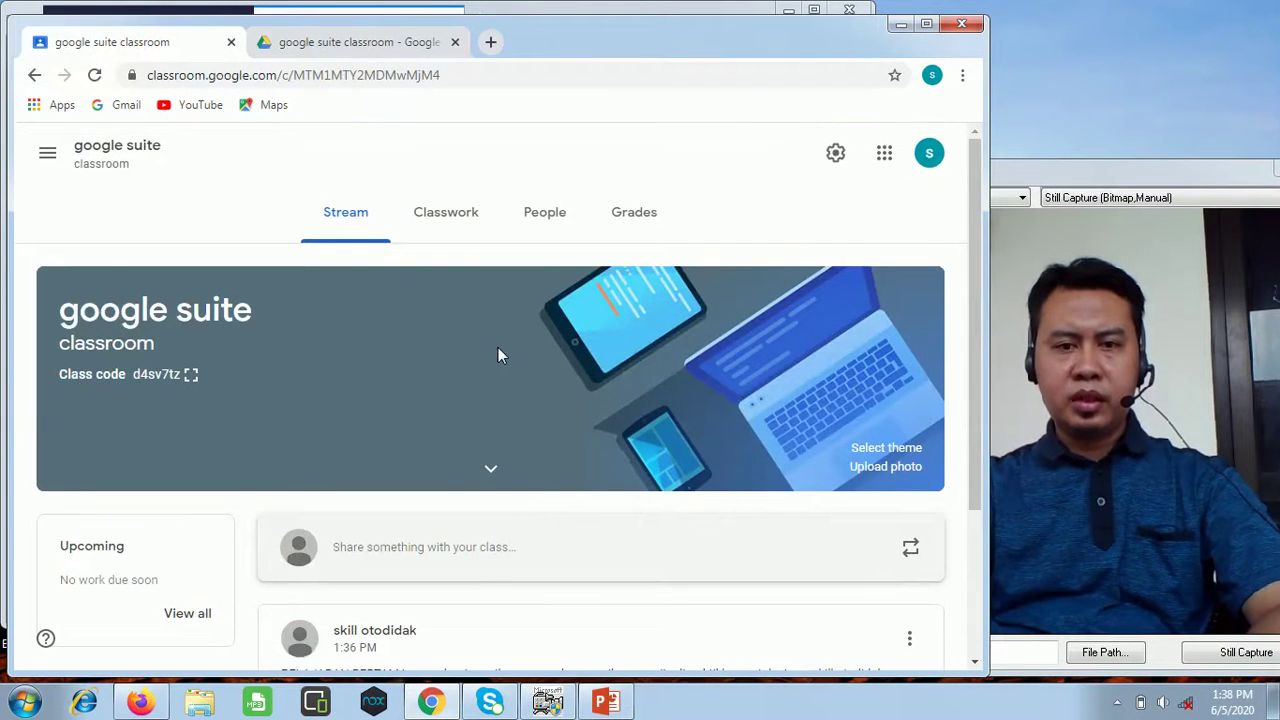
{"action": "scroll", "coordinate": [503, 364], "scroll_direction": "down", "scroll_amount": 2}
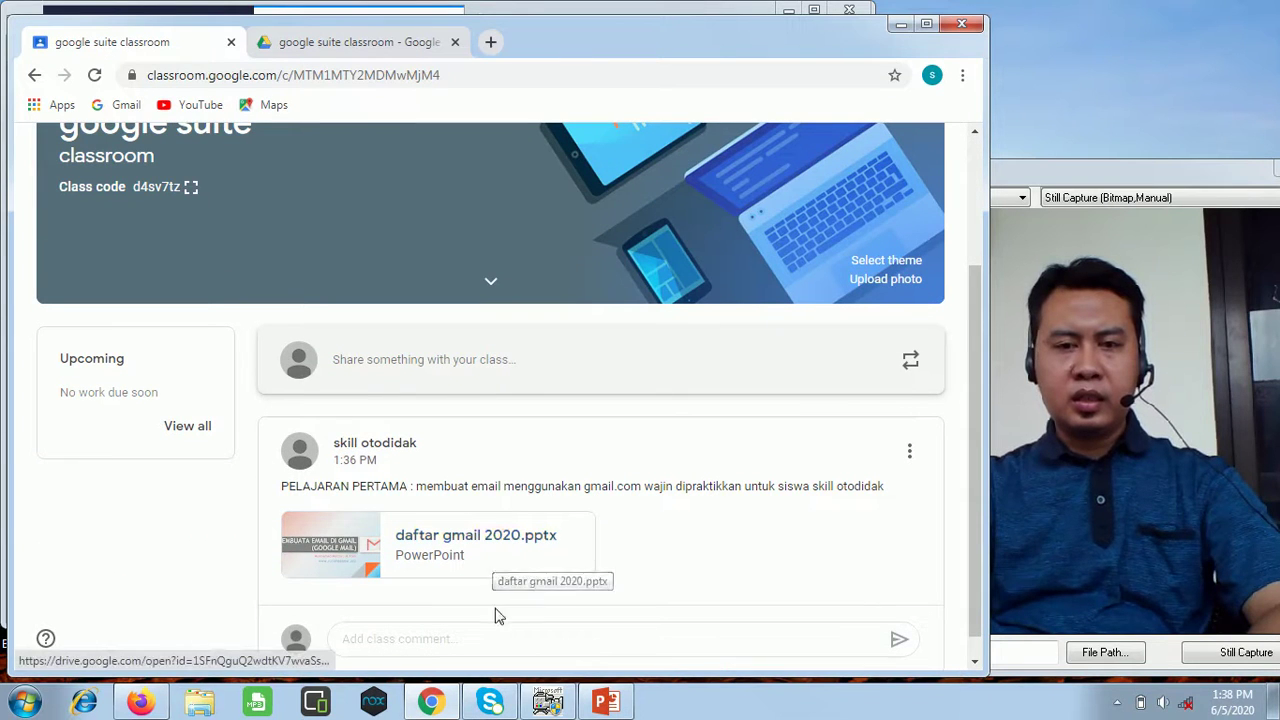
{"action": "left_click", "coordinate": [357, 42]}
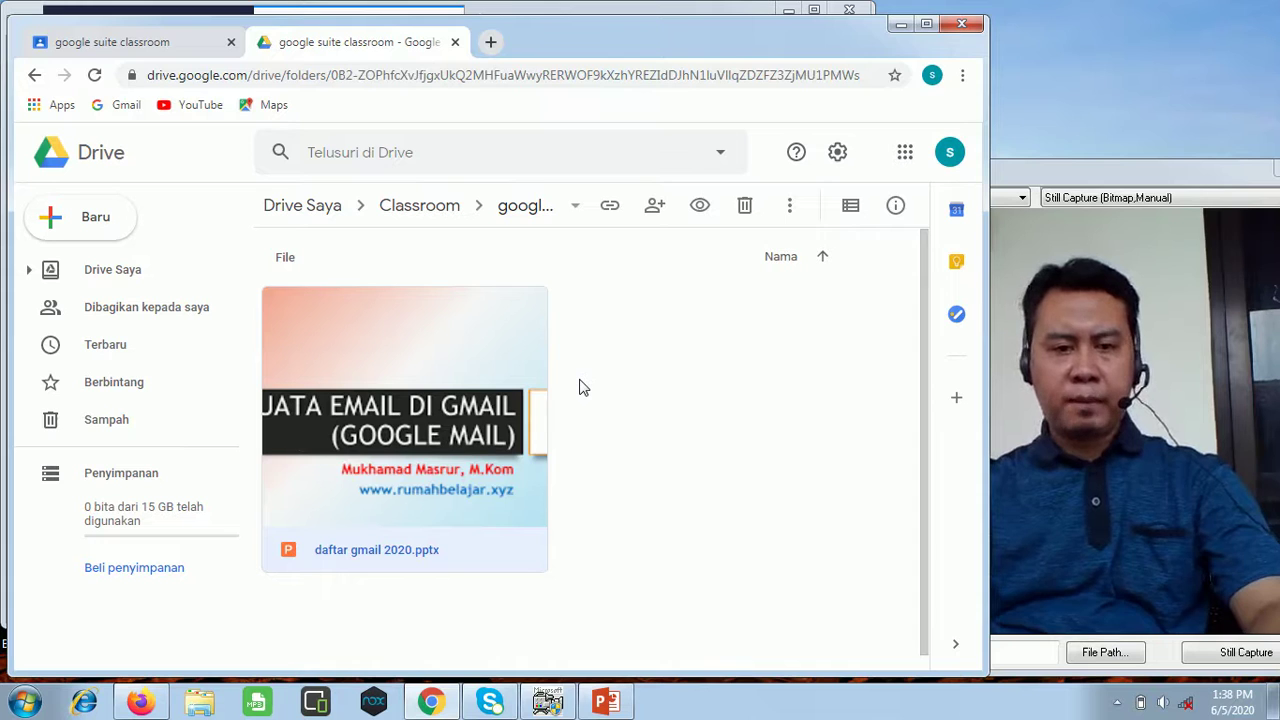
Go back to the top level of Drive Saya, then return to the beginning of the class Stream page.
{"action": "left_click", "coordinate": [280, 207]}
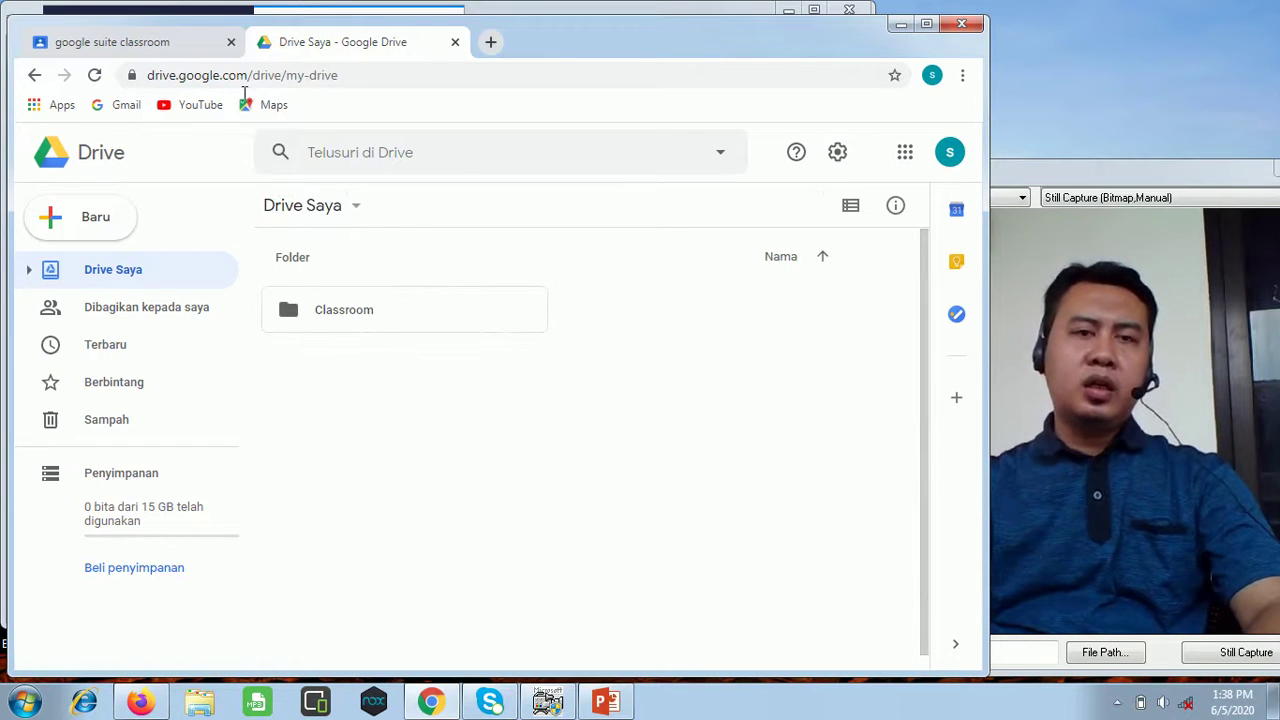
{"action": "left_click", "coordinate": [155, 42]}
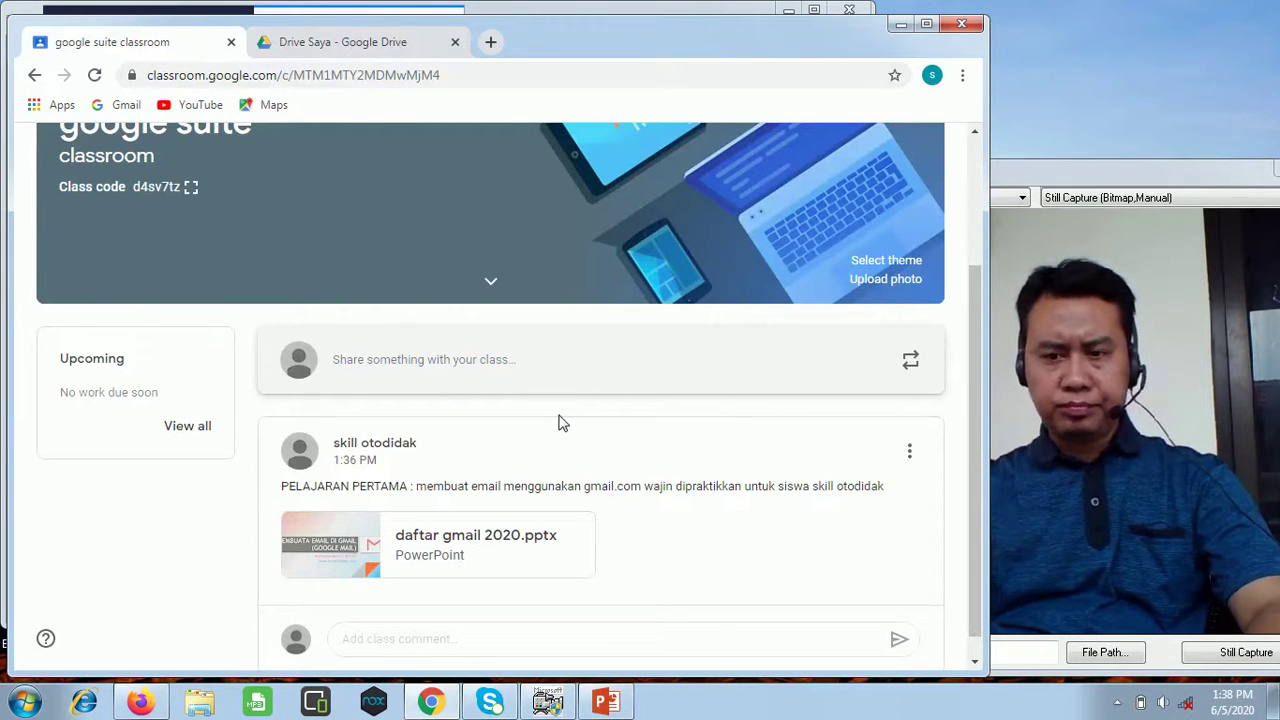
{"action": "scroll", "coordinate": [558, 420], "scroll_direction": "up", "scroll_amount": 2}
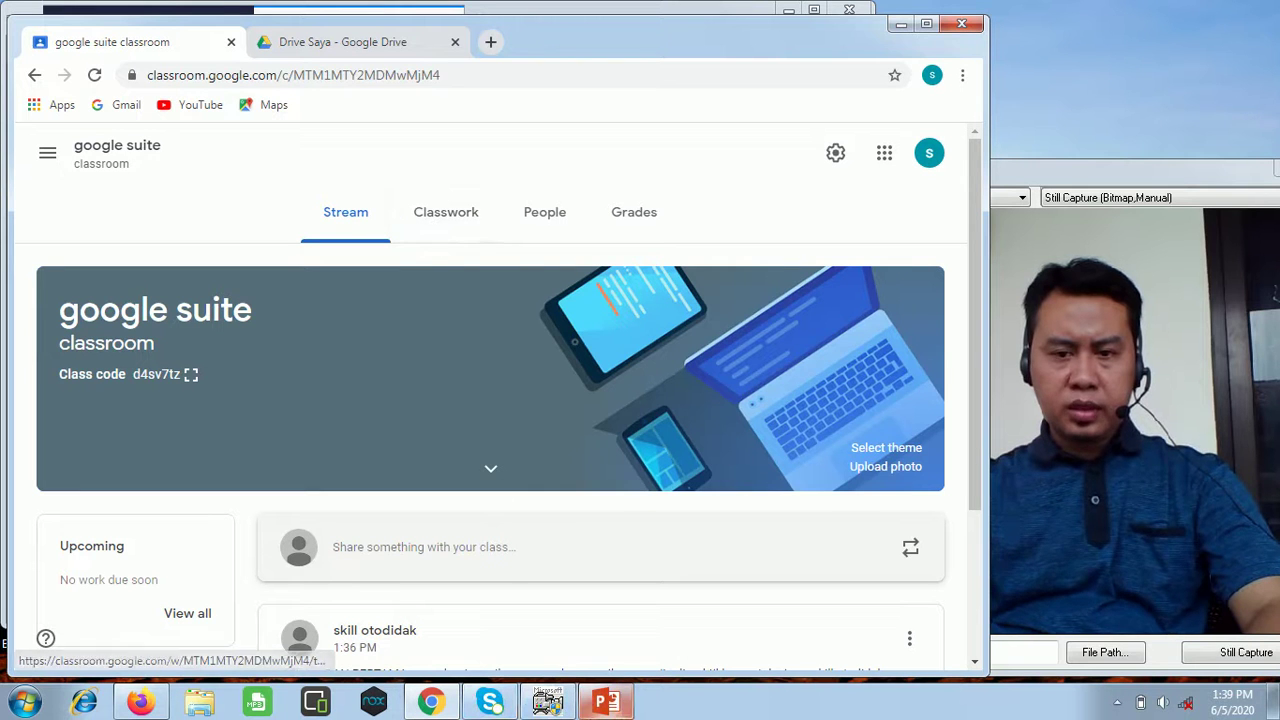
Review the "Persiapan / prepare Google Classroom" slide in PowerPoint, then switch back to Chrome.
{"action": "left_click", "coordinate": [606, 700]}
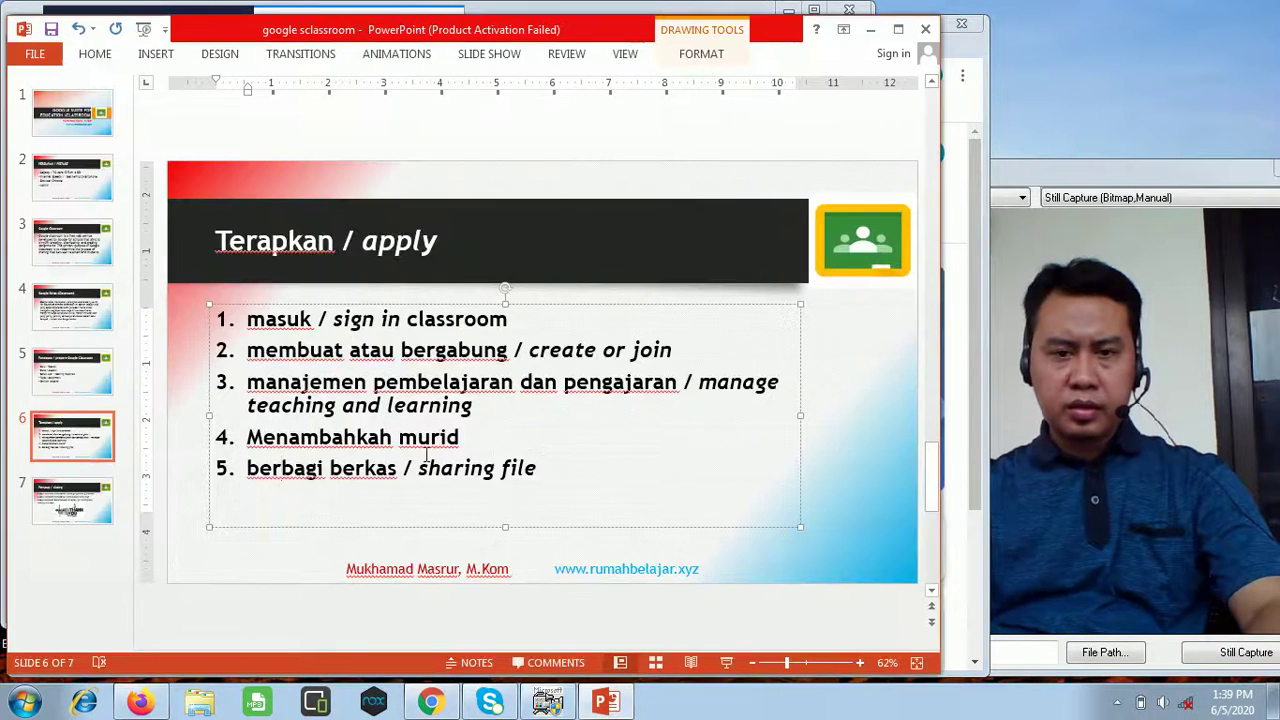
{"action": "left_click", "coordinate": [72, 372]}
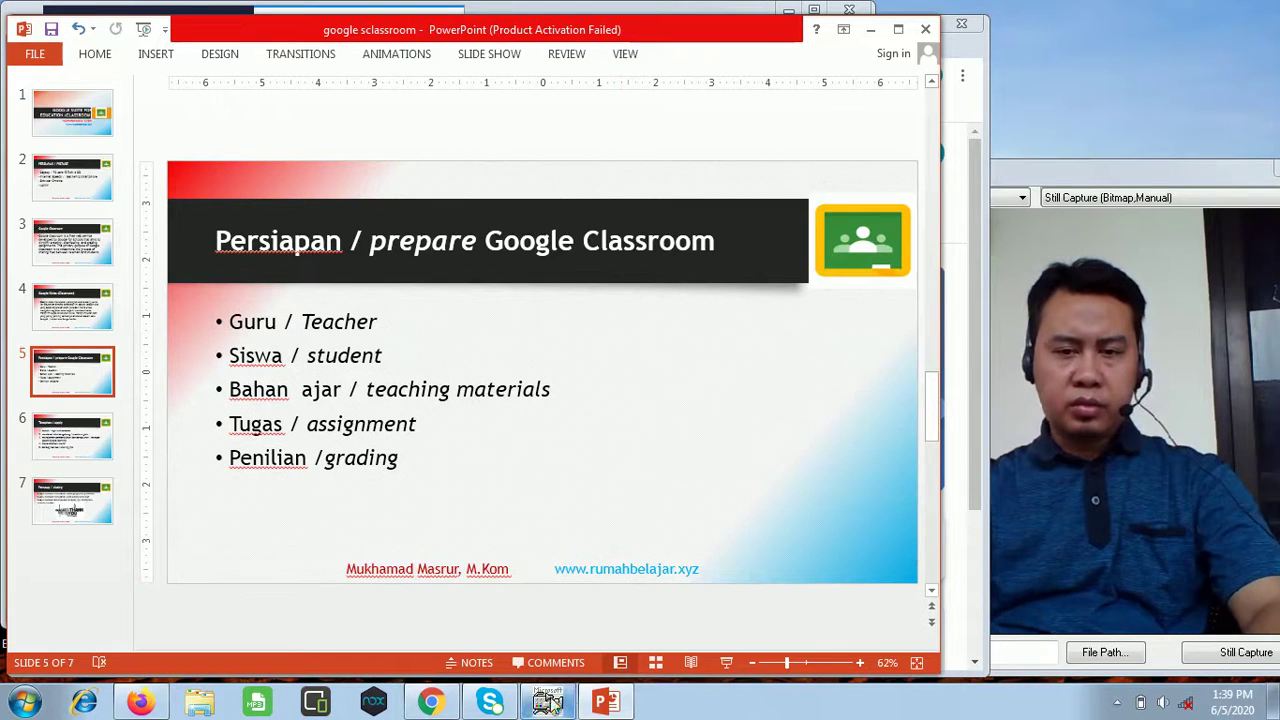
{"action": "left_click", "coordinate": [434, 703]}
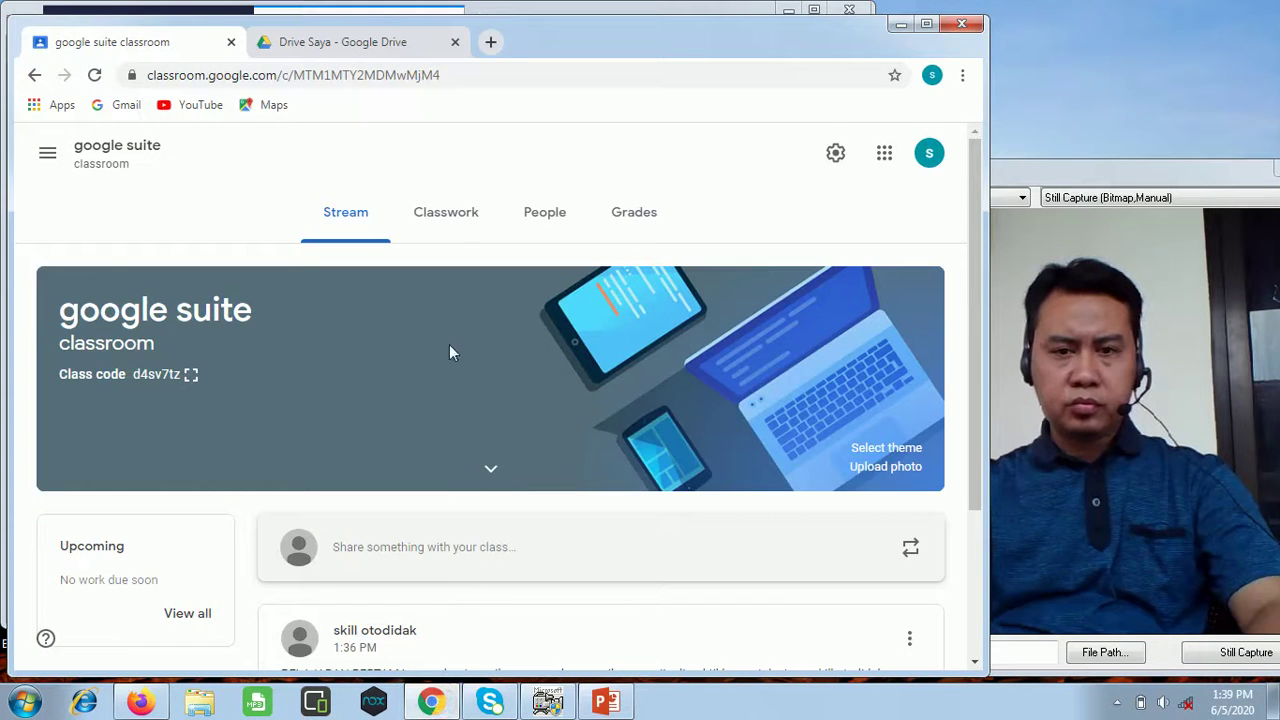
Open the class's Classwork page and review which kinds of items can be created there.
{"action": "left_click", "coordinate": [460, 220]}
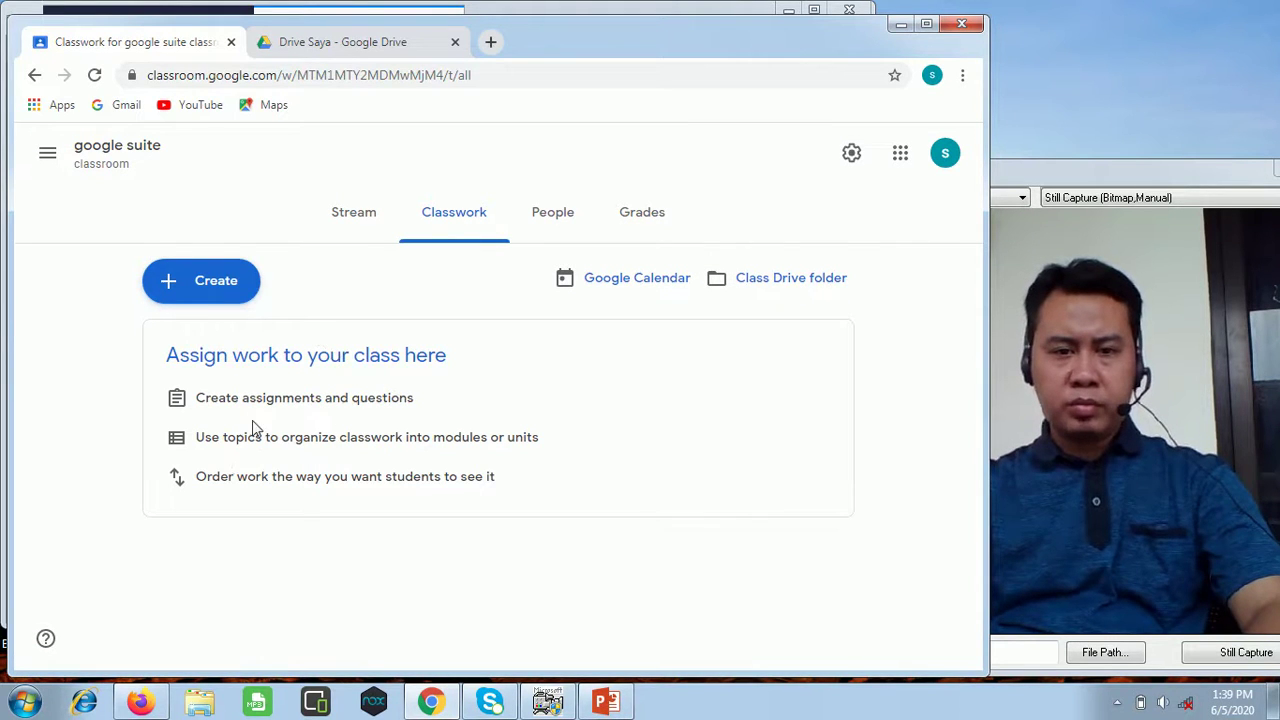
{"action": "left_click", "coordinate": [205, 294]}
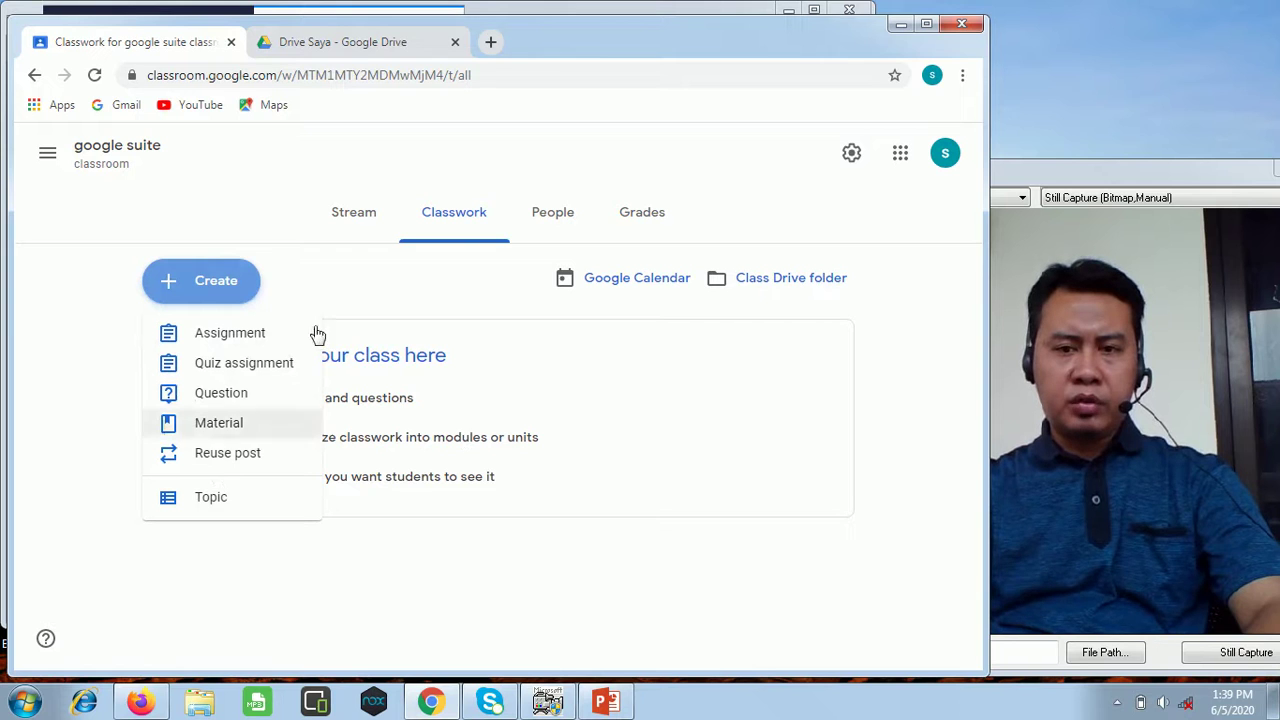
{"action": "left_click", "coordinate": [573, 430]}
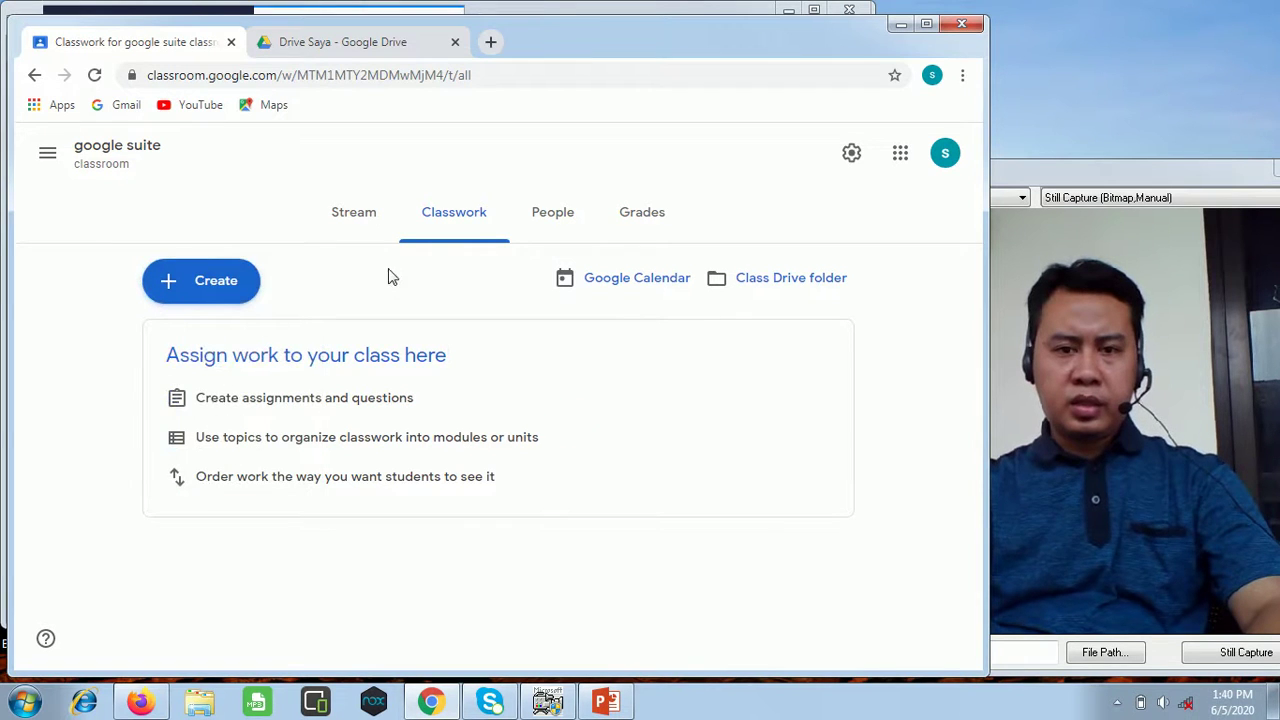
Return to the class Stream and examine the class header and the lesson post with its attached daftar gmail 2020.pptx file.
{"action": "left_click", "coordinate": [350, 224]}
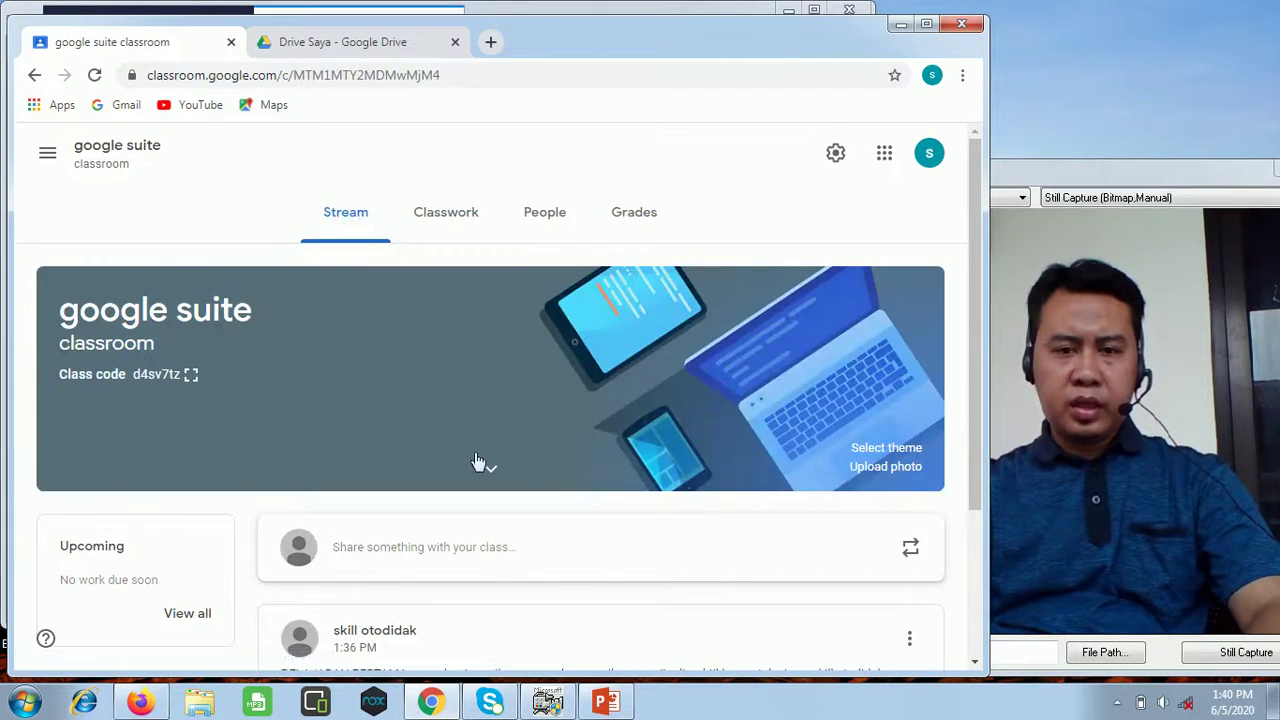
{"action": "scroll", "coordinate": [361, 503], "scroll_direction": "down", "scroll_amount": 2}
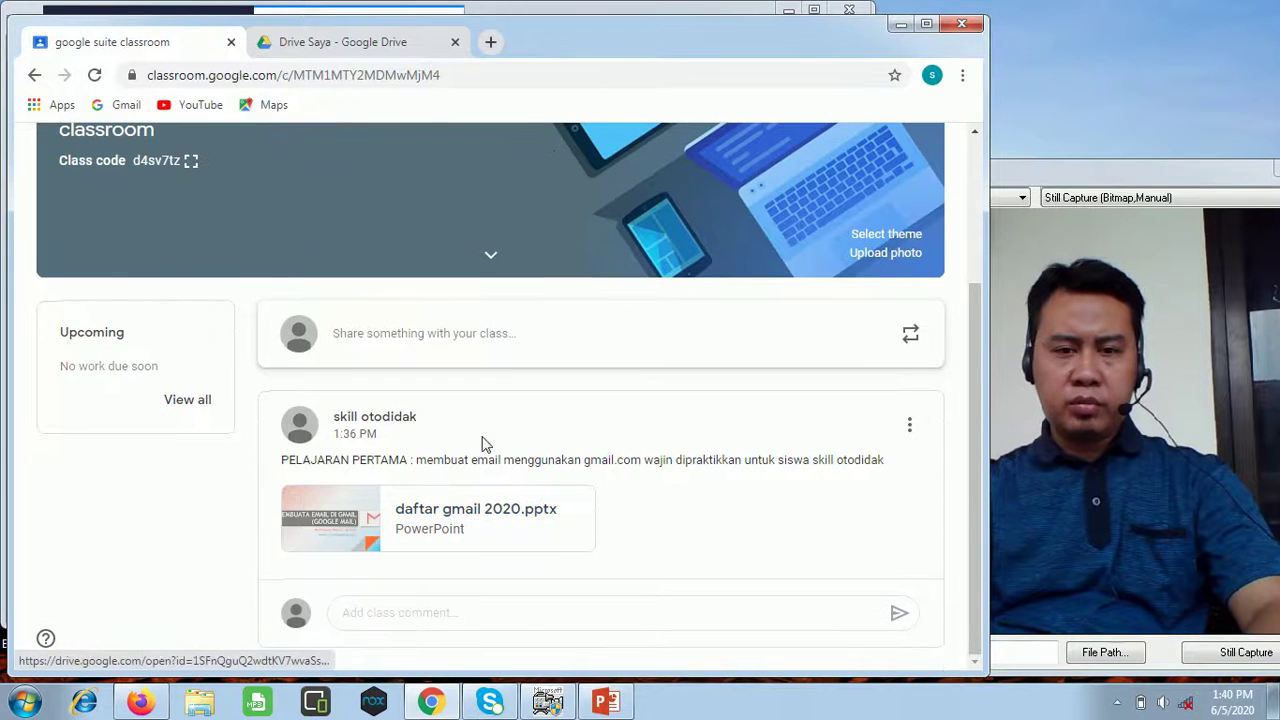
{"action": "scroll", "coordinate": [548, 496], "scroll_direction": "up", "scroll_amount": 2}
{"action": "scroll", "coordinate": [520, 460], "scroll_direction": "up", "scroll_amount": 1}
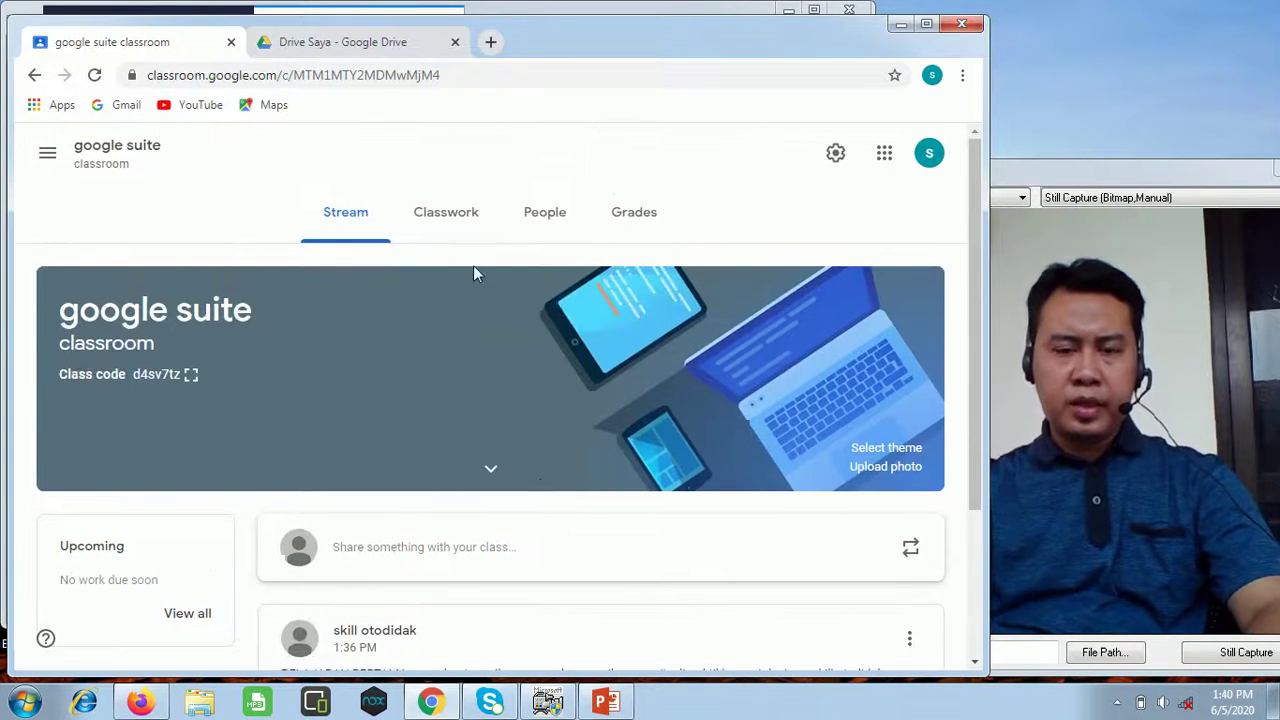
{"action": "scroll", "coordinate": [429, 465], "scroll_direction": "down", "scroll_amount": 2}
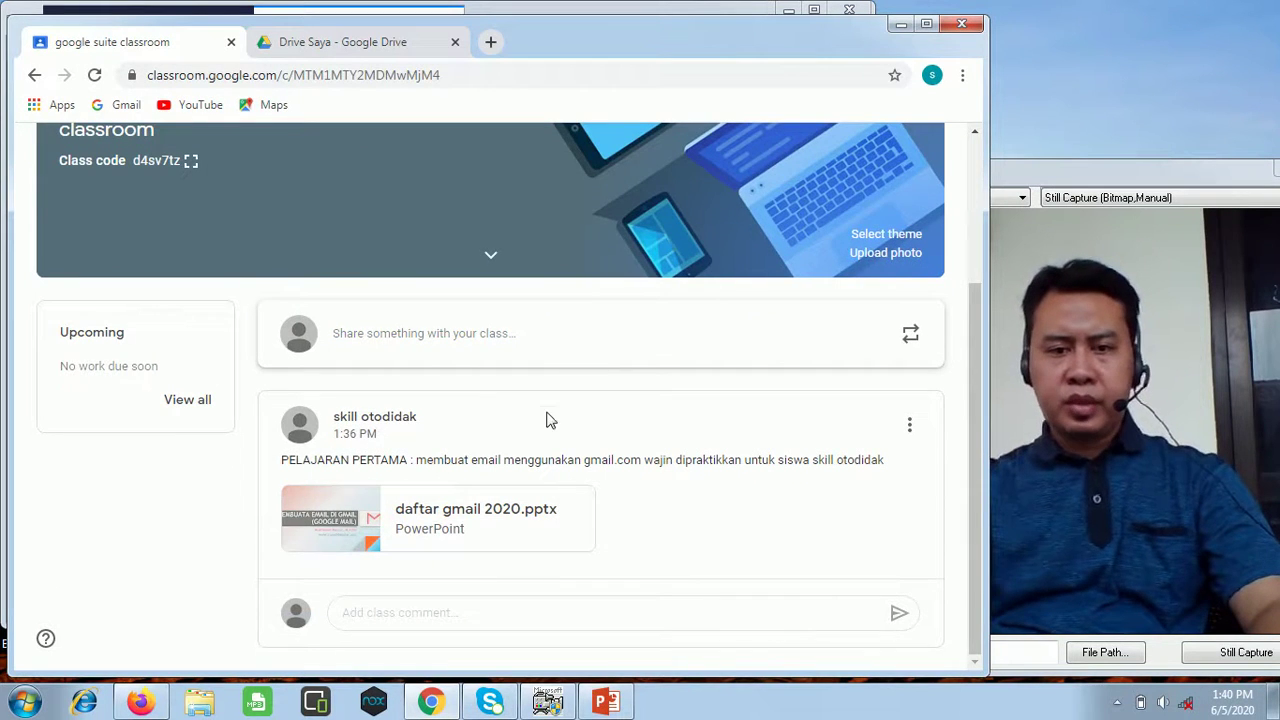
{"action": "scroll", "coordinate": [509, 443], "scroll_direction": "up", "scroll_amount": 2}
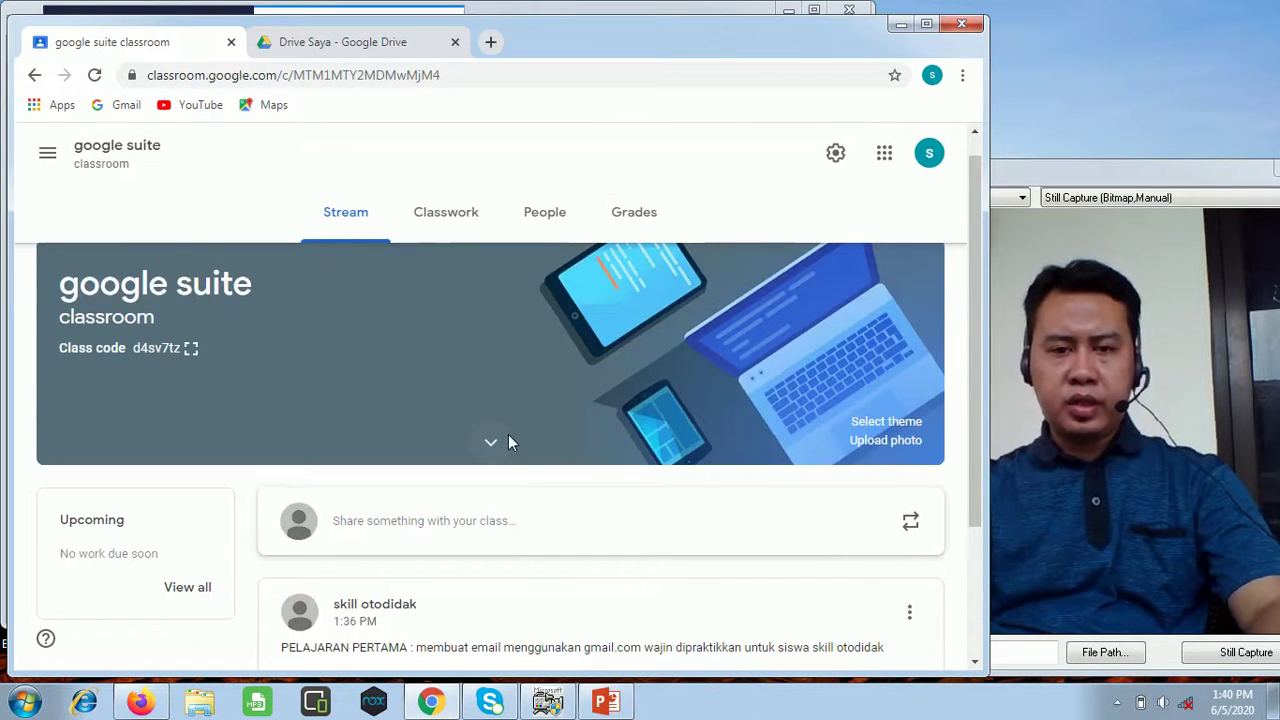
{"action": "scroll", "coordinate": [508, 443], "scroll_direction": "down", "scroll_amount": 2}
{"action": "scroll", "coordinate": [547, 490], "scroll_direction": "up", "scroll_amount": 2}
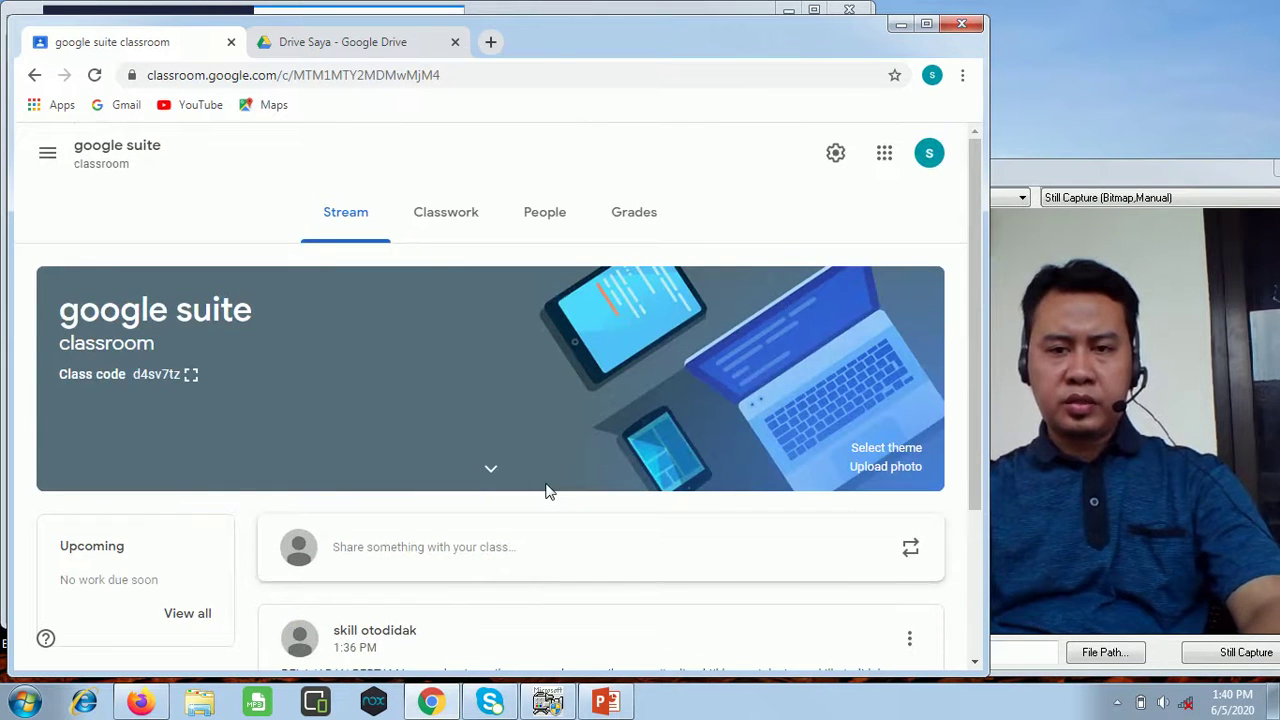
Review the item types that can be created in Classwork, dismiss the list, and return to the beginning of the class Stream.
{"action": "left_click", "coordinate": [445, 220]}
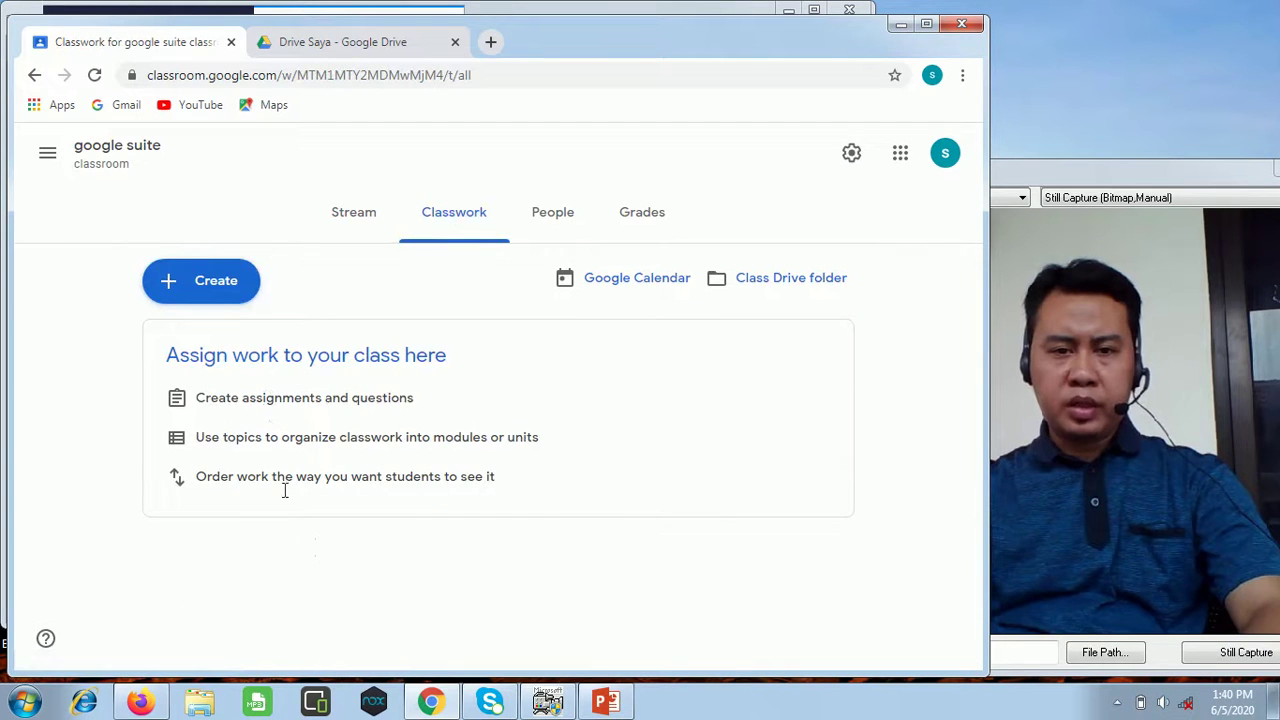
{"action": "left_click", "coordinate": [234, 292]}
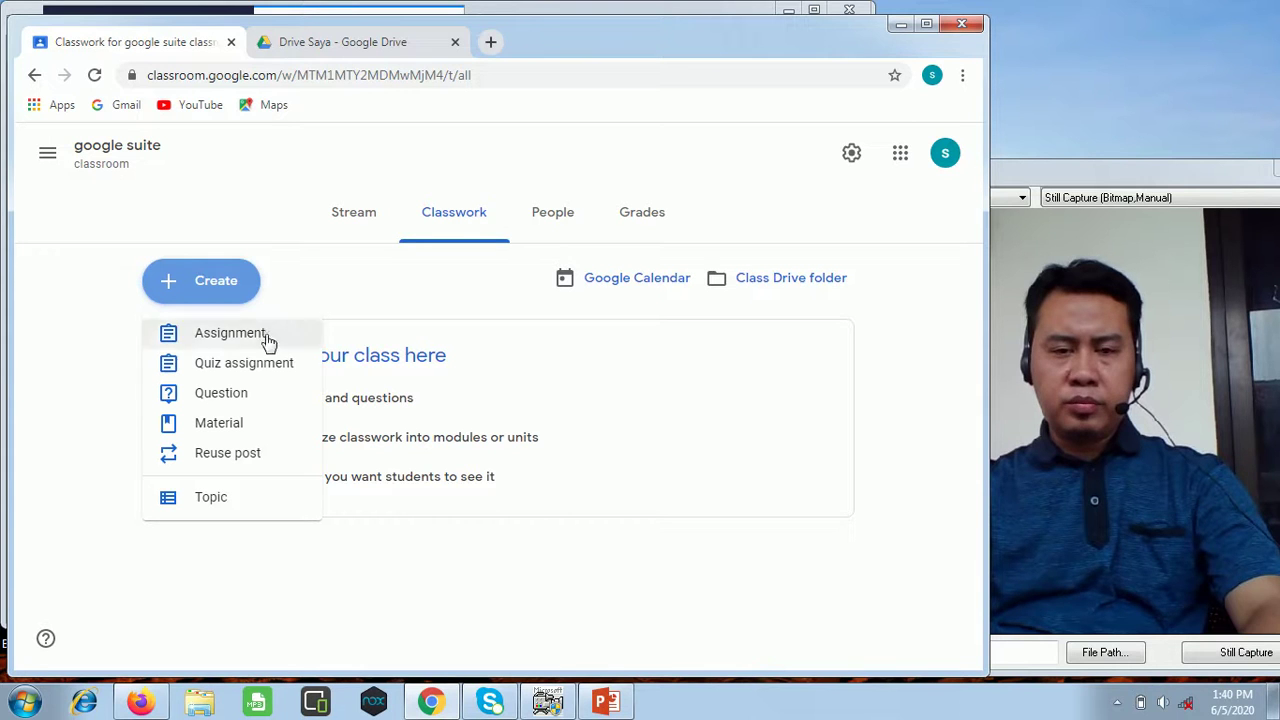
{"action": "left_click", "coordinate": [558, 561]}
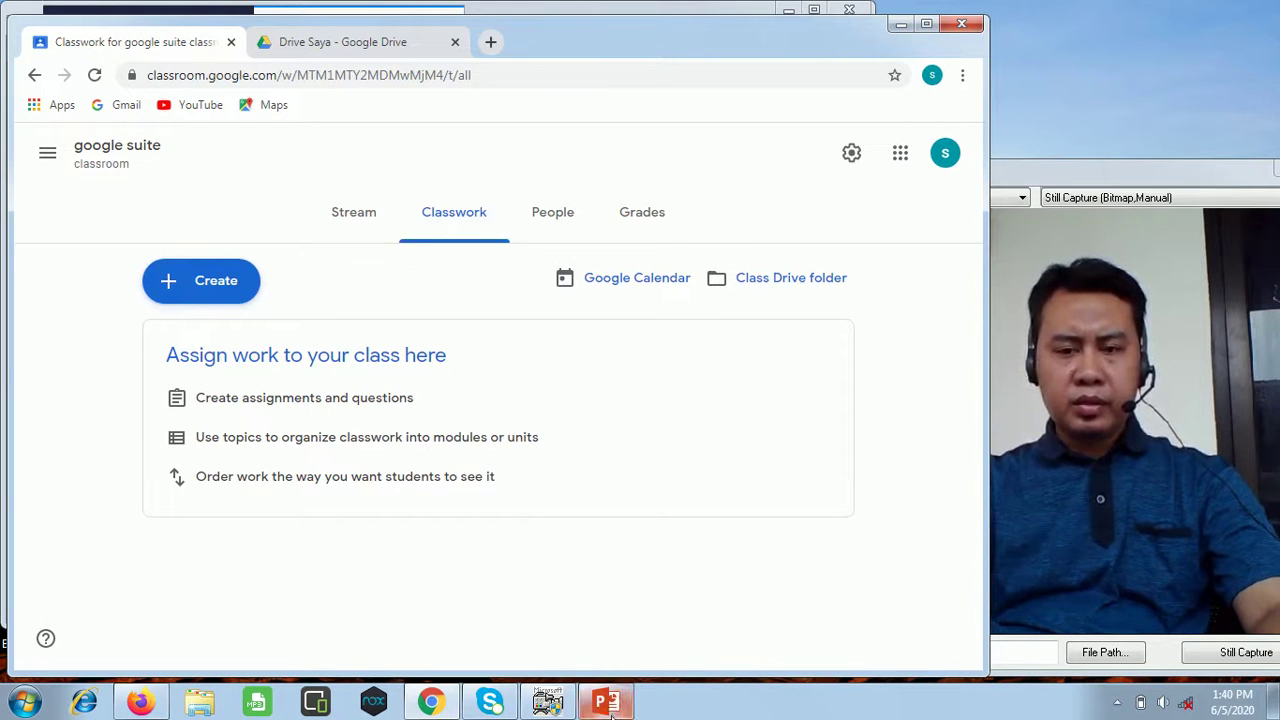
{"action": "left_click", "coordinate": [357, 211]}
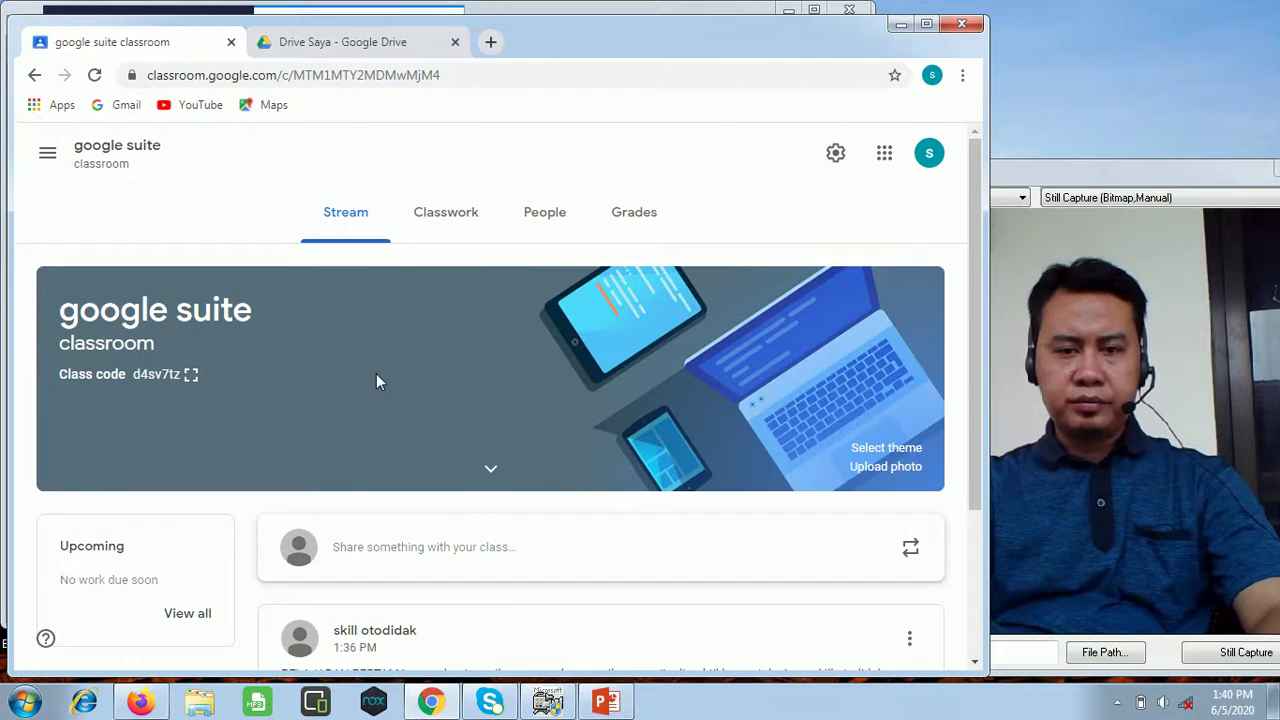
{"action": "scroll", "coordinate": [377, 374], "scroll_direction": "down", "scroll_amount": 2}
{"action": "scroll", "coordinate": [380, 383], "scroll_direction": "up", "scroll_amount": 2}
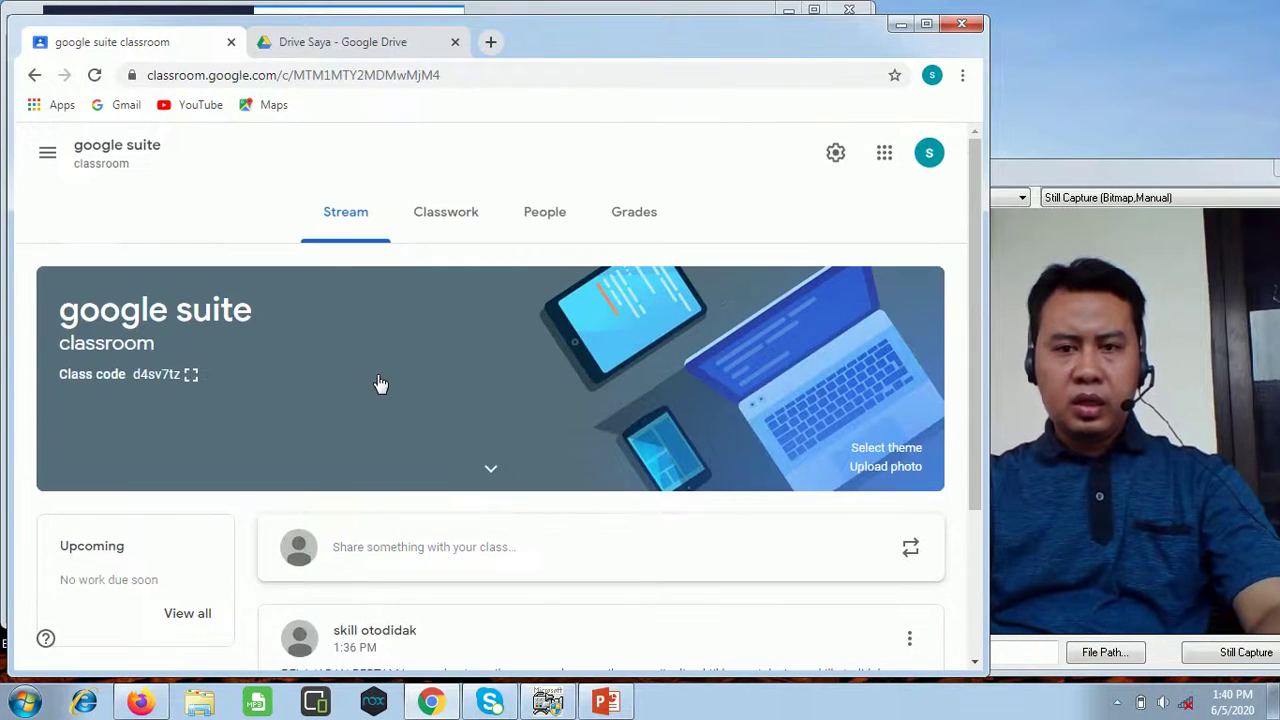
Switch to PowerPoint, highlight the assignment and grading bullets on slide 5, and view the "Terapkan / apply" and "Penutup / closing" slides.
{"action": "left_click", "coordinate": [605, 701]}
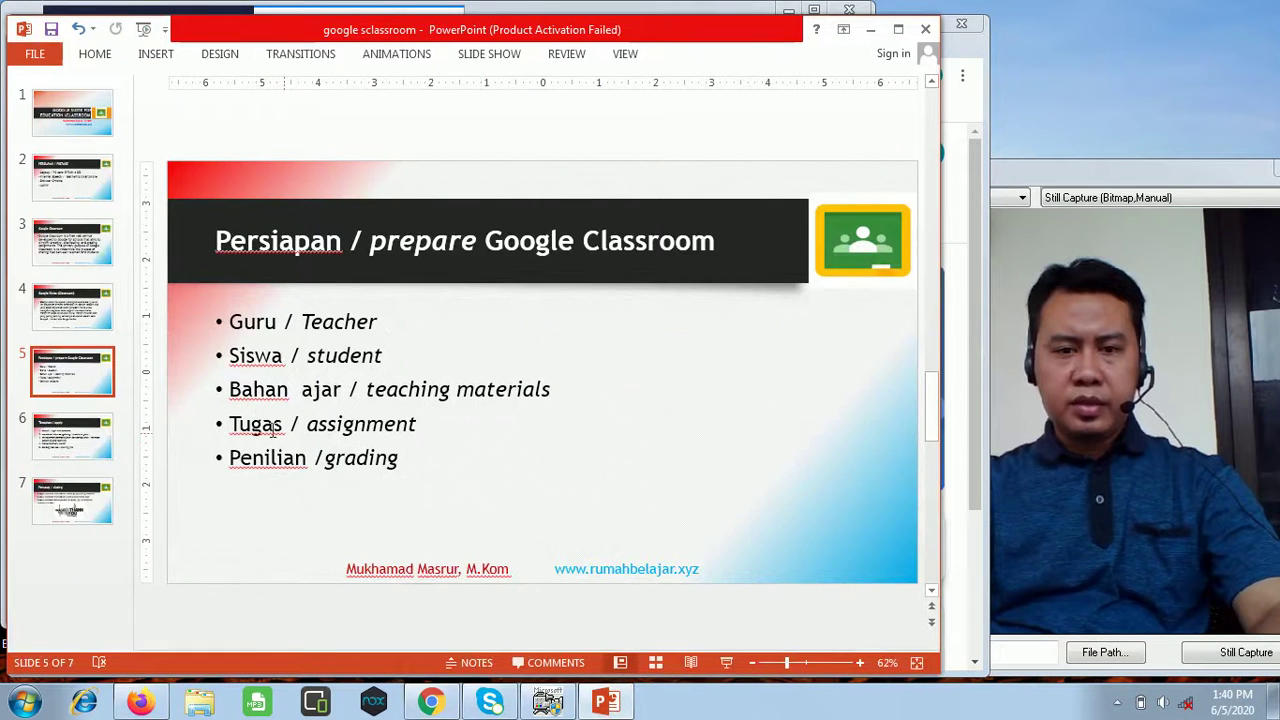
{"action": "left_click_drag", "start_coordinate": [231, 423], "coordinate": [420, 425]}
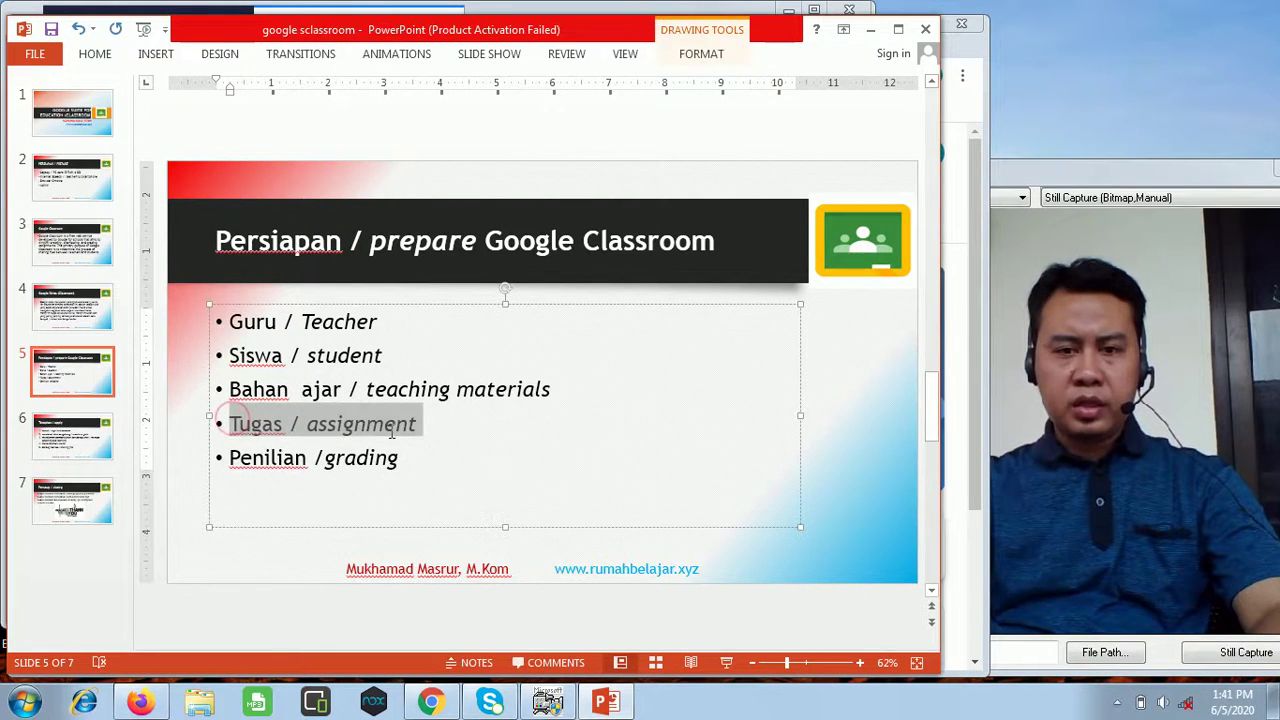
{"action": "left_click_drag", "start_coordinate": [230, 458], "coordinate": [408, 458]}
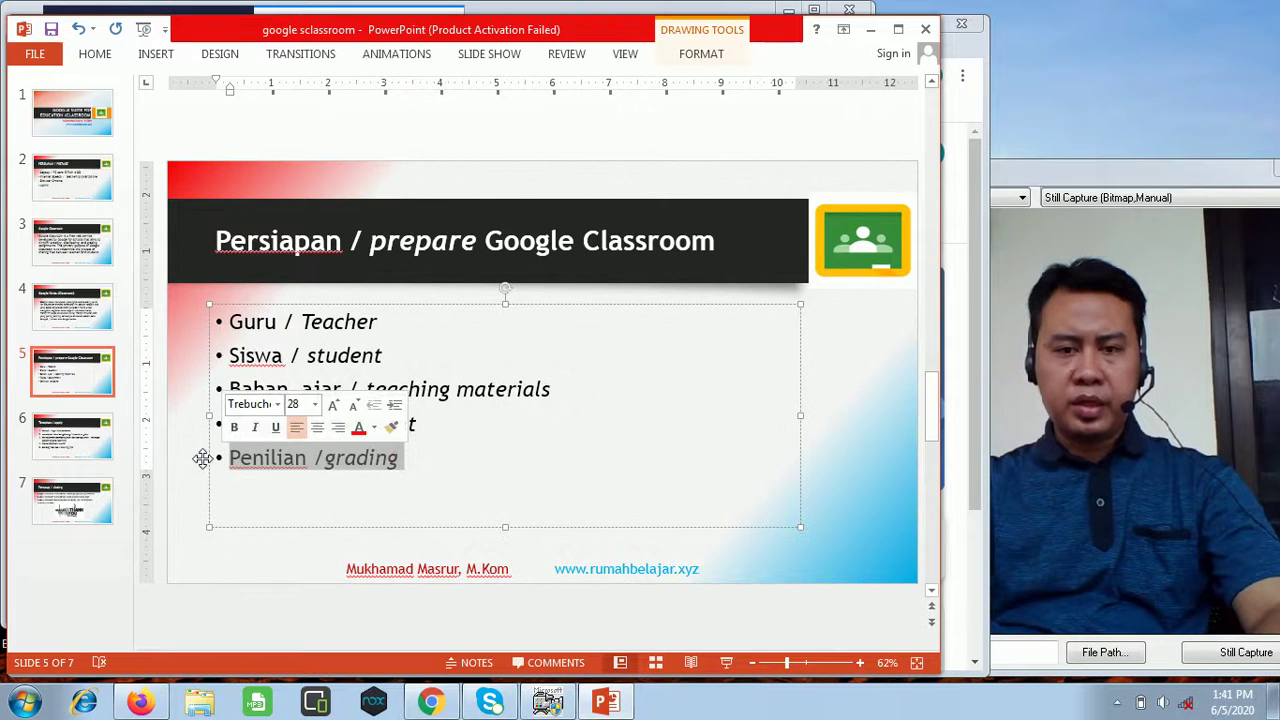
{"action": "left_click", "coordinate": [105, 440]}
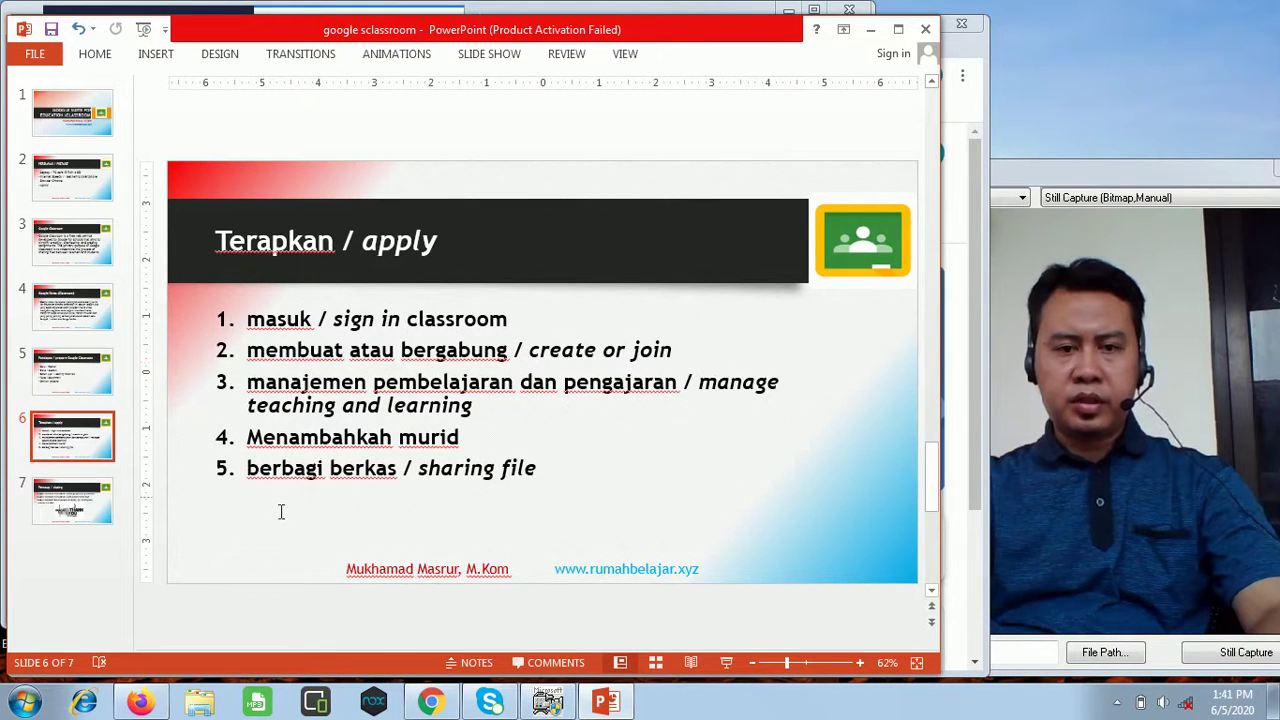
{"action": "left_click", "coordinate": [85, 503]}
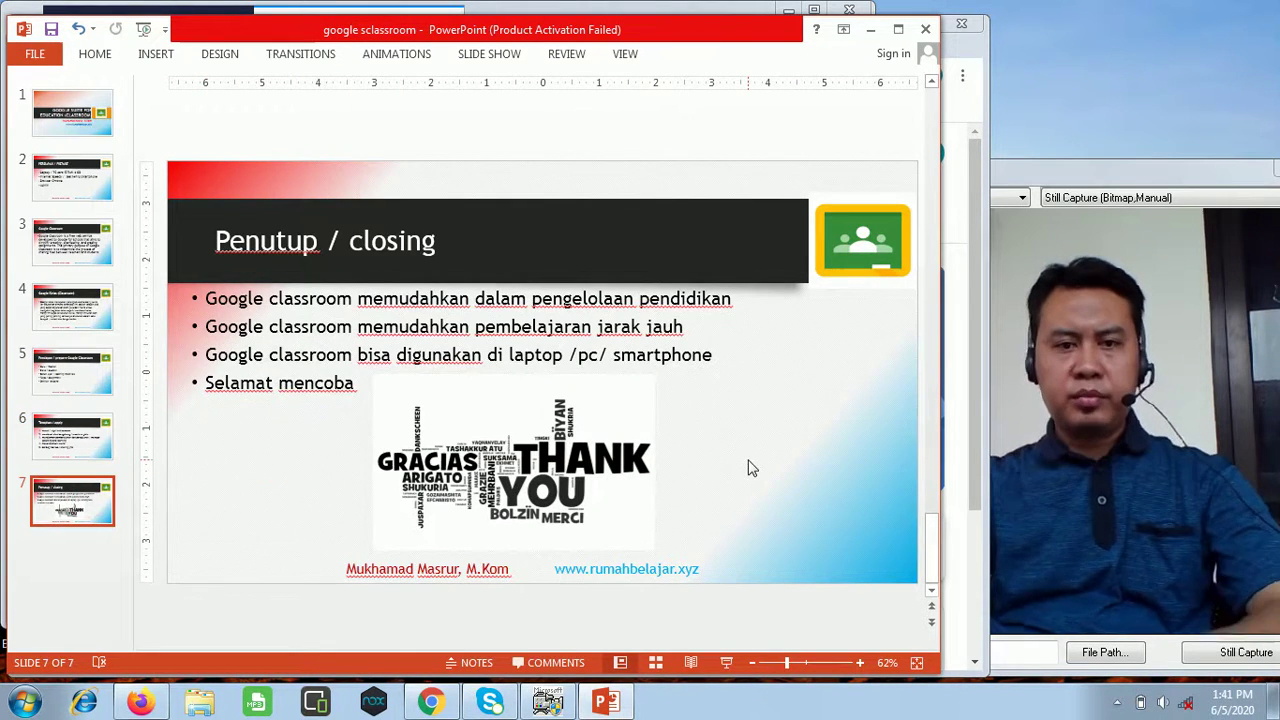